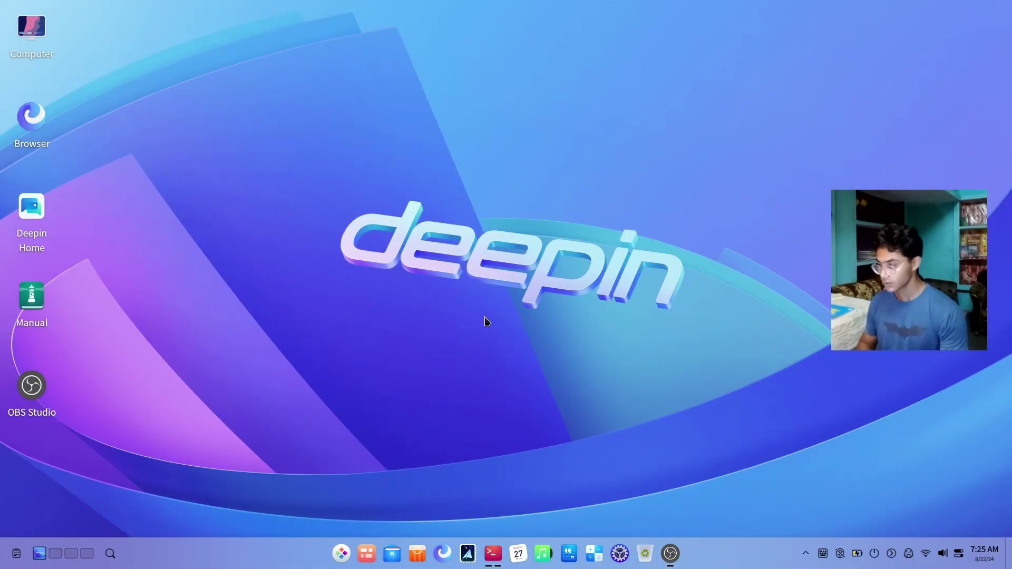
Step: Open the Control Center's Personalization settings and look through the available desktop themes
right_click(288, 562)
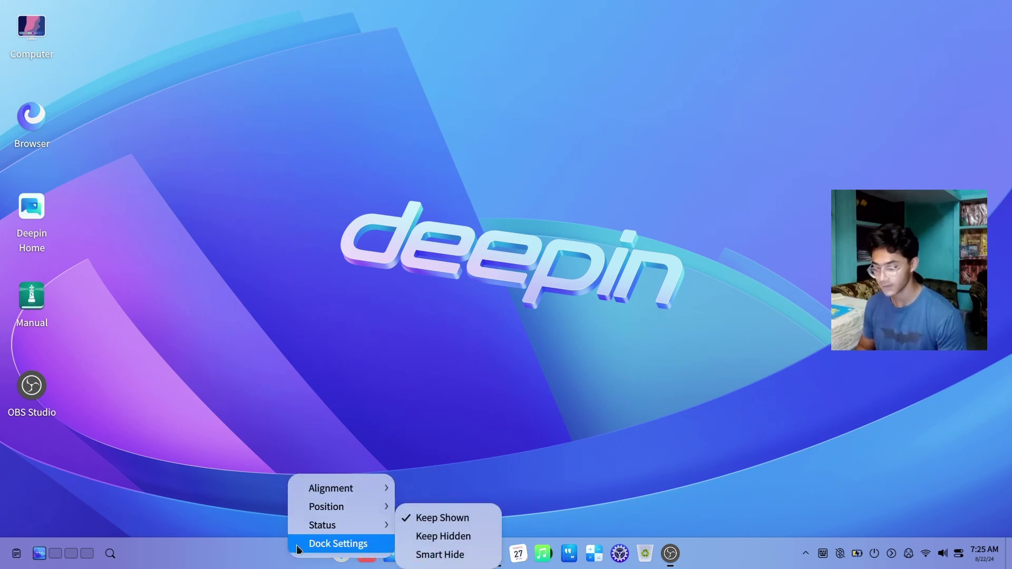
left_click(356, 319)
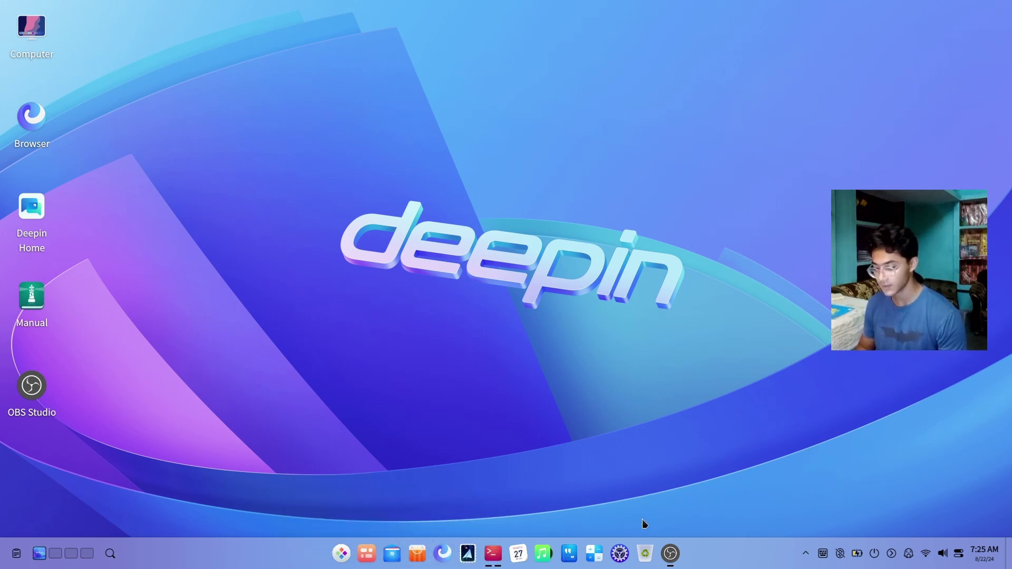
left_click(619, 554)
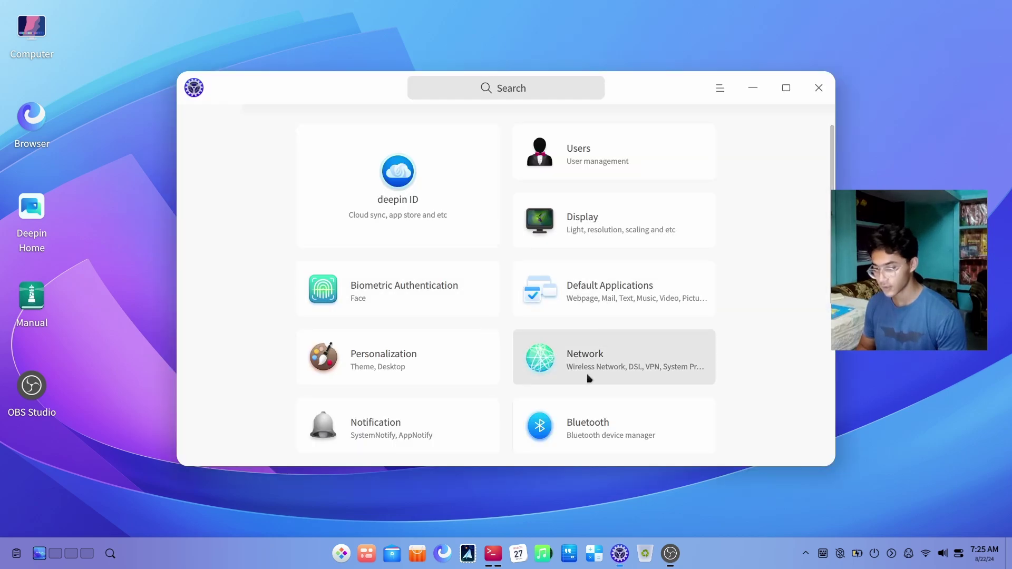
left_click(479, 351)
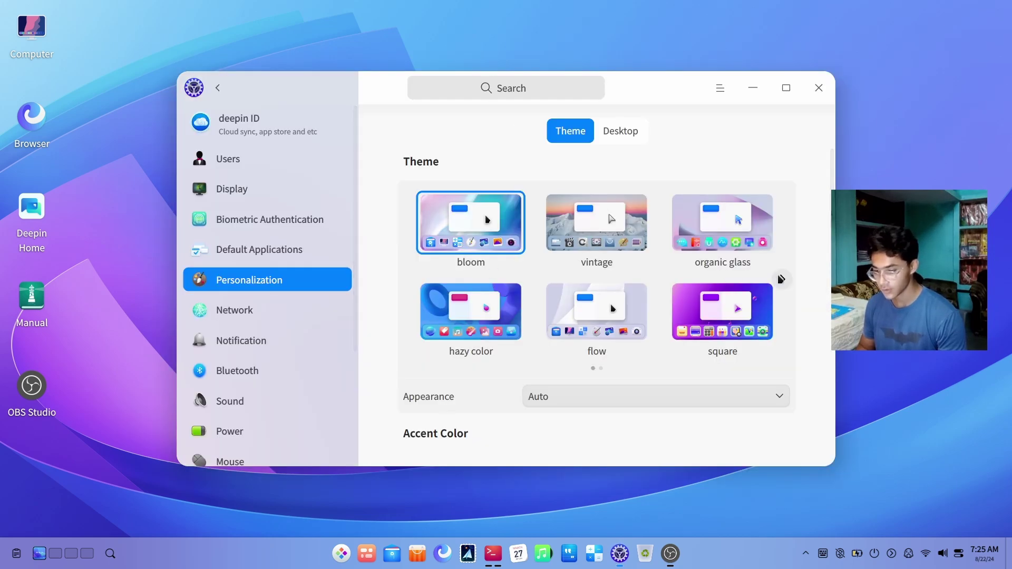
left_click(781, 279)
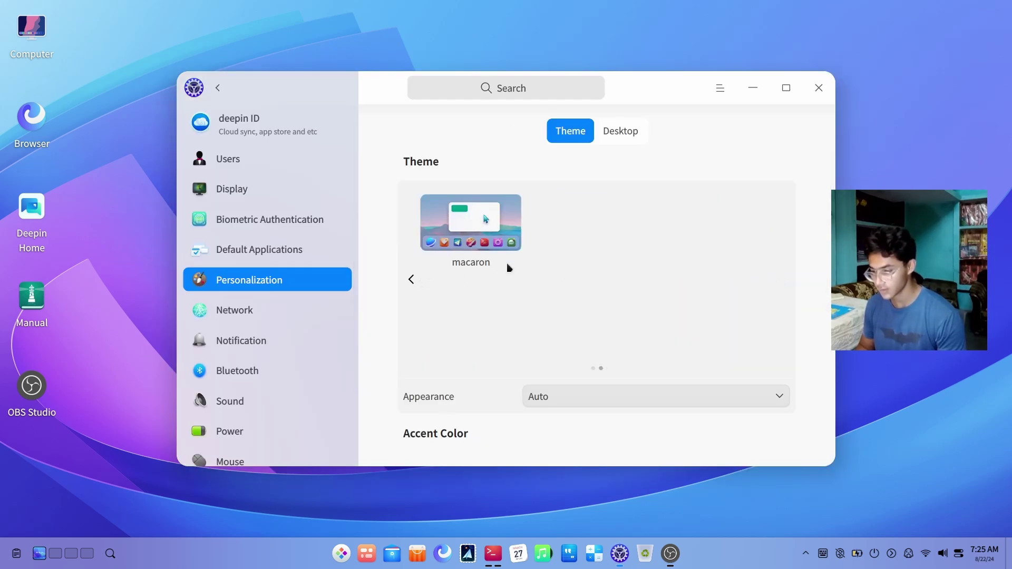
left_click(412, 279)
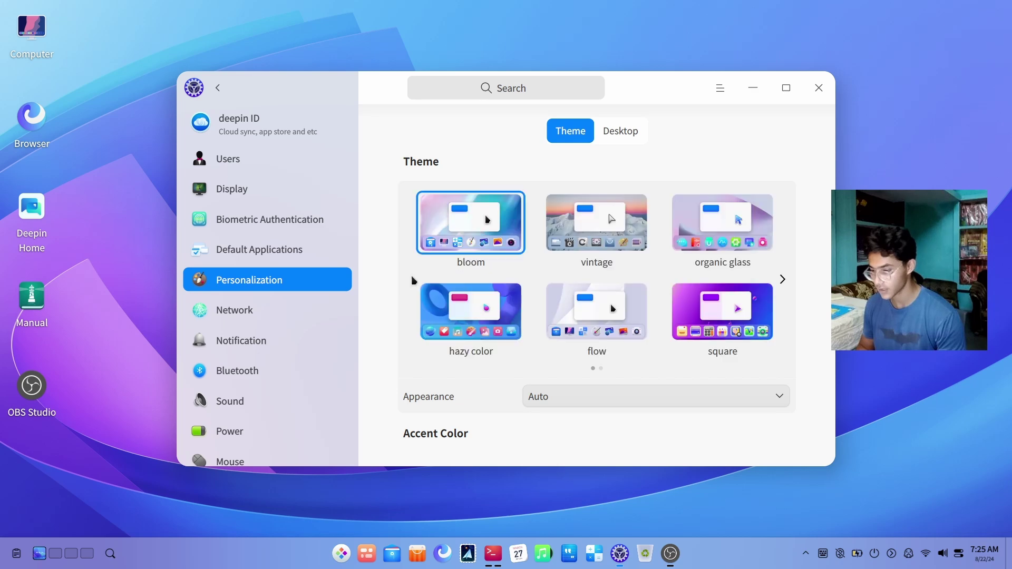
Step: Try out the vintage, organic glass, hazy color and flow desktop themes one after another
left_click(614, 239)
left_click(728, 238)
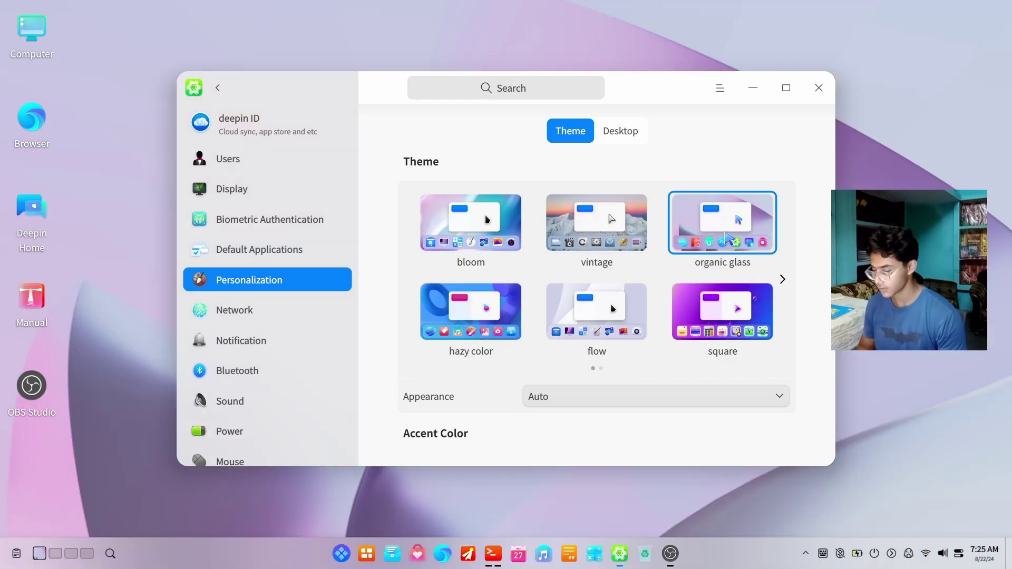
left_click(463, 316)
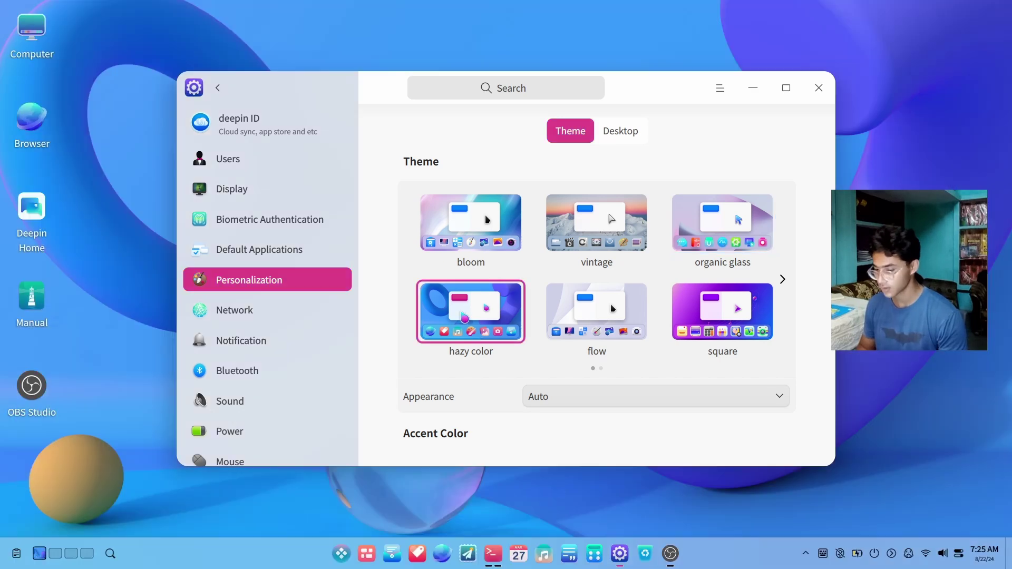
left_click(556, 320)
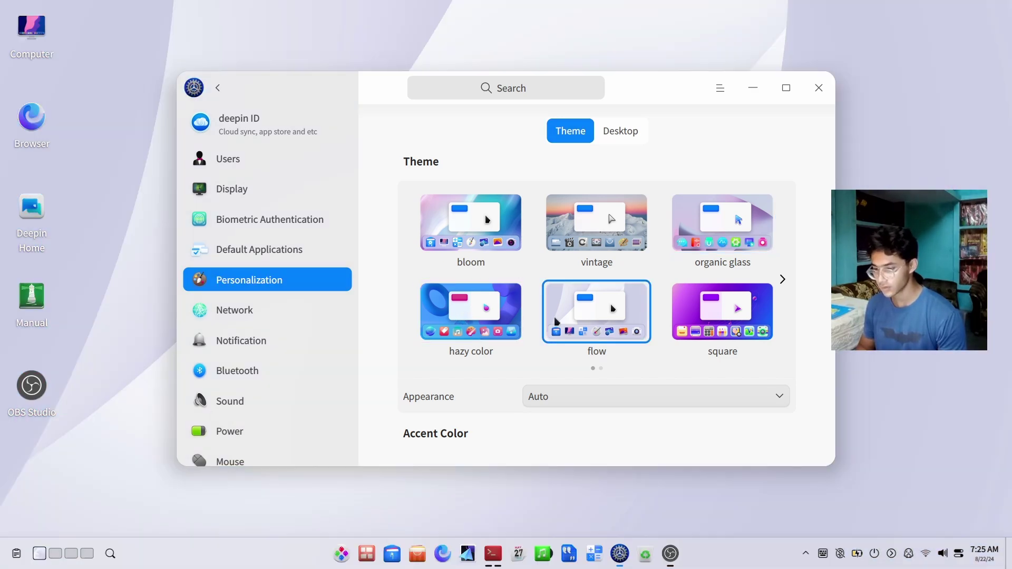
Step: Try out the square and macaron desktop themes, and switch back to the bloom theme
left_click_drag(669, 91, 701, 101)
left_click(752, 354)
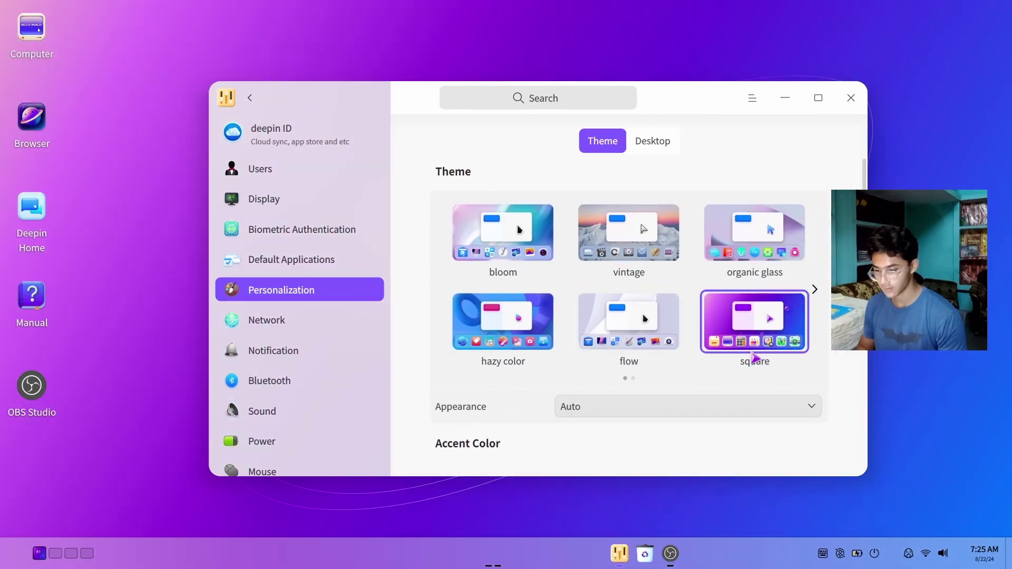
scroll(755, 359, "down", 1)
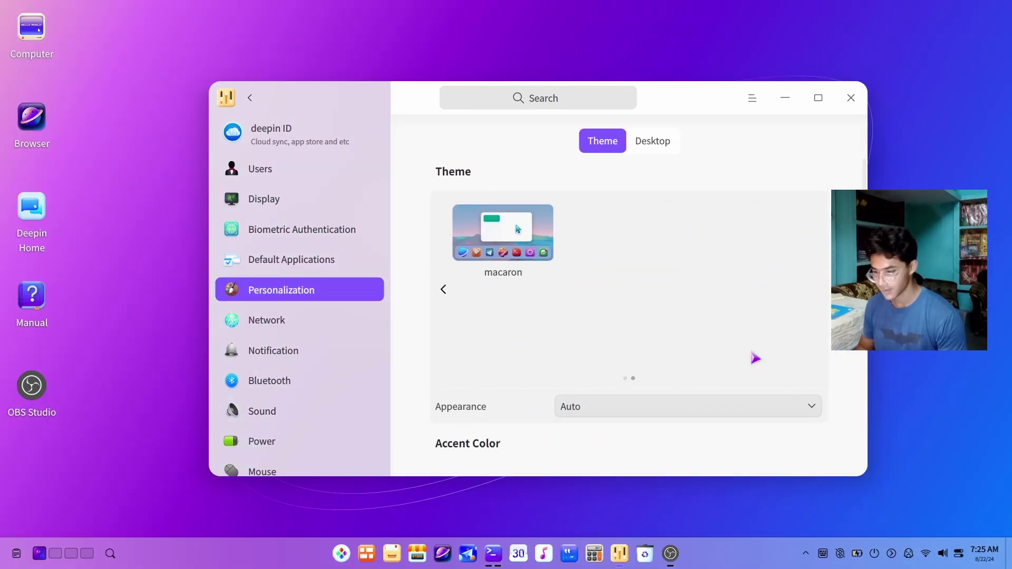
left_click(527, 247)
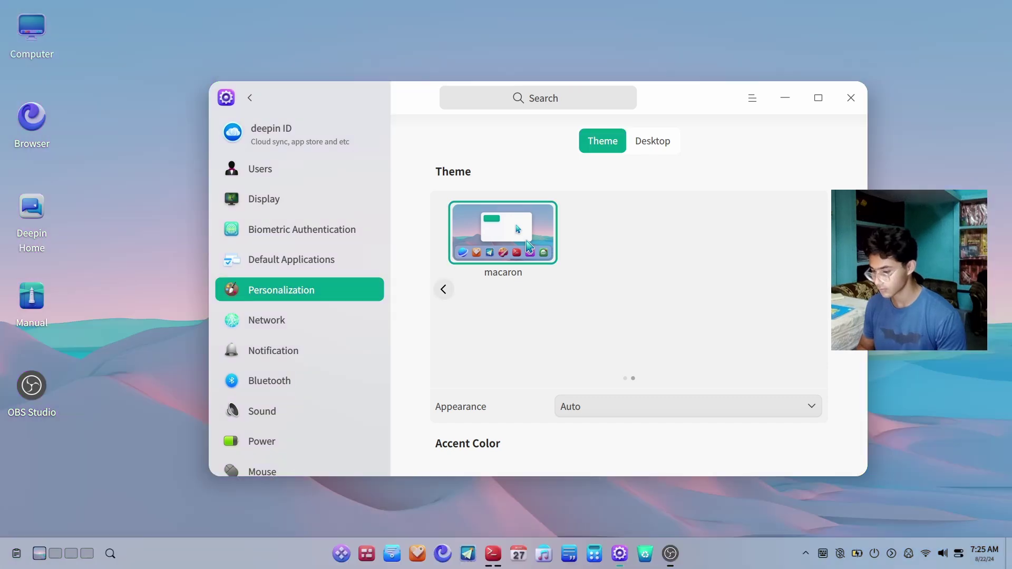
left_click(527, 246)
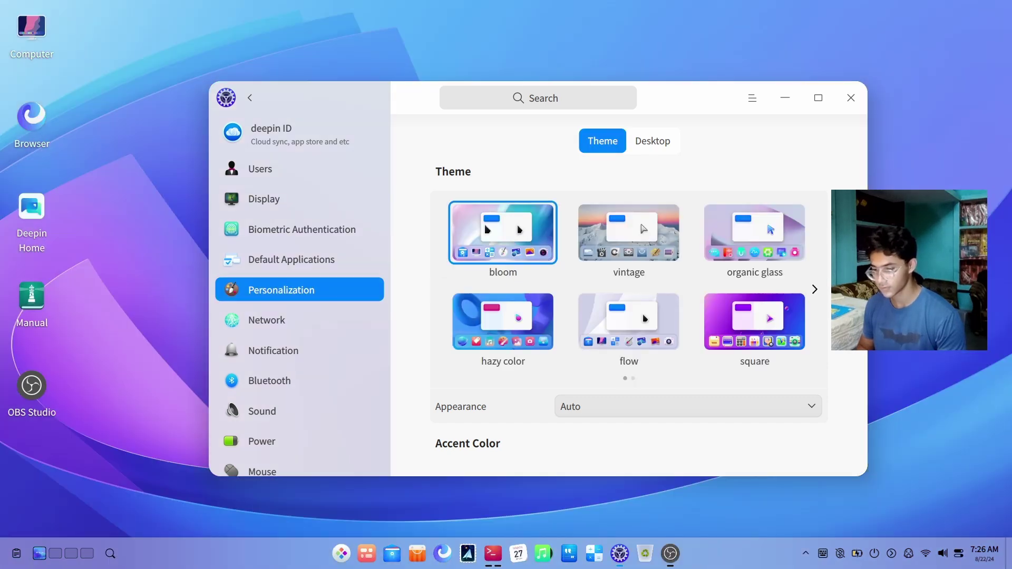
Step: Look through the available icon themes in the Icon Settings and close the list without changing the selection
scroll(487, 229, "down", 5)
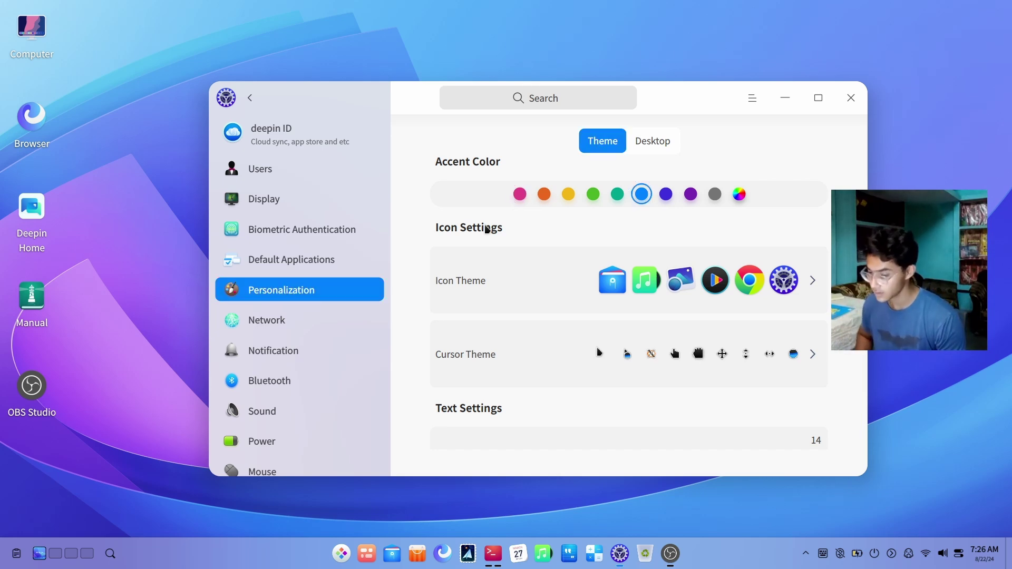
left_click(571, 271)
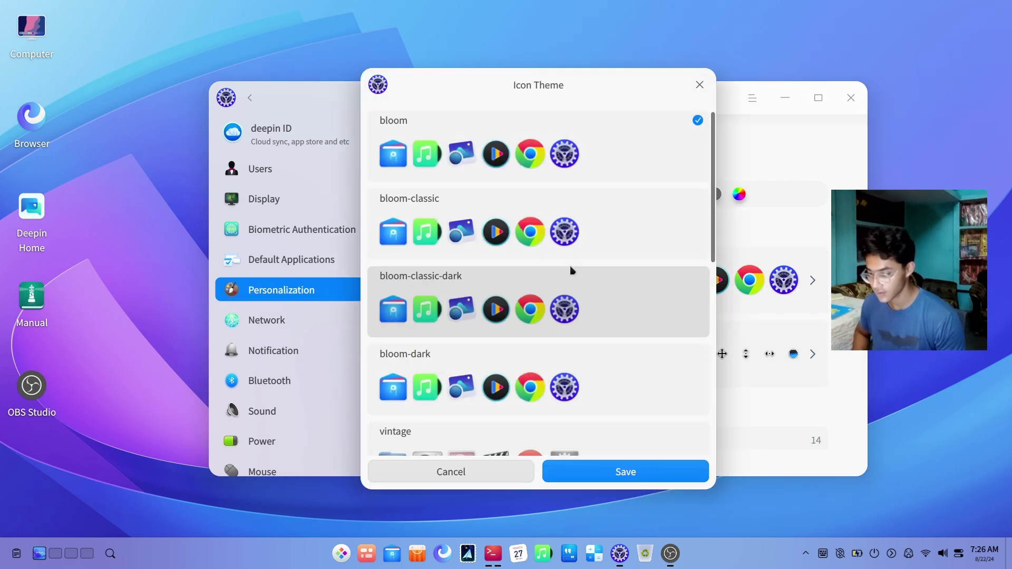
scroll(501, 316, "down", 8)
scroll(501, 312, "up", 8)
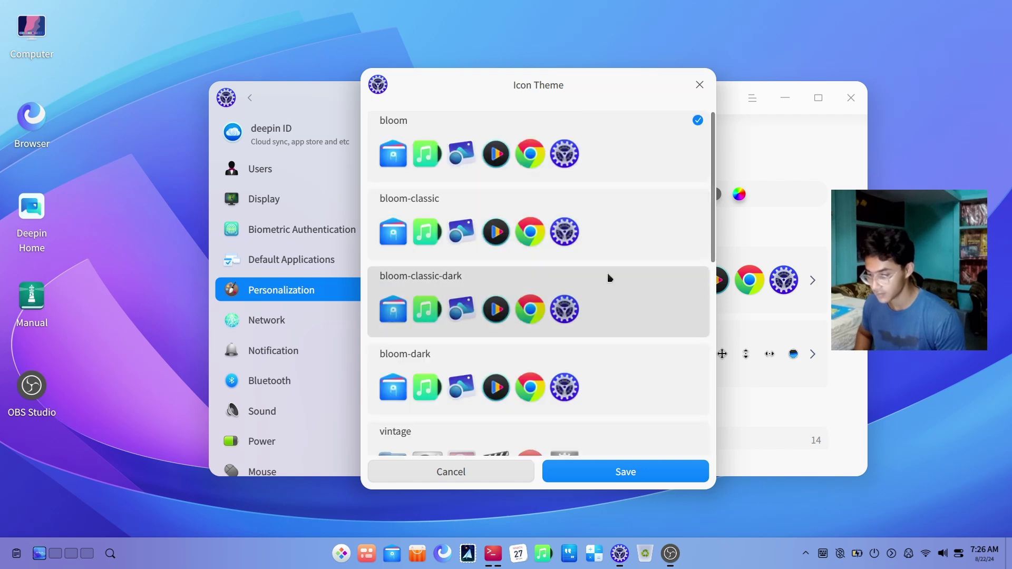
scroll(590, 244, "down", 8)
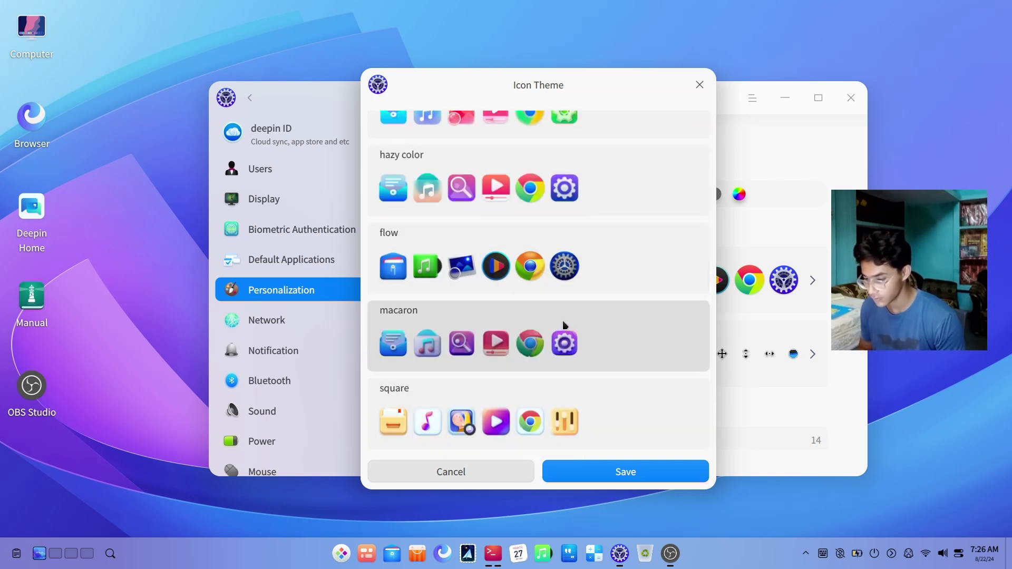
scroll(565, 337, "up", 8)
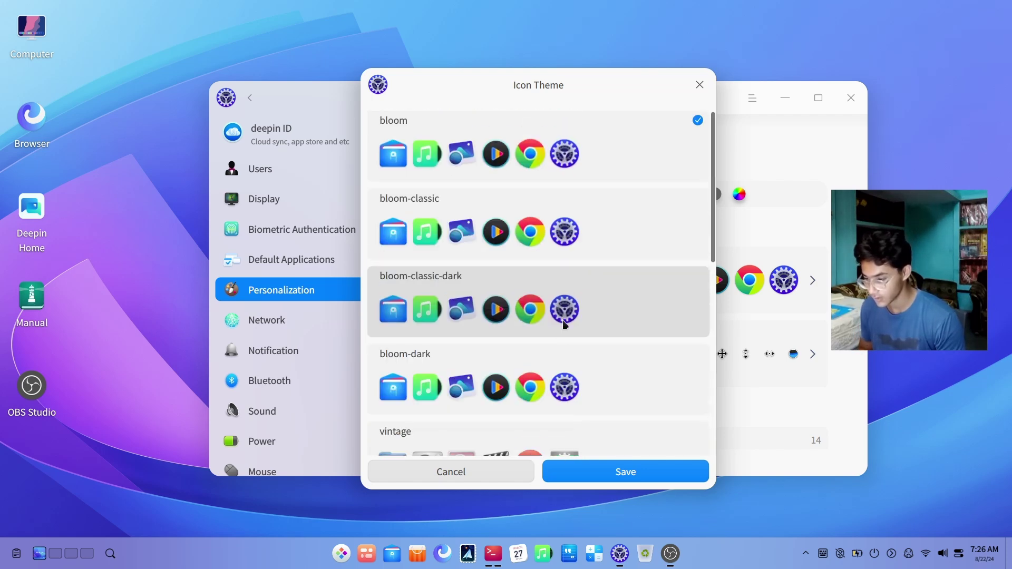
left_click(700, 84)
Step: Look through the available cursor themes and cancel the selection dialog
left_click(570, 369)
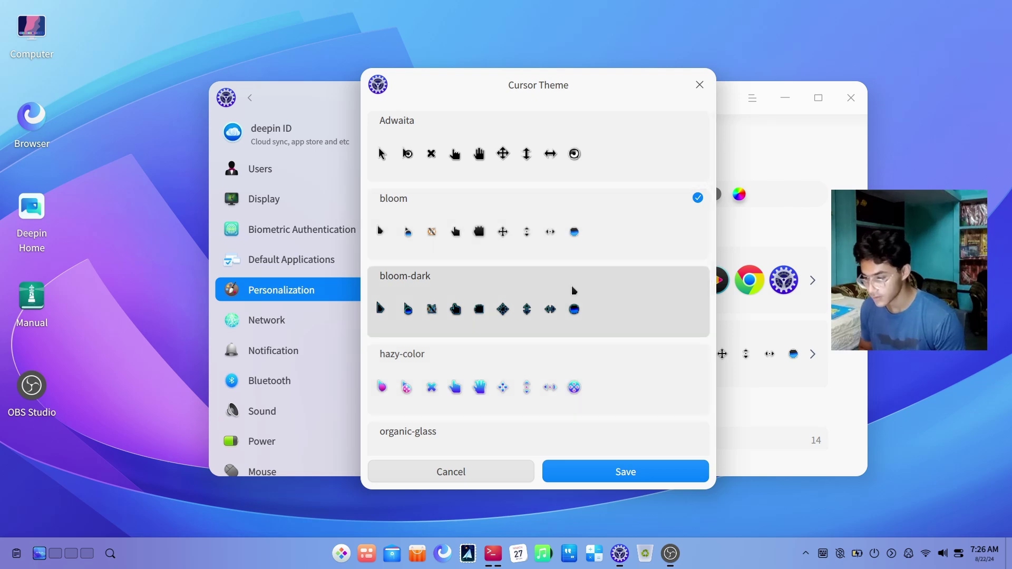
scroll(572, 289, "down", 5)
scroll(574, 289, "up", 5)
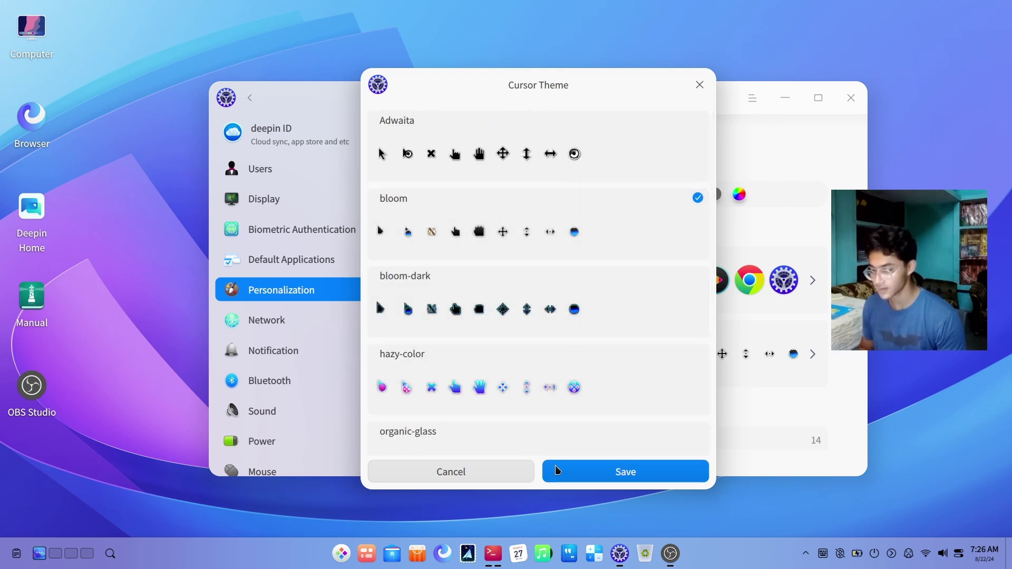
left_click(526, 471)
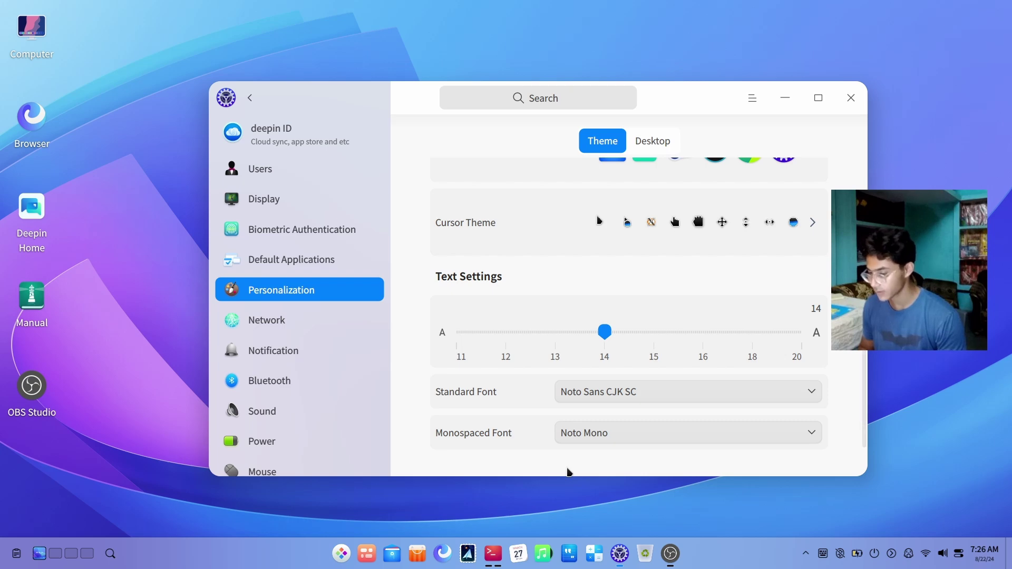
Step: Review the text settings and the Desktop section's dock and plugin area options, and close the Control Center
scroll(567, 472, "down", 2)
scroll(567, 472, "up", 2)
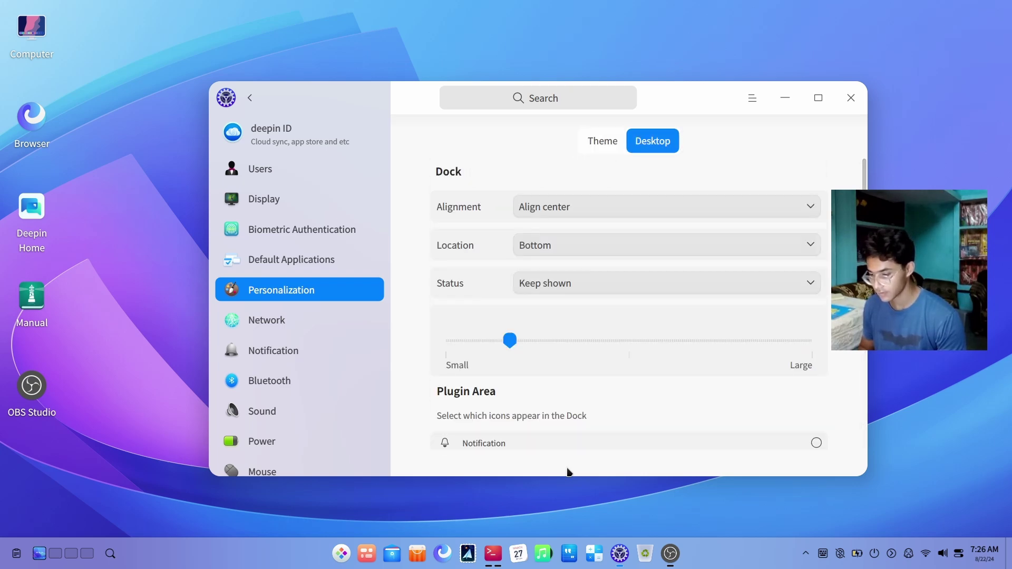
scroll(568, 472, "down", 8)
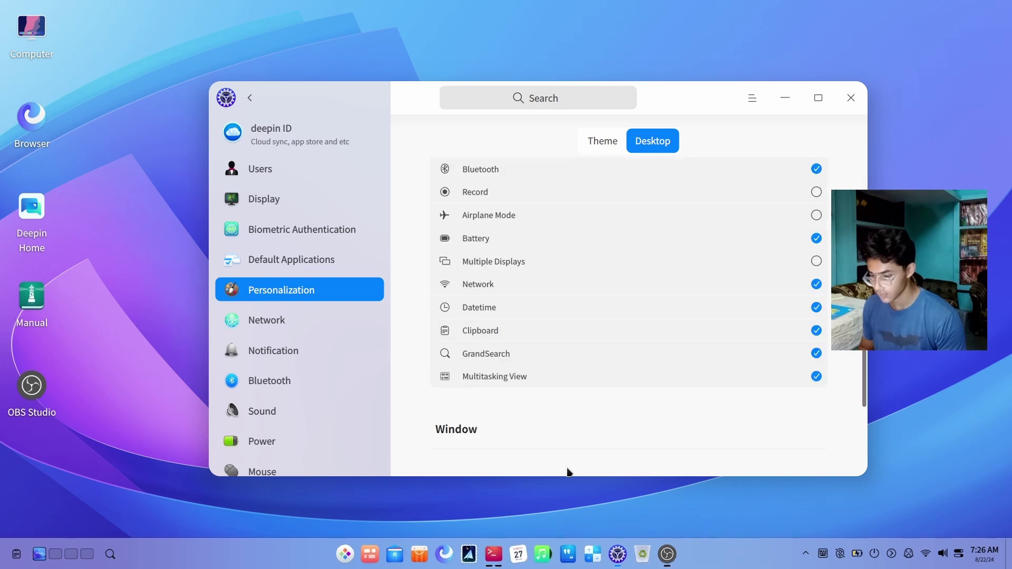
scroll(568, 472, "up", 6)
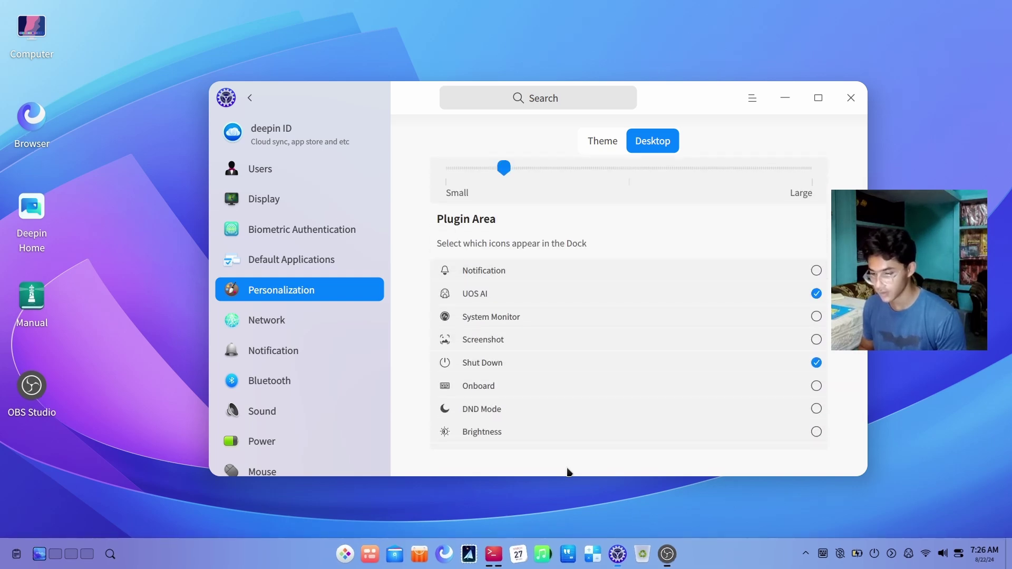
scroll(568, 471, "down", 5)
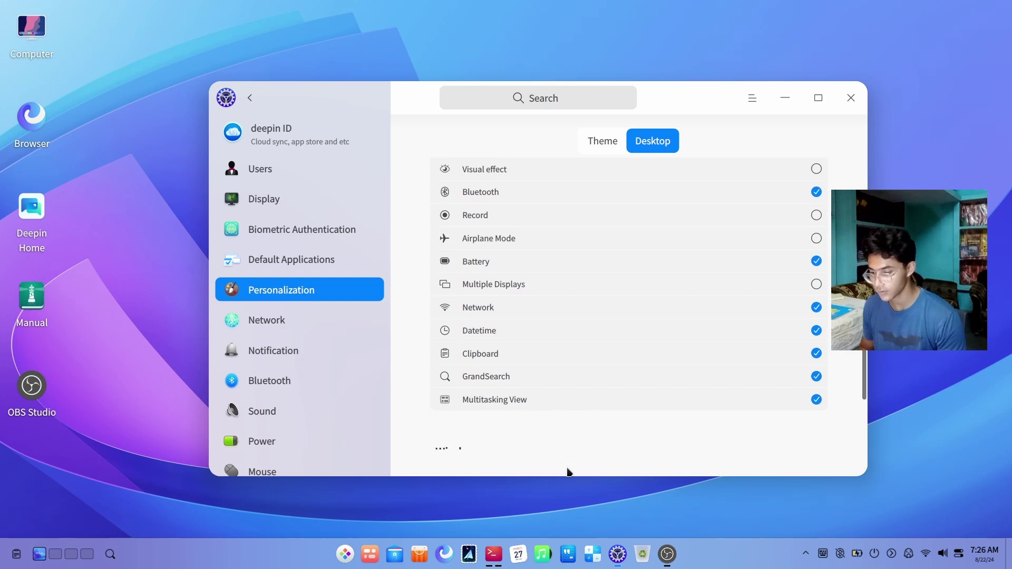
left_click(850, 98)
Step: Show the launcher's frequently used apps and reopen the Control Center's Personalization settings from there
key("super")
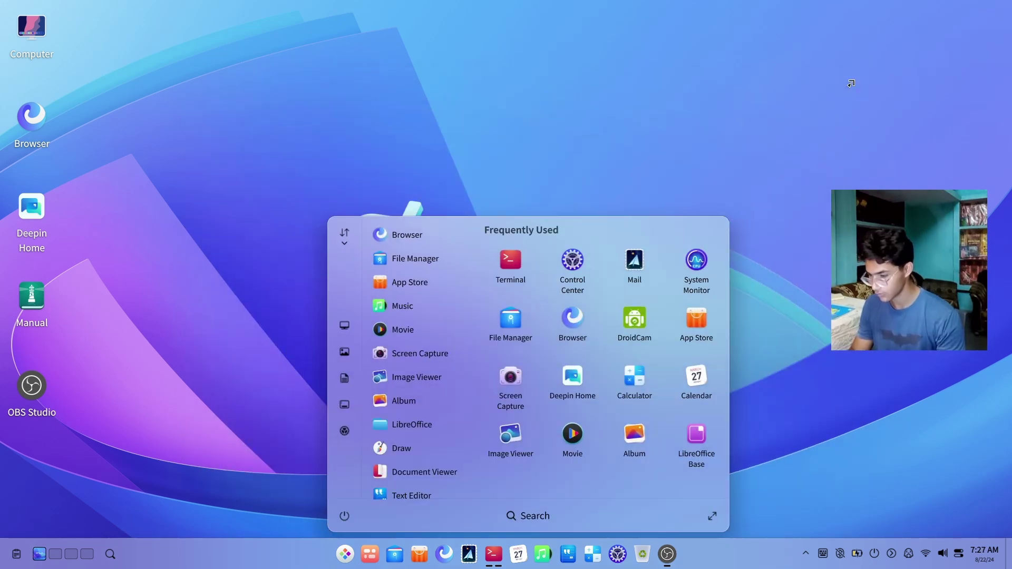
key("super")
key("super")
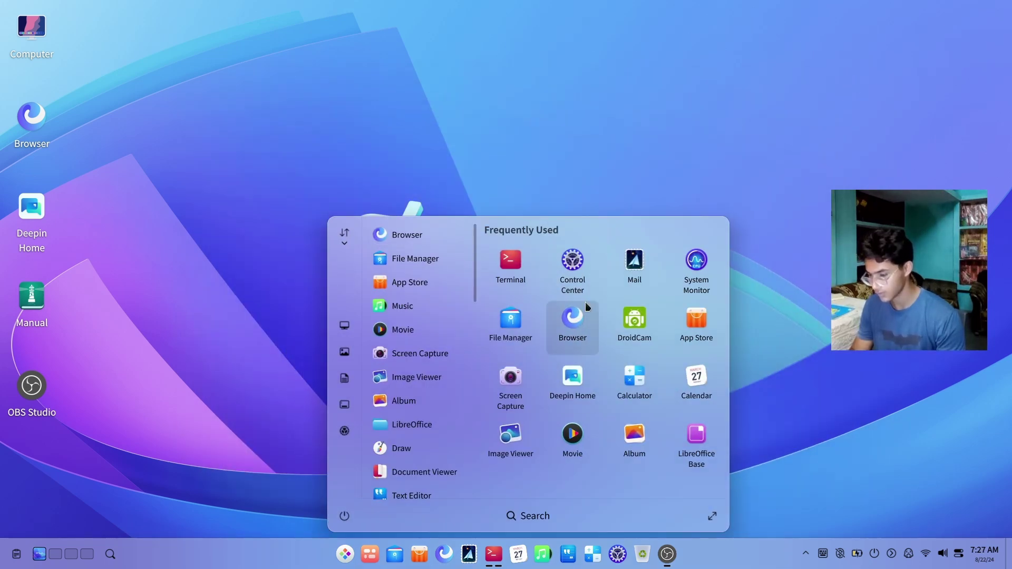
left_click(572, 259)
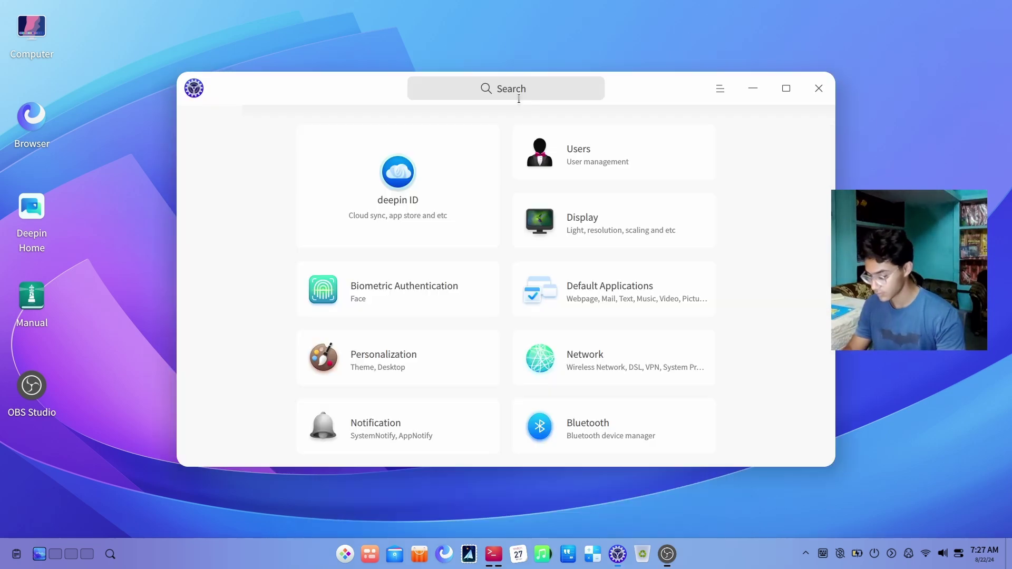
left_click(517, 96)
left_click(429, 341)
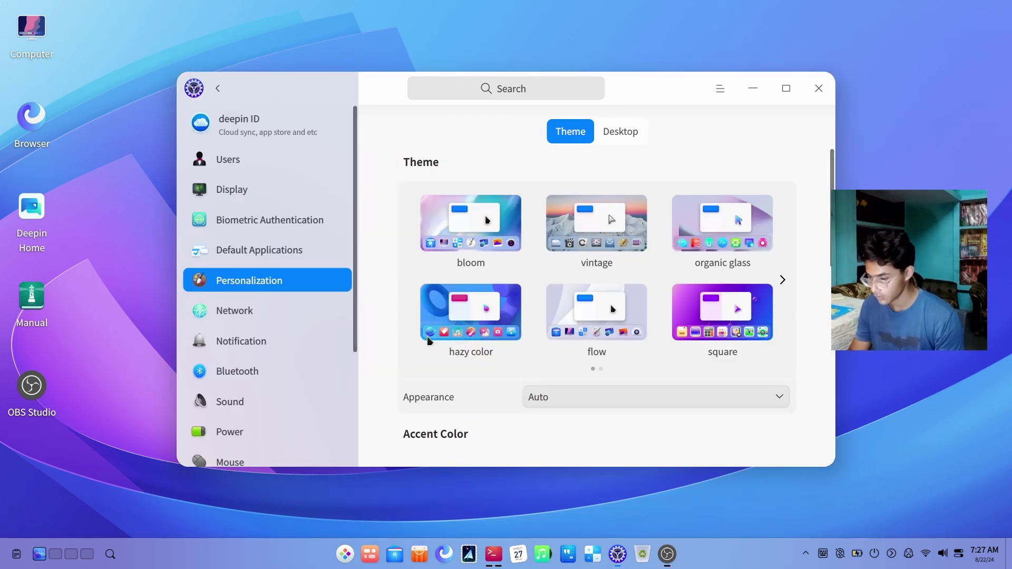
Step: Examine the Desktop section's dock alignment, location, status, size and plugin area settings
scroll(784, 355, "down", 10)
left_click(784, 357)
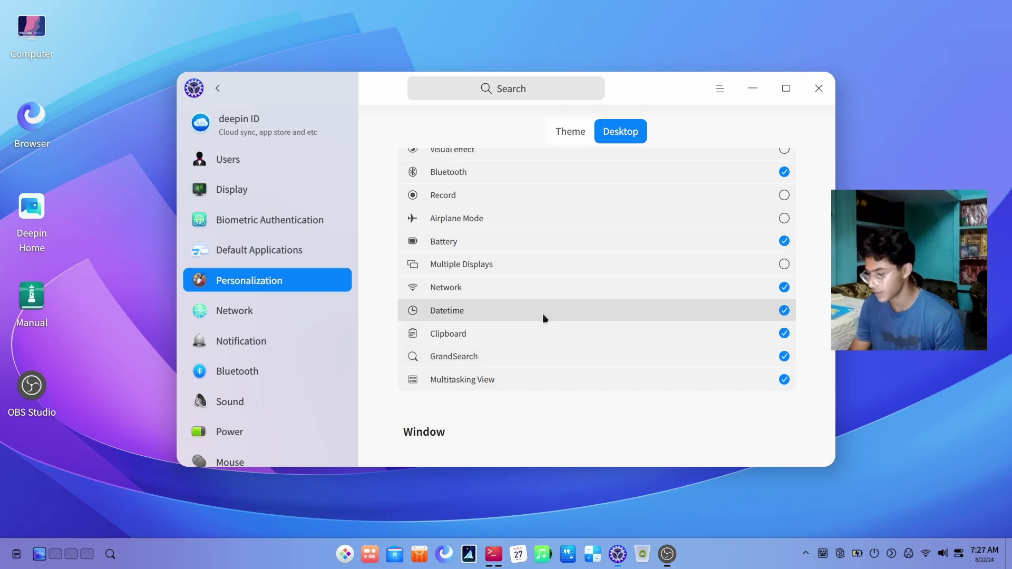
scroll(433, 425, "down", 5)
scroll(434, 428, "up", 2)
scroll(435, 428, "up", 5)
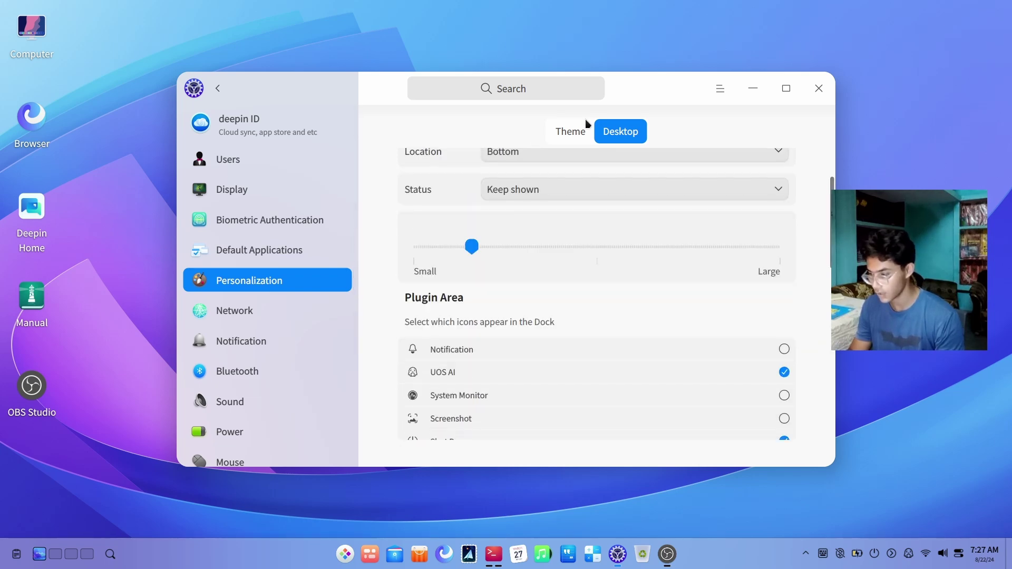
scroll(373, 236, "up", 2)
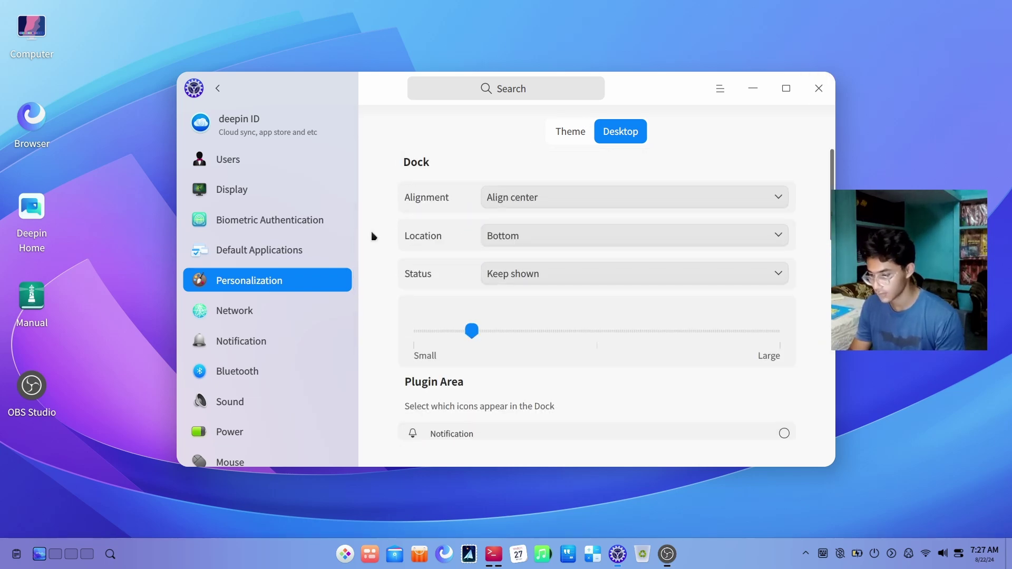
Step: View the general Mouse settings and close the Control Center
scroll(282, 302, "down", 3)
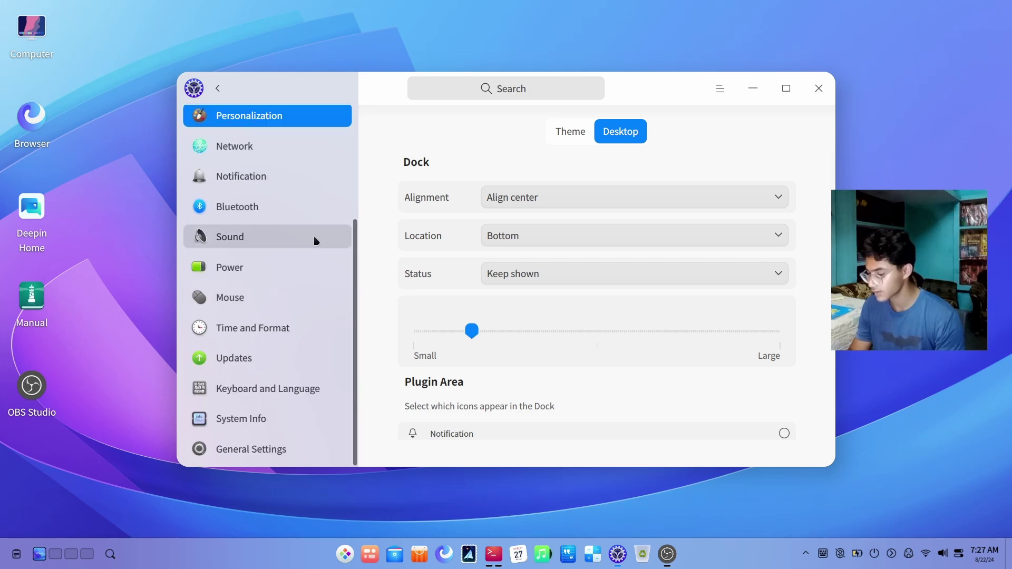
left_click(274, 297)
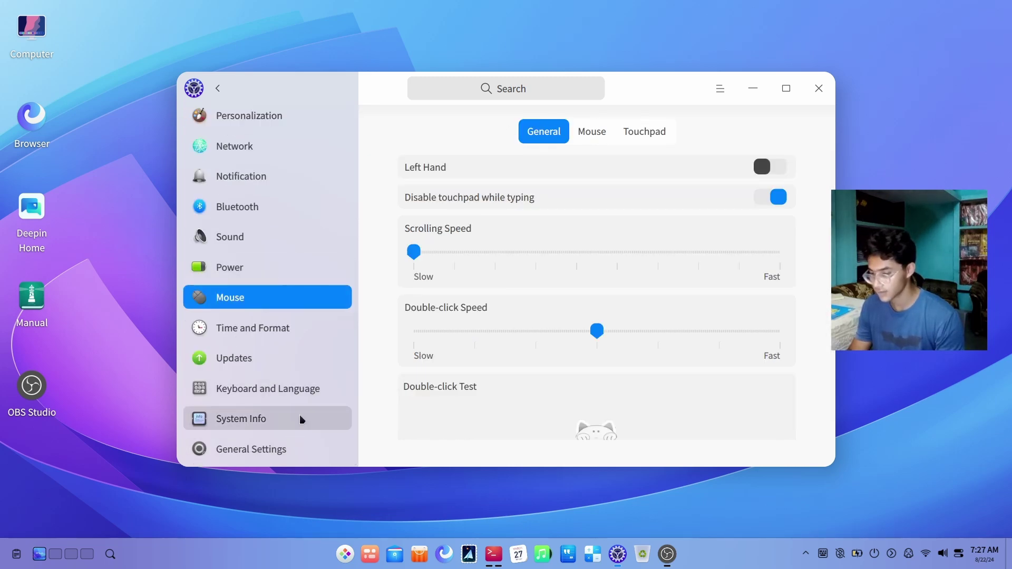
left_click(818, 90)
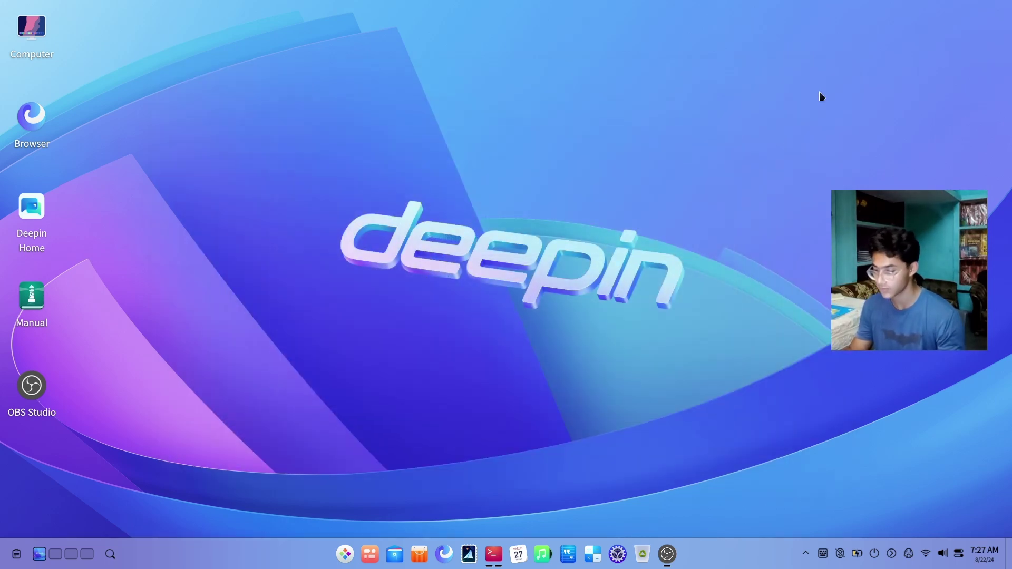
Step: Show the launcher's app list and the Control Center's overview of settings, and close both
left_click(346, 556)
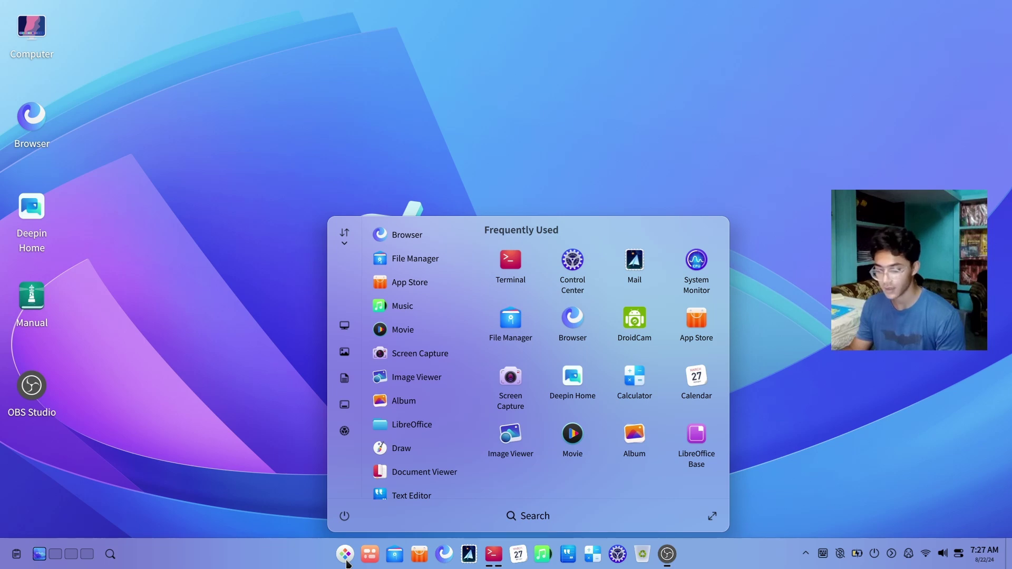
left_click(420, 362)
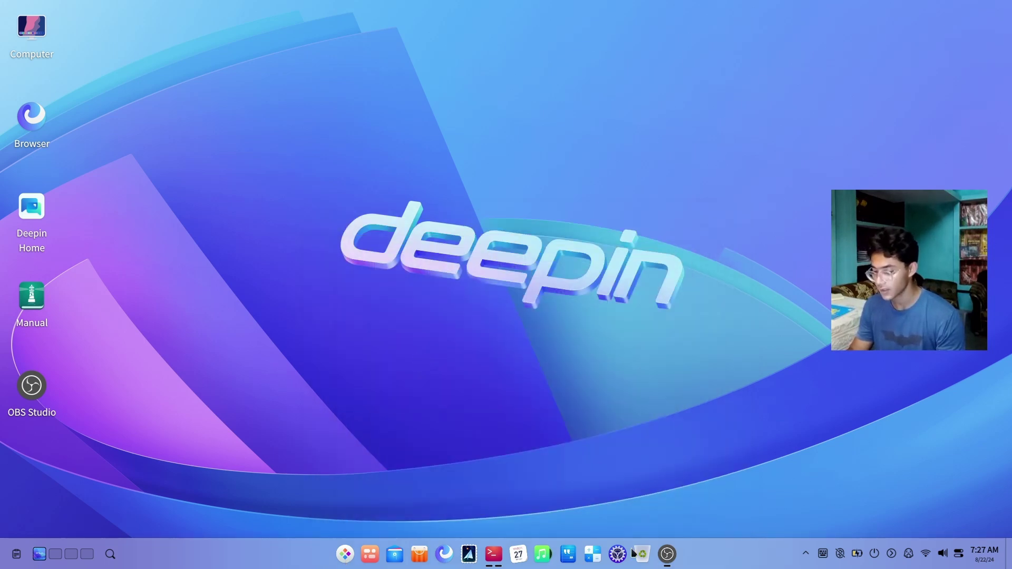
left_click(613, 563)
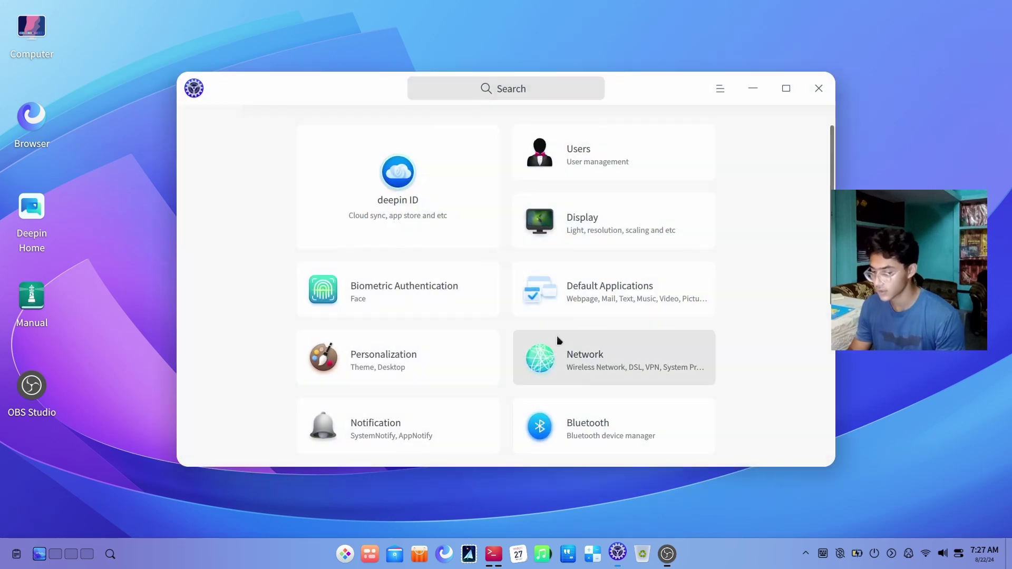
left_click(818, 90)
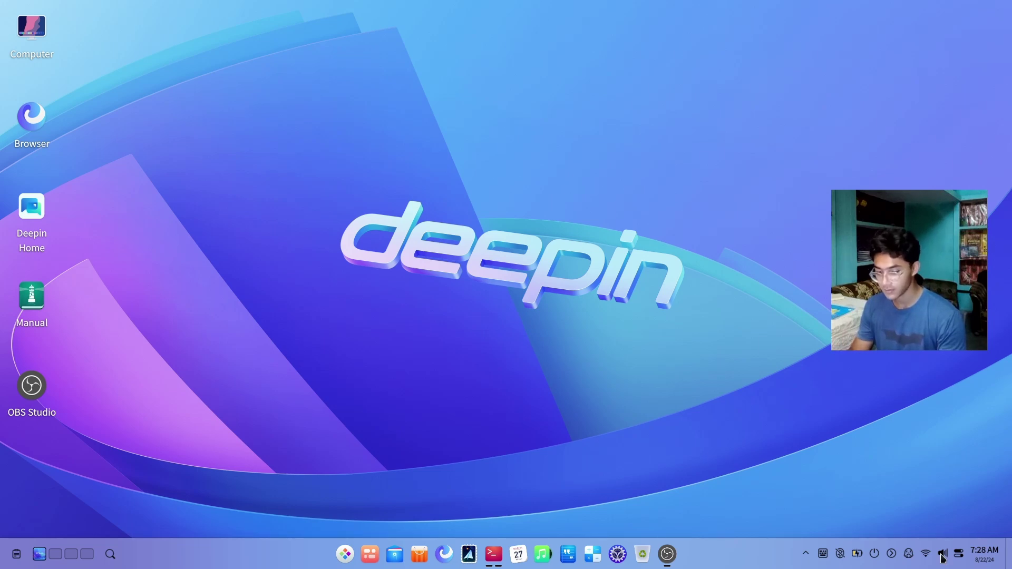
Step: Open UOS AI from the dock and examine the available assistants in its Assistant List
left_click(908, 553)
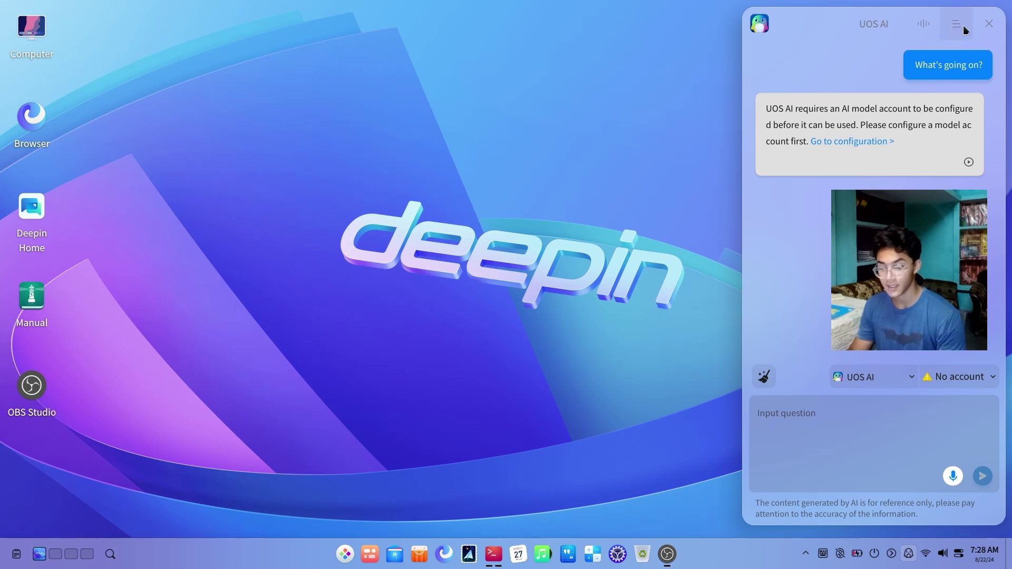
left_click(872, 377)
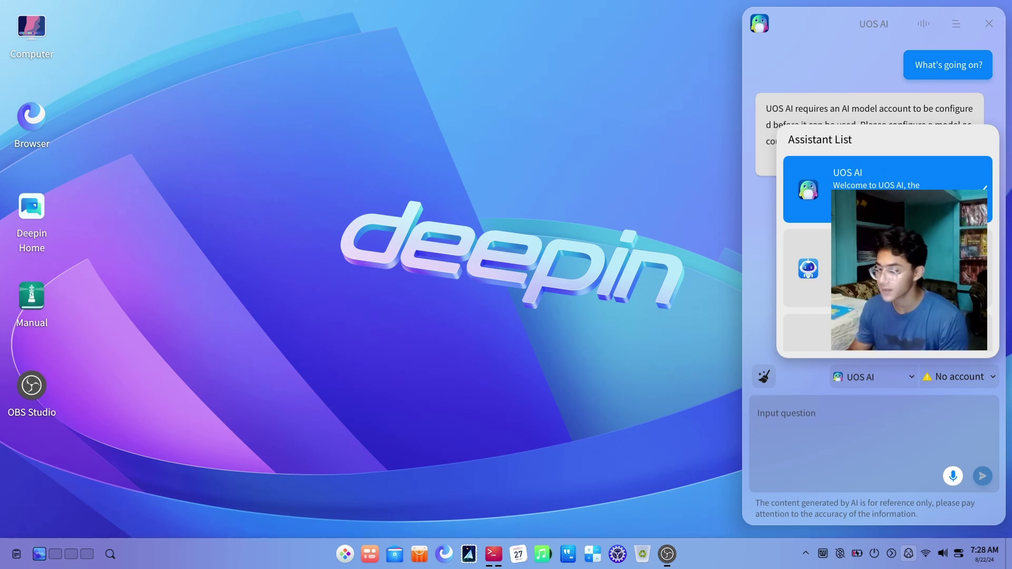
scroll(814, 198, "down", 2)
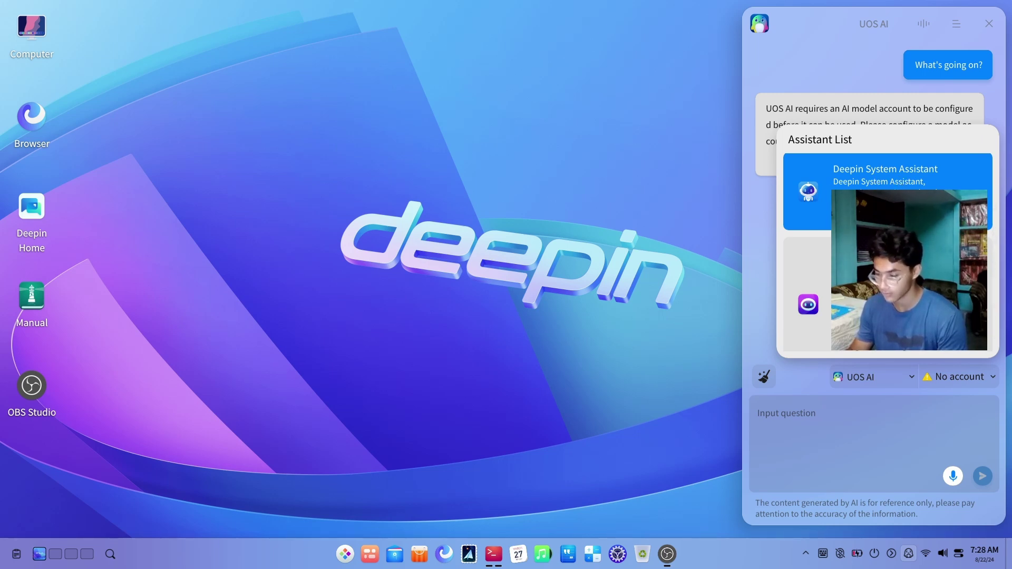
scroll(885, 237, "down", 1)
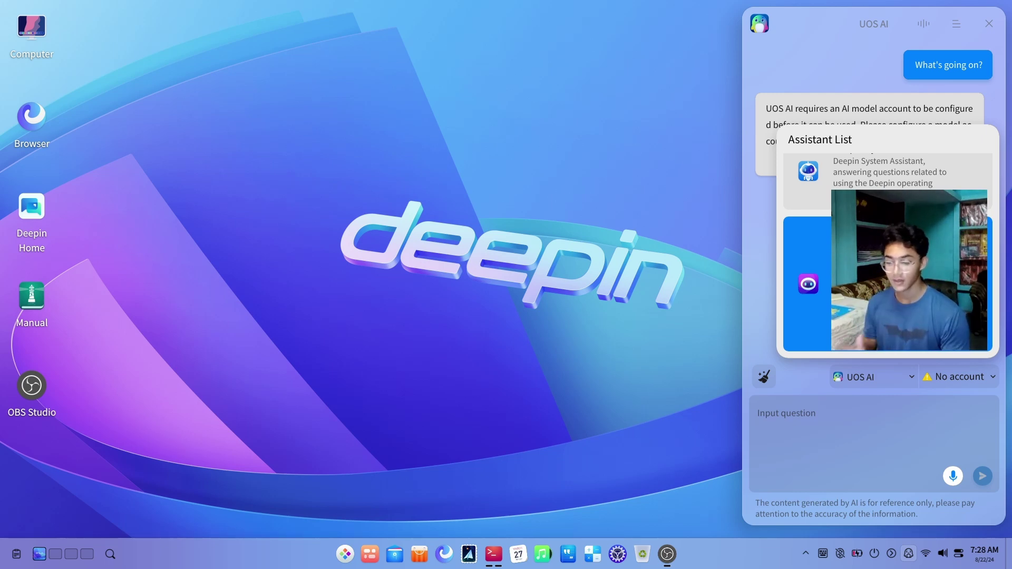
scroll(806, 285, "up", 2)
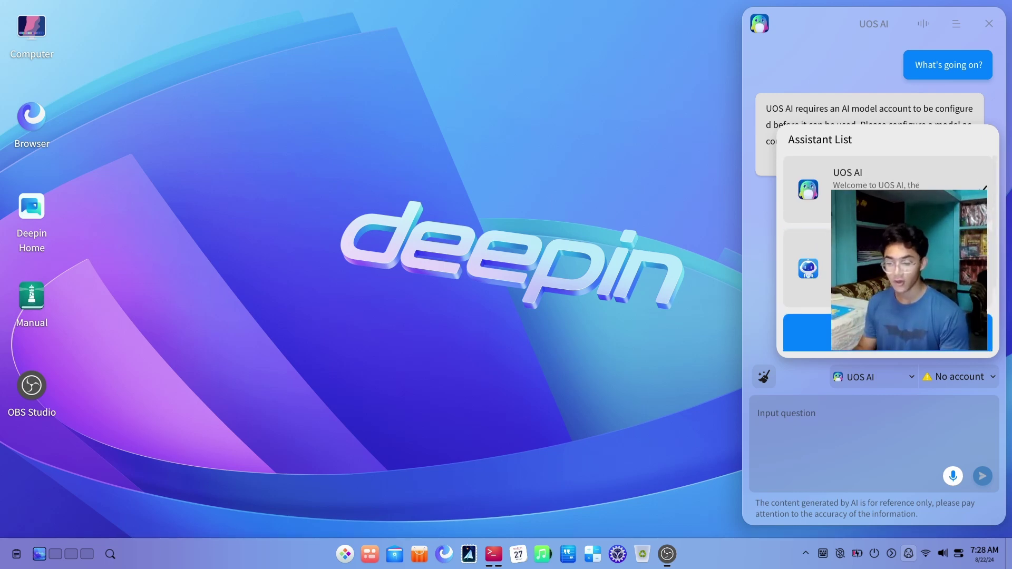
left_click(763, 198)
Step: Switch the UOS AI assistant to Personal Knowledge Assistant
left_click(886, 376)
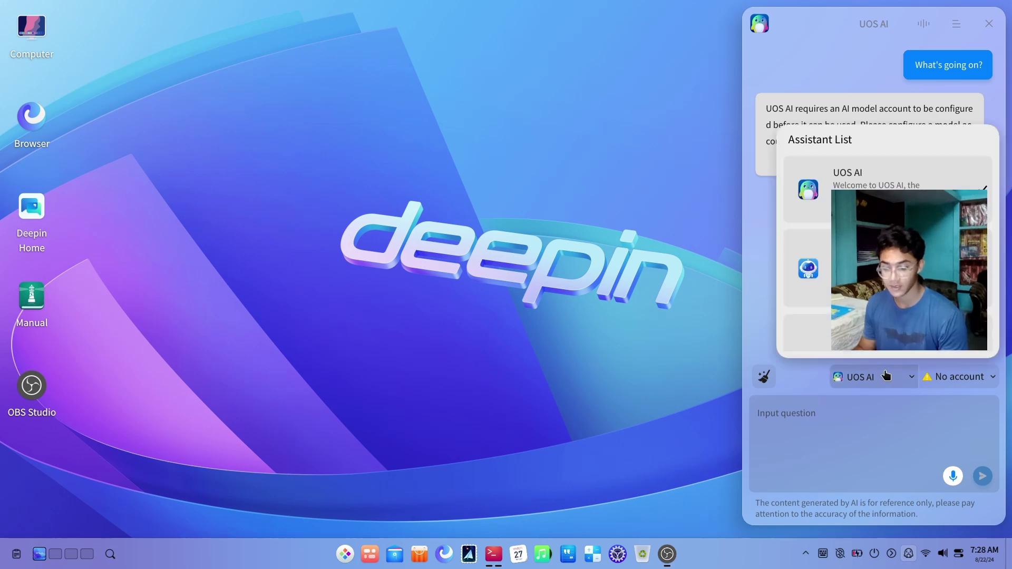
scroll(806, 274, "down", 3)
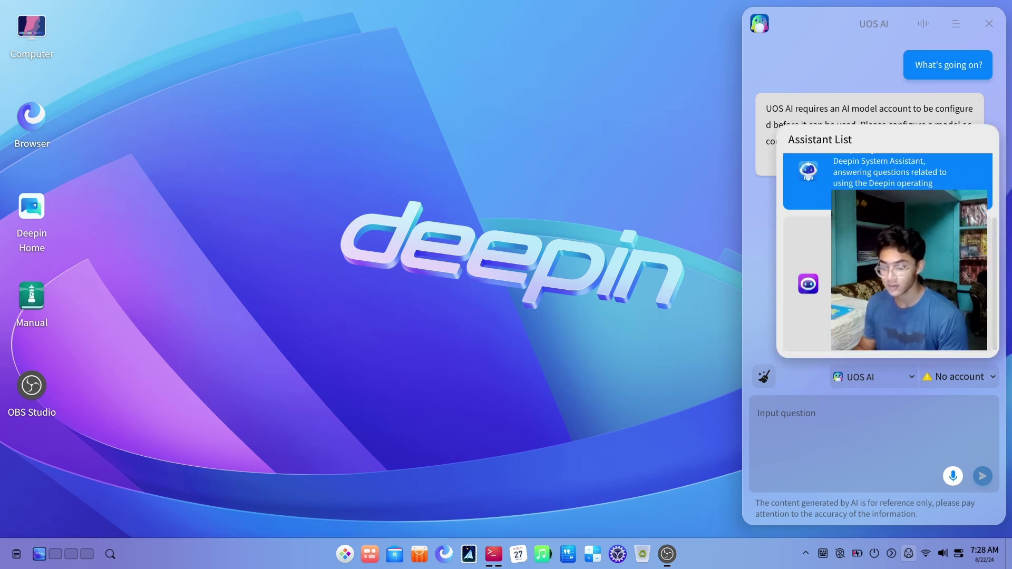
left_click(806, 283)
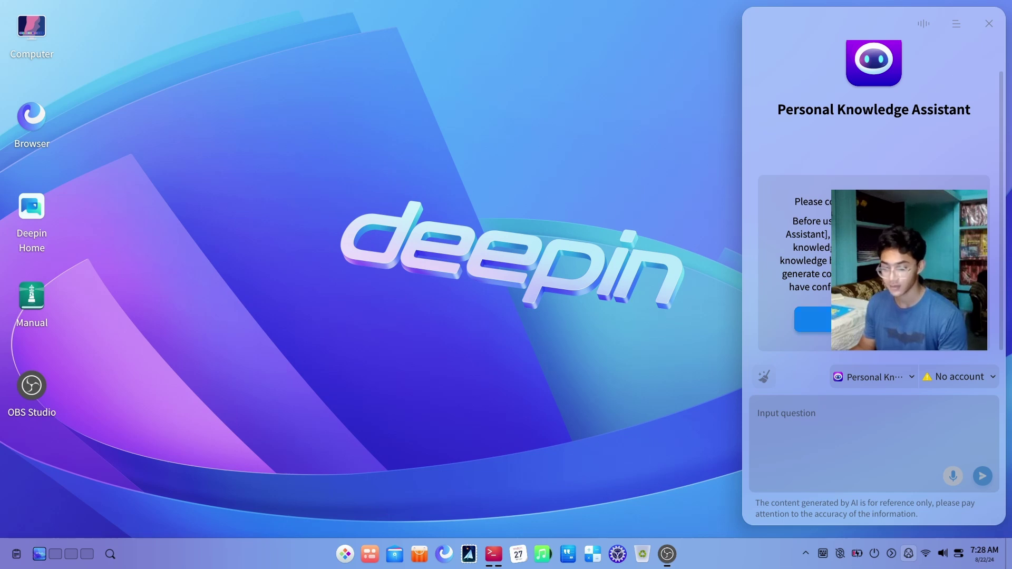
Step: Start the assistant's configuration, accept the UOS AI User Agreement and user experience plan, and proceed to the model account setup
left_click(873, 320)
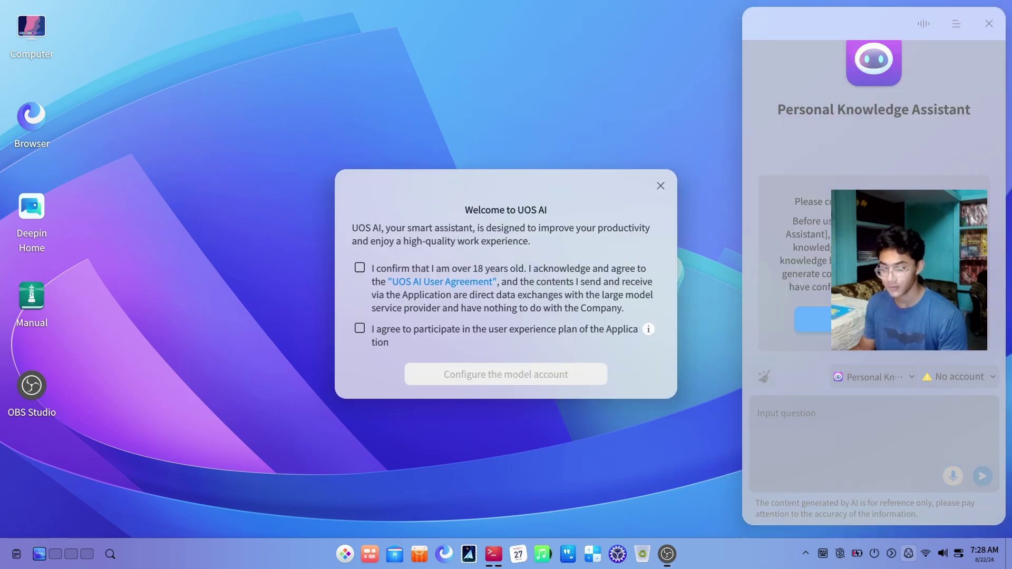
left_click(361, 328)
left_click(360, 268)
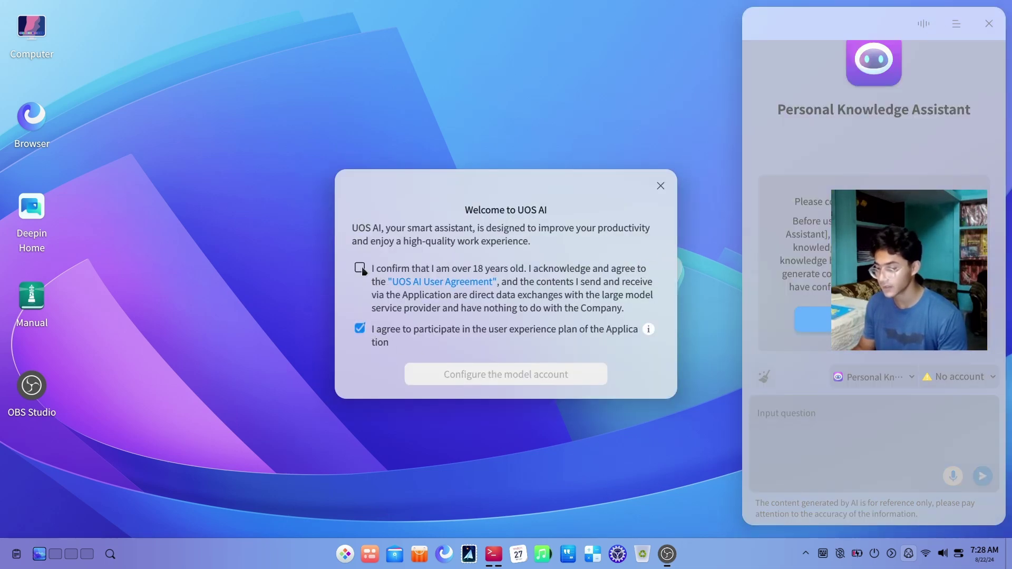
left_click(464, 376)
Step: View the Account and APIKey fields for adding a GPT3.5 (OpenAI) model, leave them empty, and close UOS AI
left_click(485, 161)
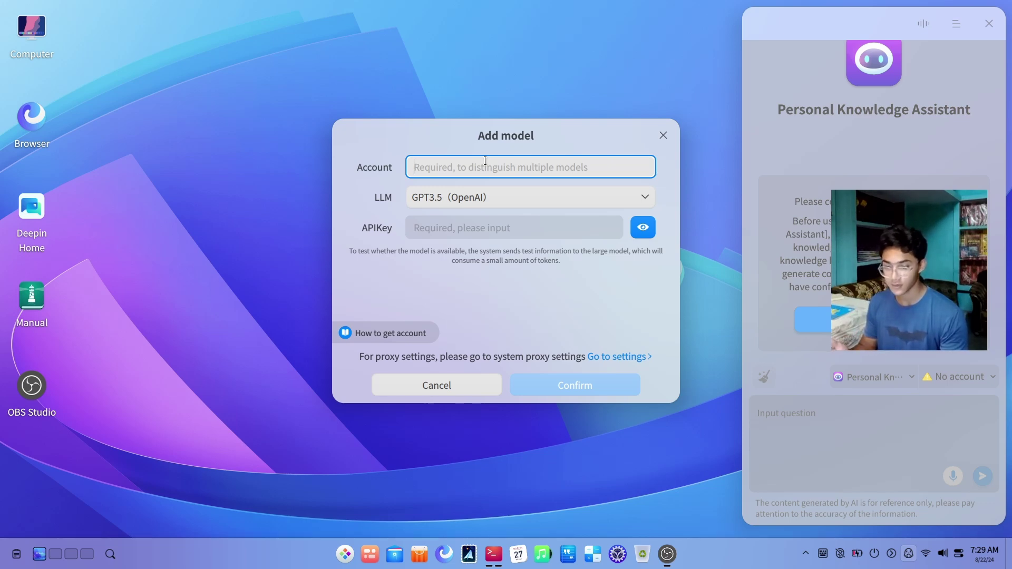
left_click(490, 220)
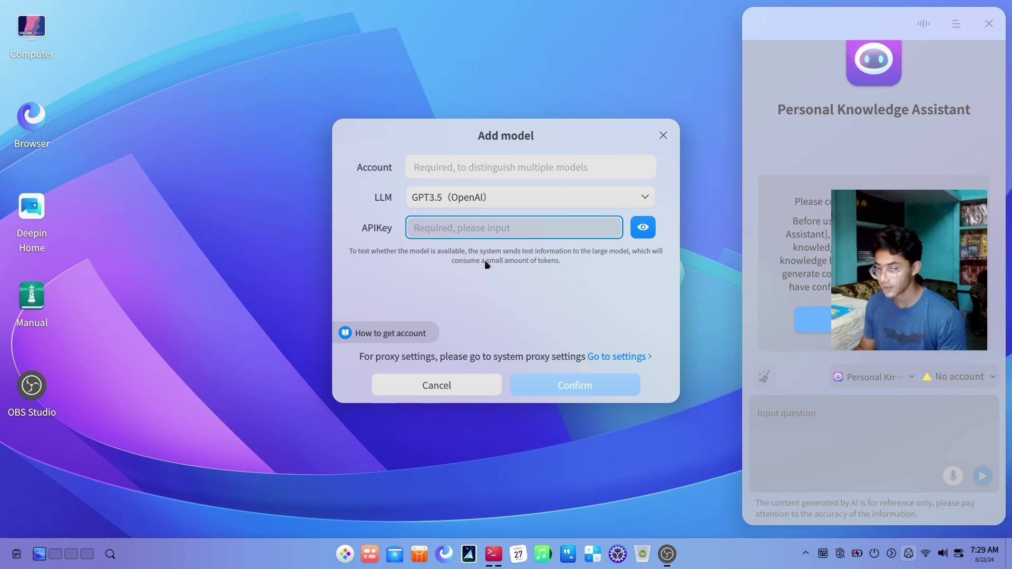
left_click(663, 136)
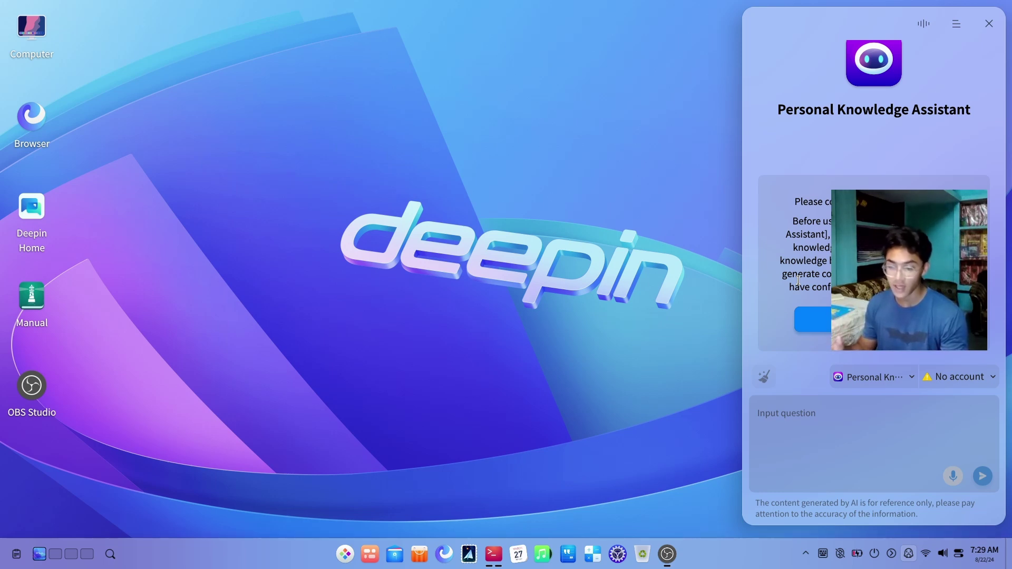
left_click(988, 23)
Step: Open the App Store from the launcher and view the available app updates
key("super")
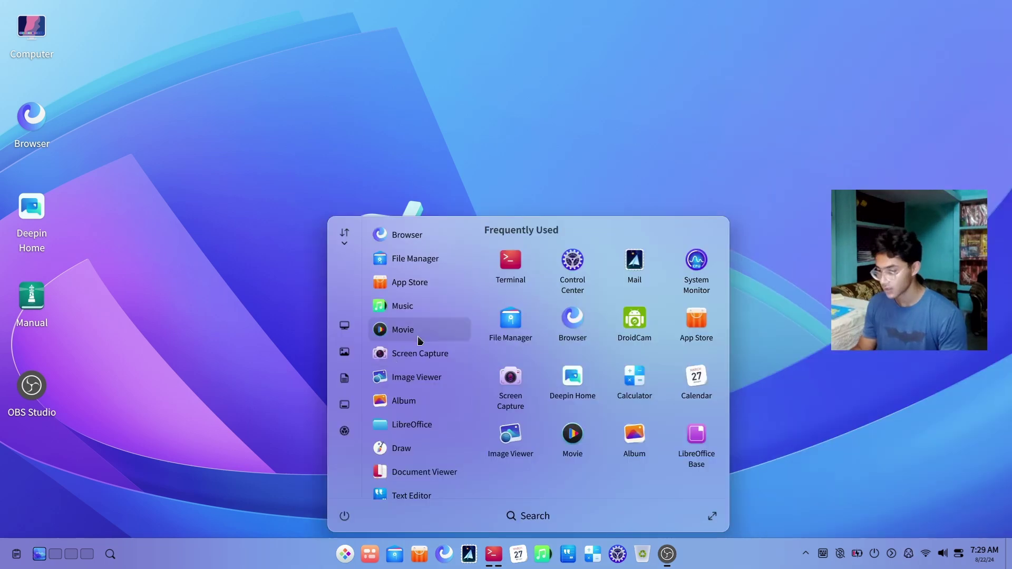
left_click(414, 284)
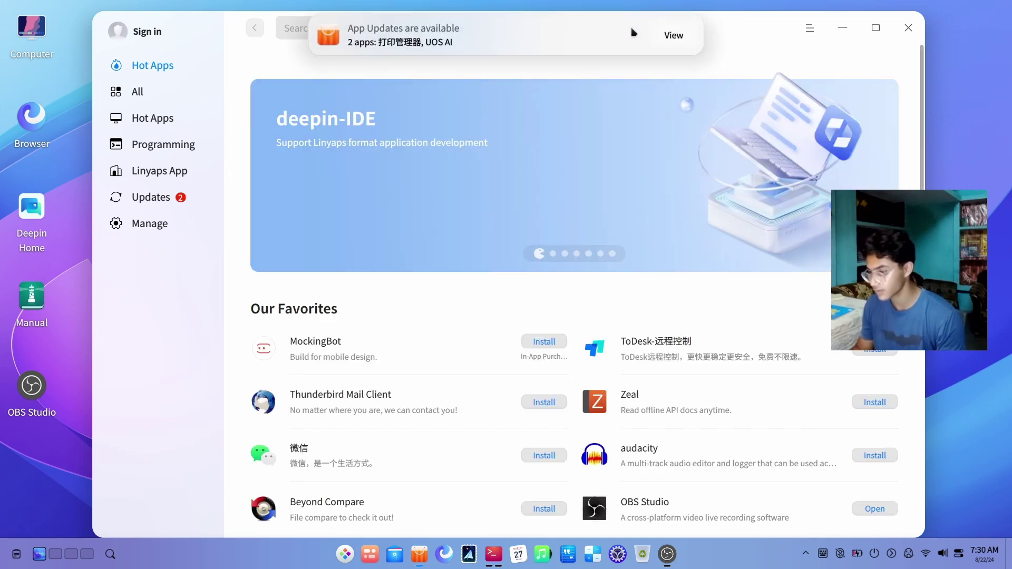
left_click(670, 35)
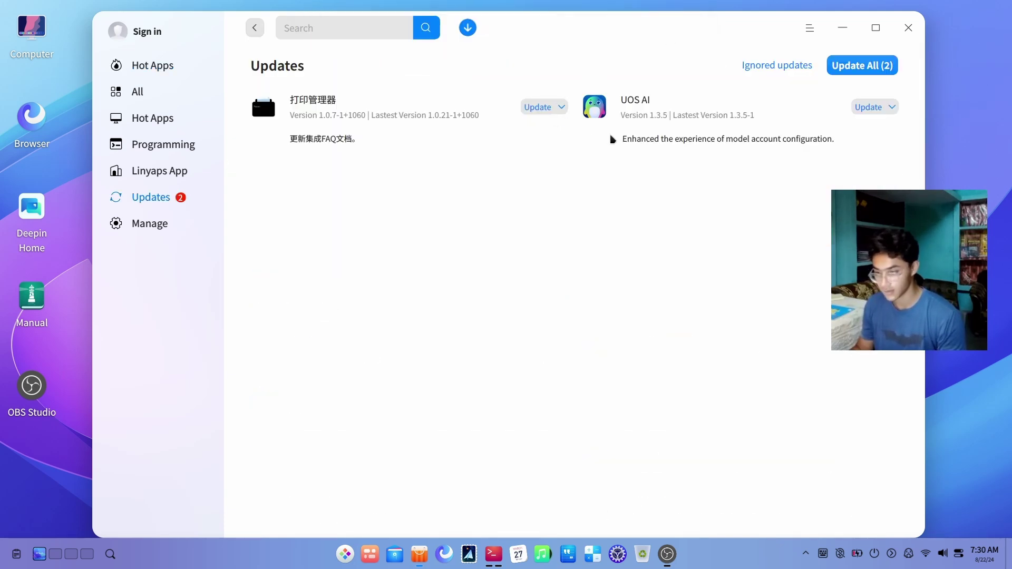
Step: Show the store's complete app catalogue and browse the apps sorted by downloads
left_click(150, 92)
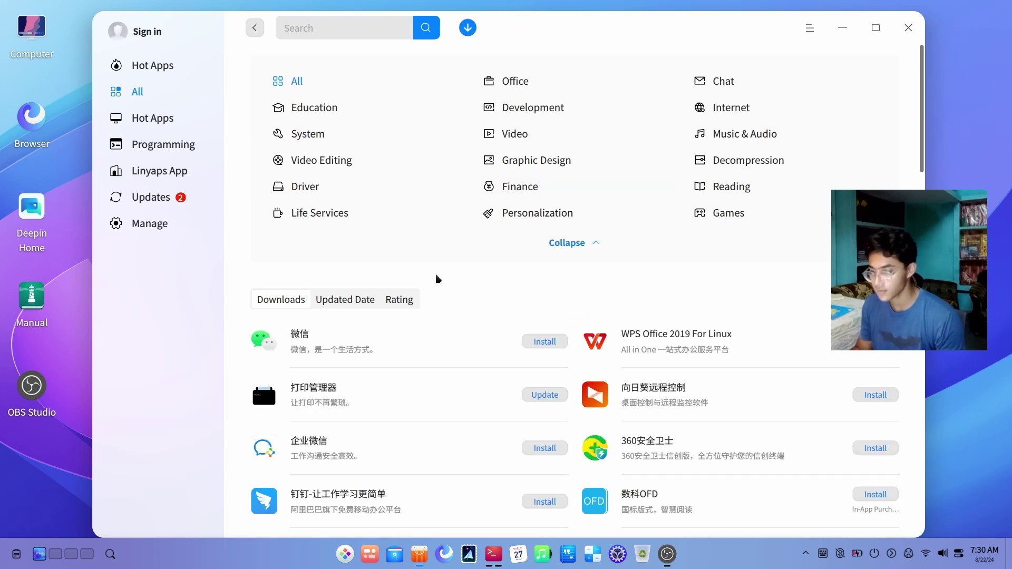
scroll(437, 279, "down", 5)
scroll(437, 279, "up", 5)
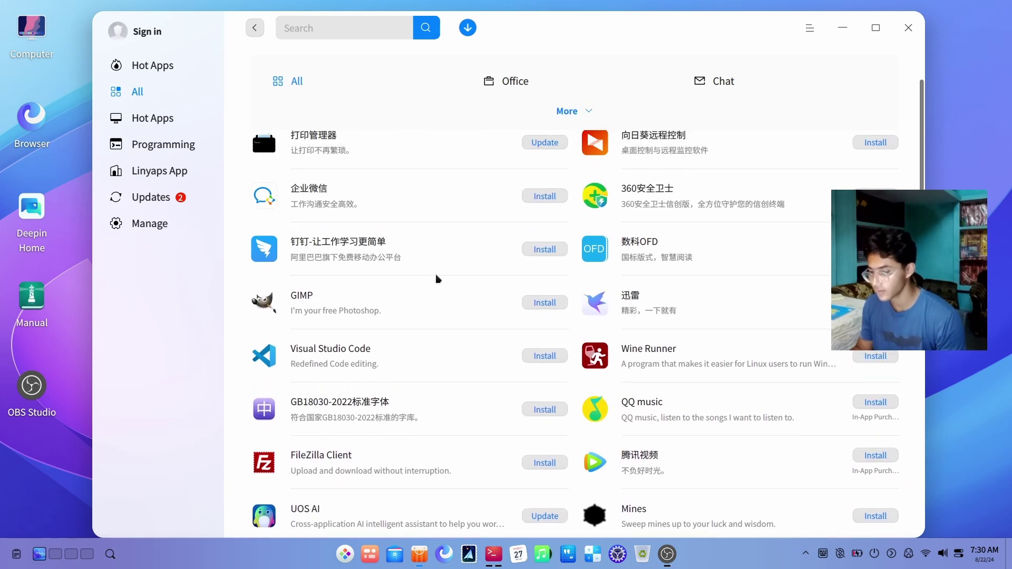
scroll(485, 301, "down", 10)
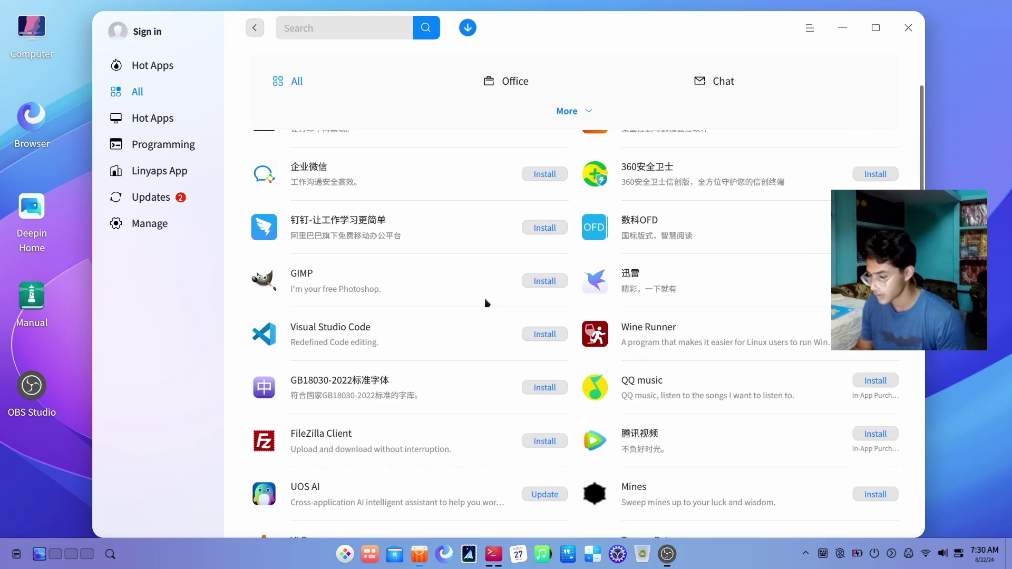
scroll(488, 280, "down", 1)
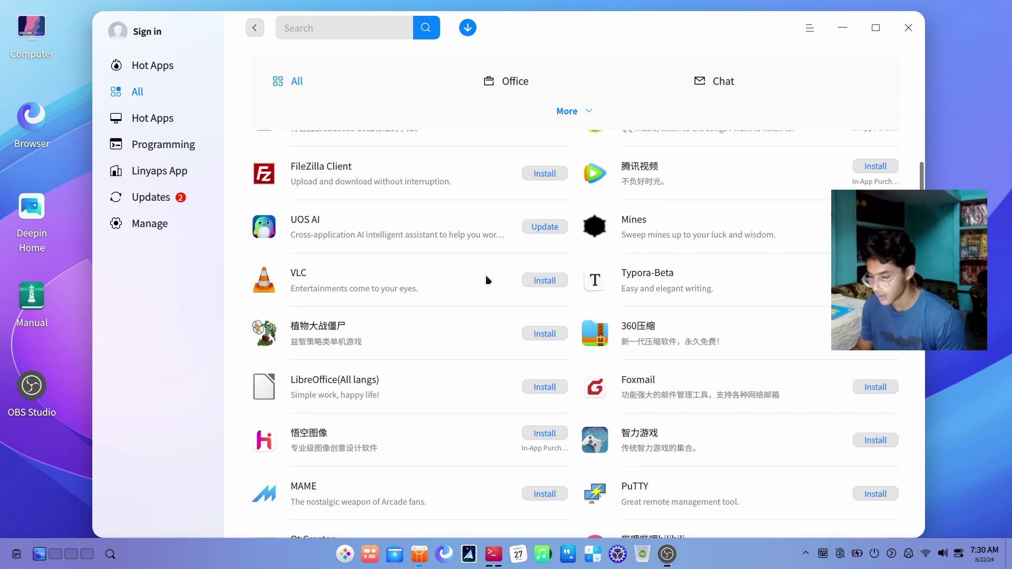
Step: Check the OBS Studio window, minimize it, and browse further through the App Store's full app list before returning to the categories
left_click(666, 554)
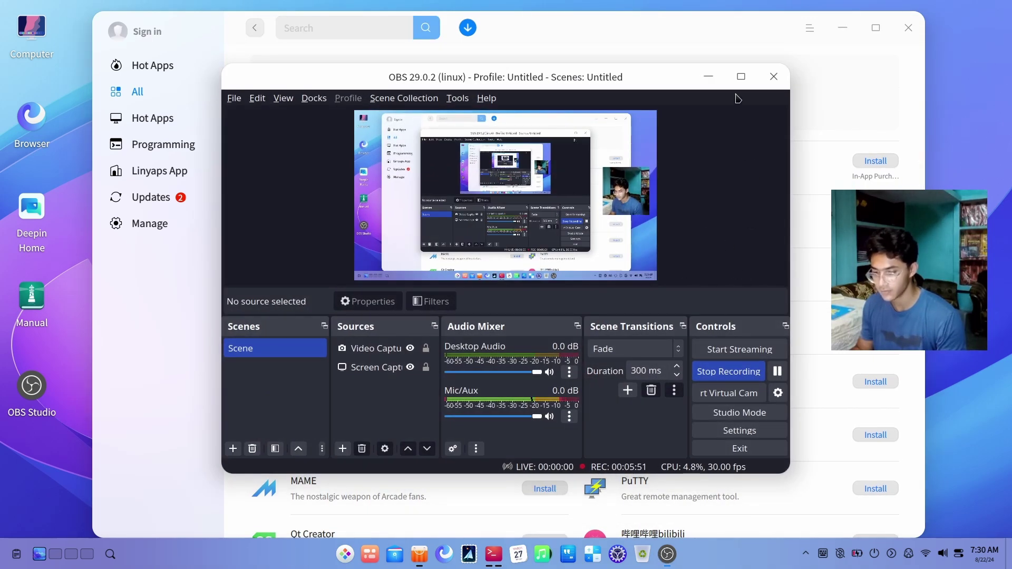
left_click(708, 77)
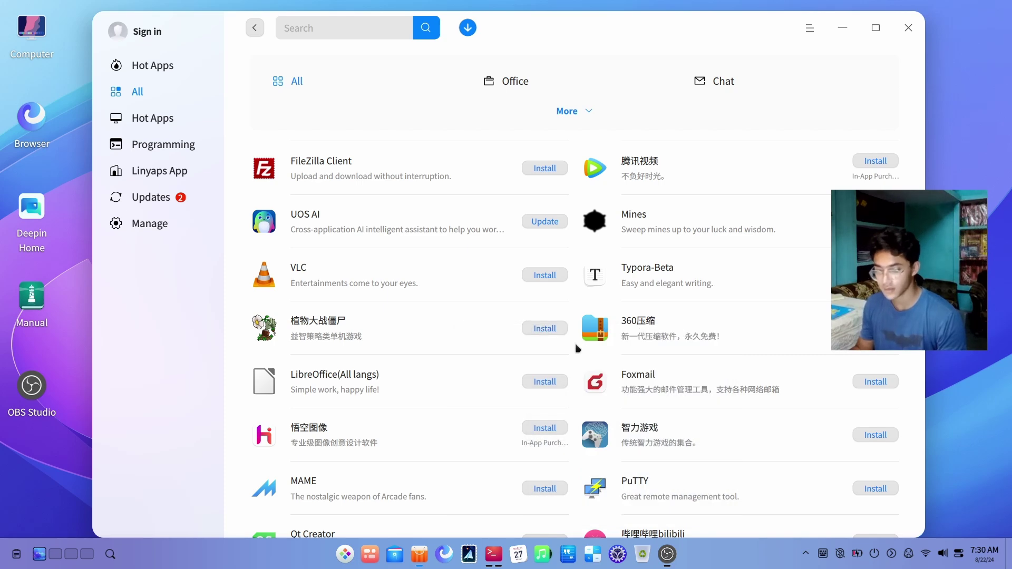
scroll(578, 348, "down", 8)
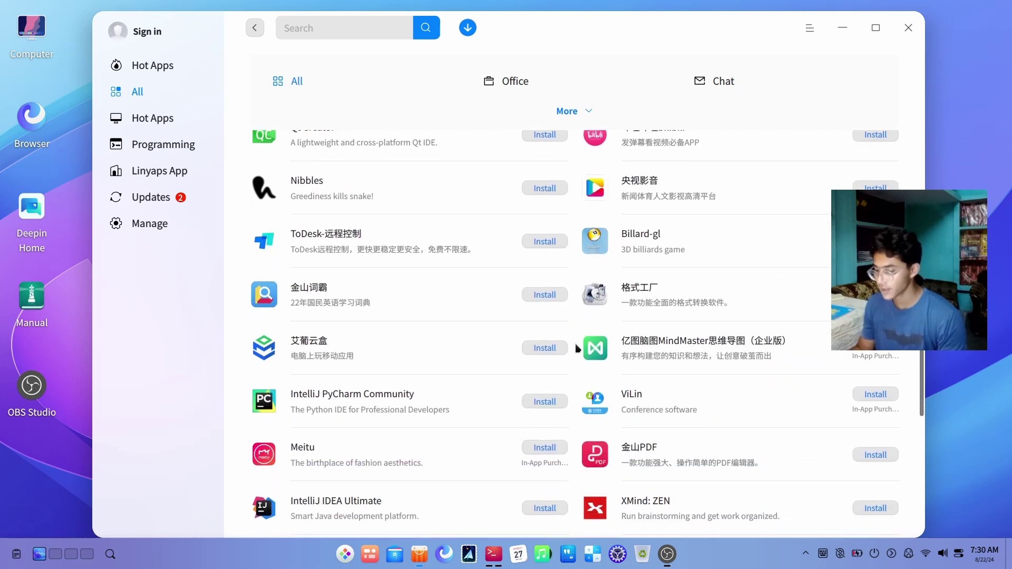
scroll(578, 348, "down", 8)
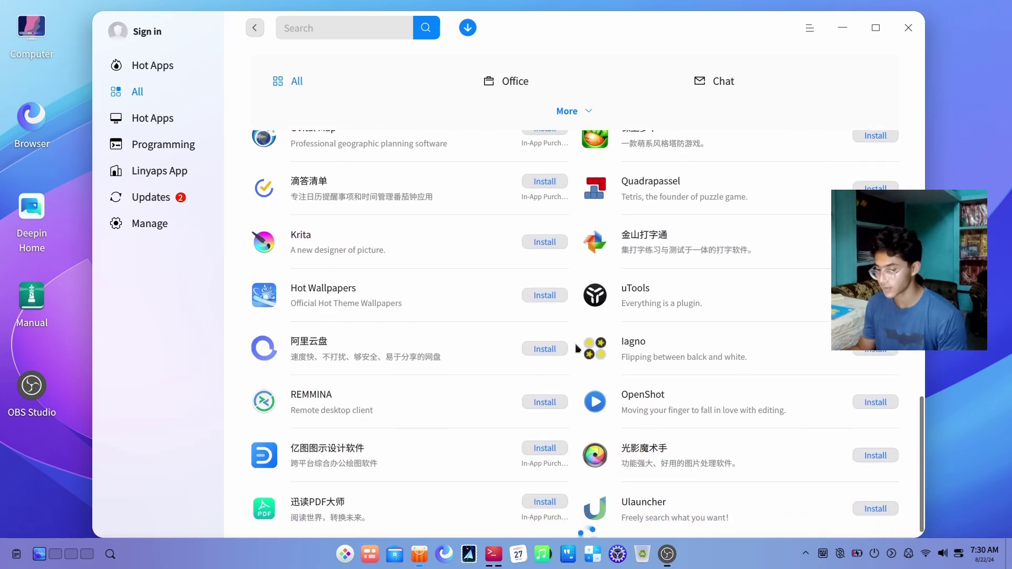
scroll(561, 345, "up", 15)
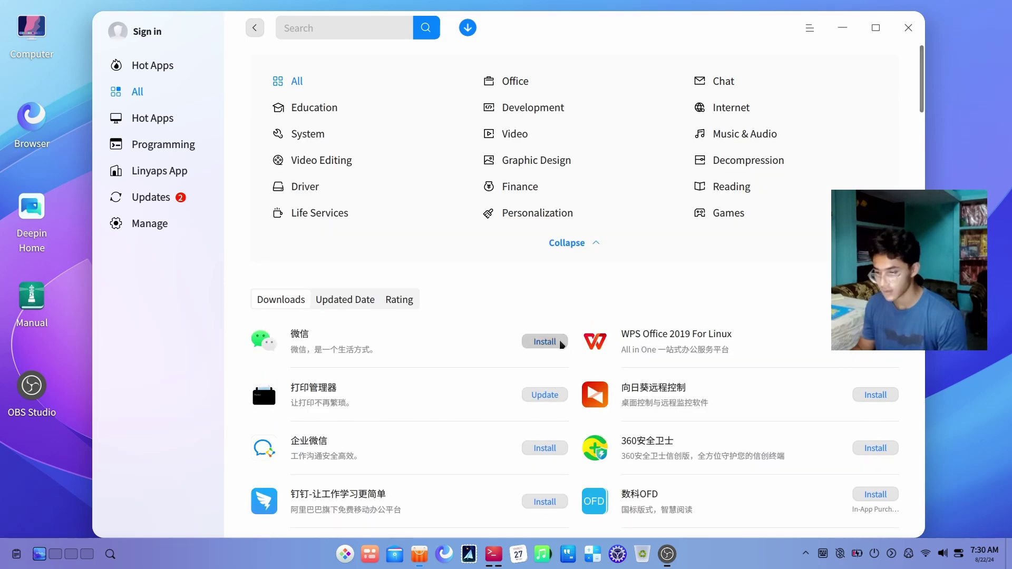
Step: Filter the App Store catalogue to the Games category and browse the listed games
left_click(730, 211)
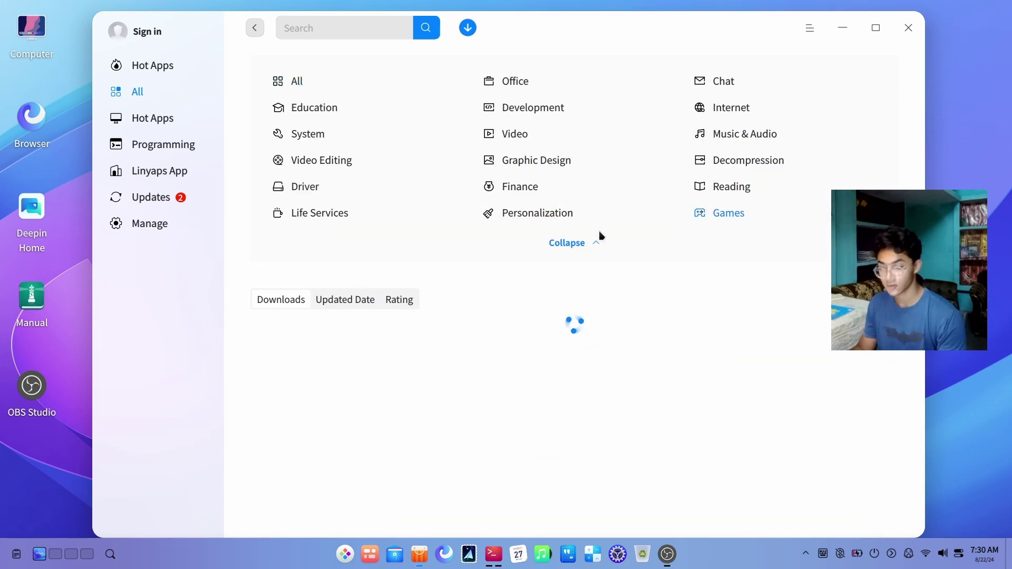
scroll(575, 290, "down", 3)
scroll(576, 290, "up", 2)
scroll(575, 290, "down", 5)
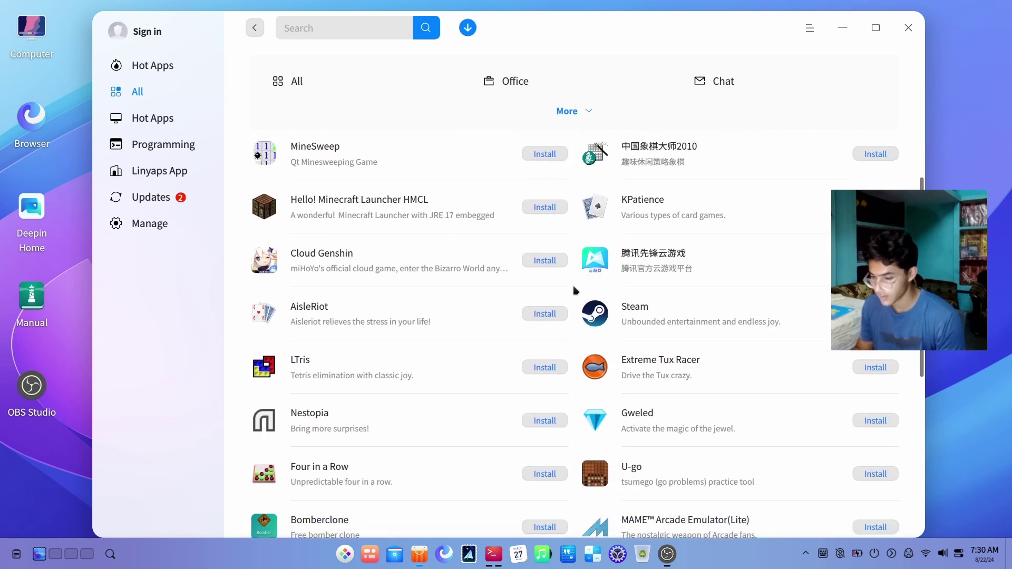
scroll(576, 290, "down", 1)
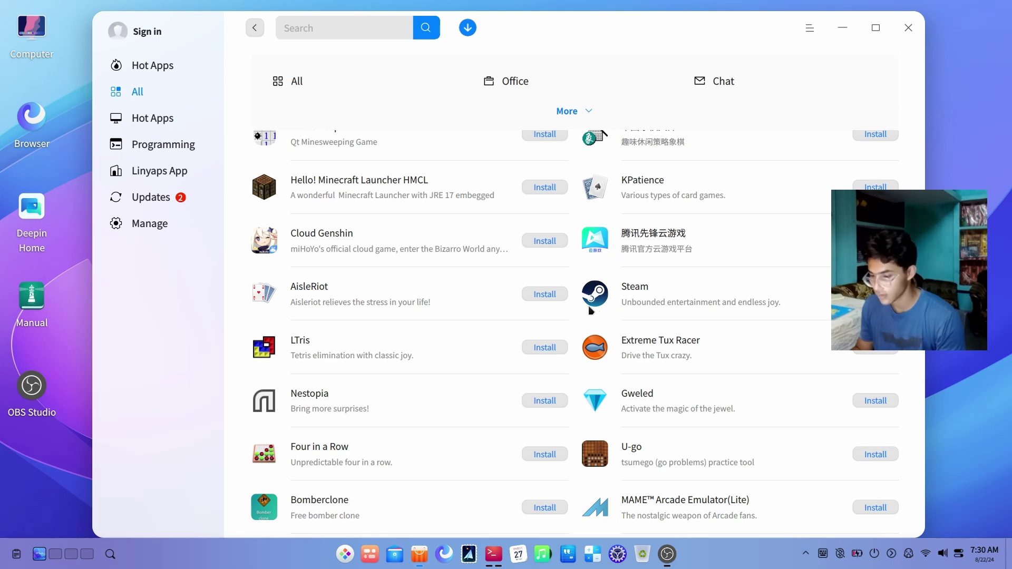
Step: Find Plants vs Zombies among the games, open its page and start installing it
scroll(563, 321, "down", 7)
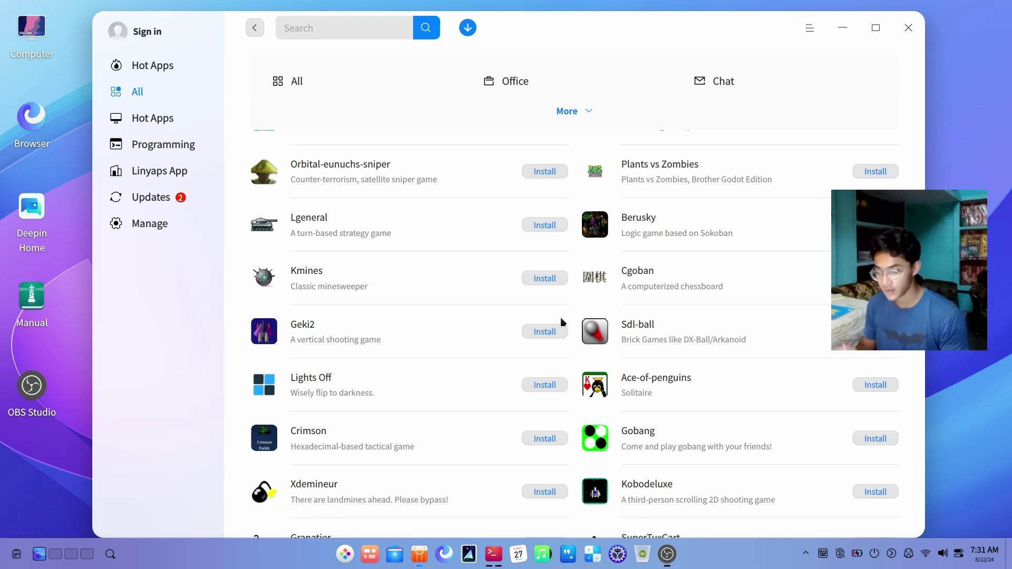
left_click(706, 167)
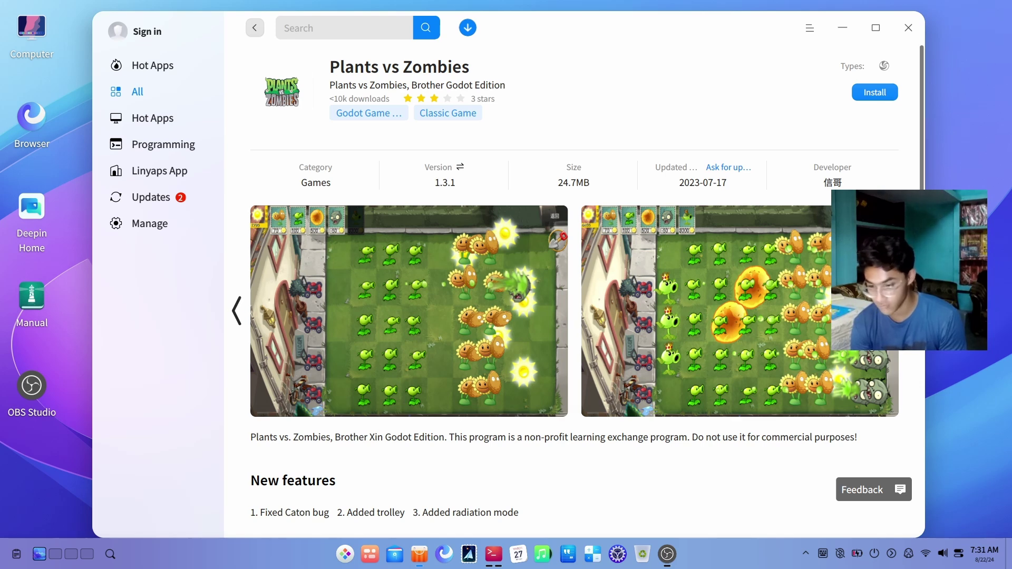
left_click(874, 93)
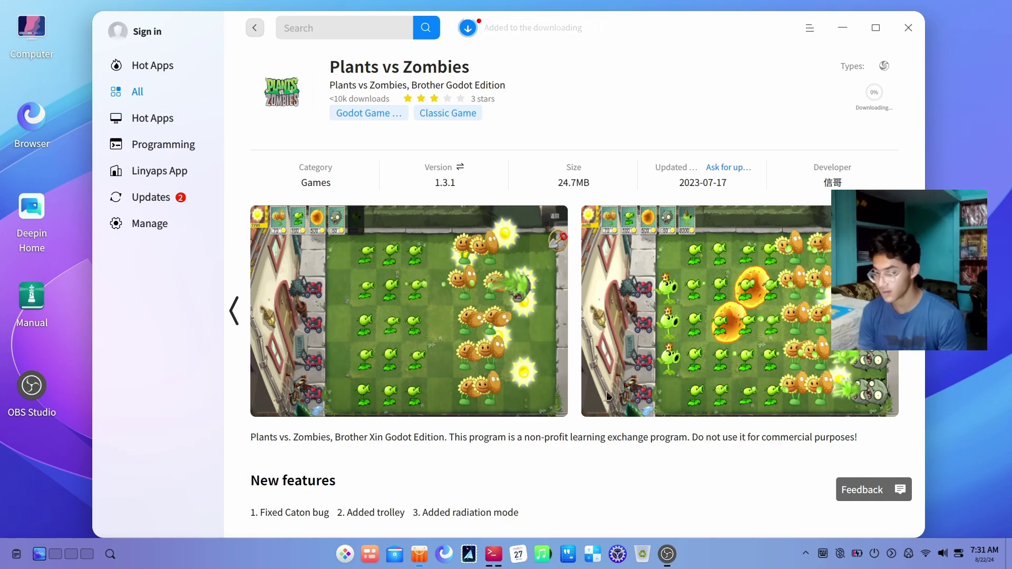
Step: Look over the Plants vs Zombies page during its download, then return to the Games list and browse further down
scroll(609, 395, "down", 5)
scroll(609, 395, "up", 5)
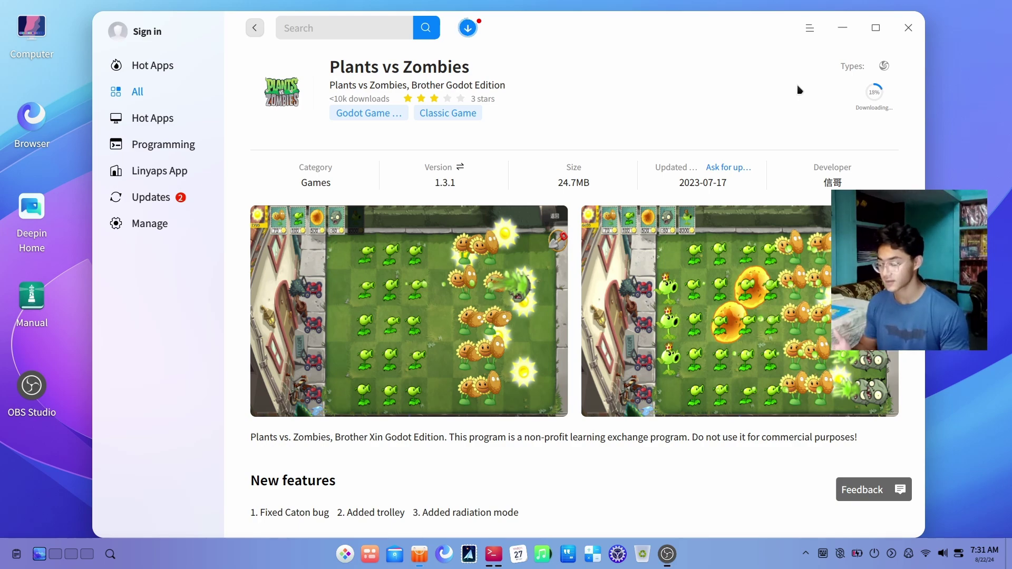
left_click(255, 27)
scroll(293, 328, "down", 5)
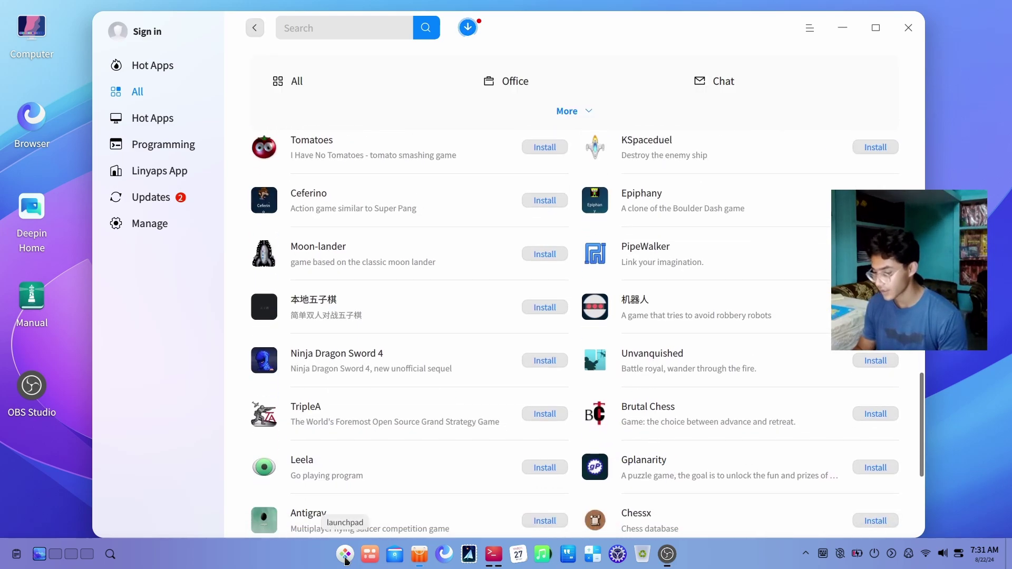
Step: Check the web browser's new tab page, dismissing the default-browser prompt and the installation notification, and minimize the browser
key("super")
key("super")
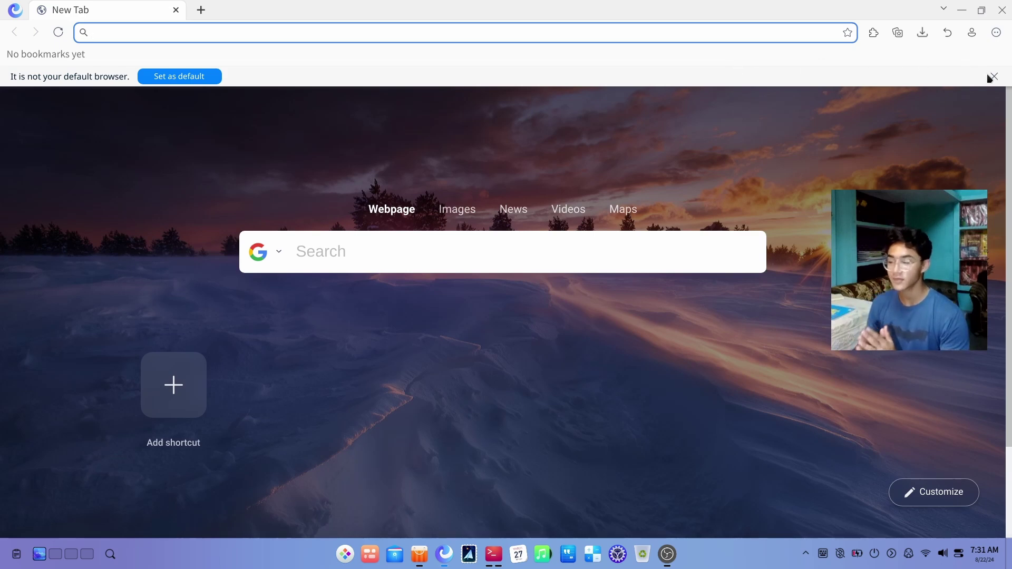
left_click(994, 78)
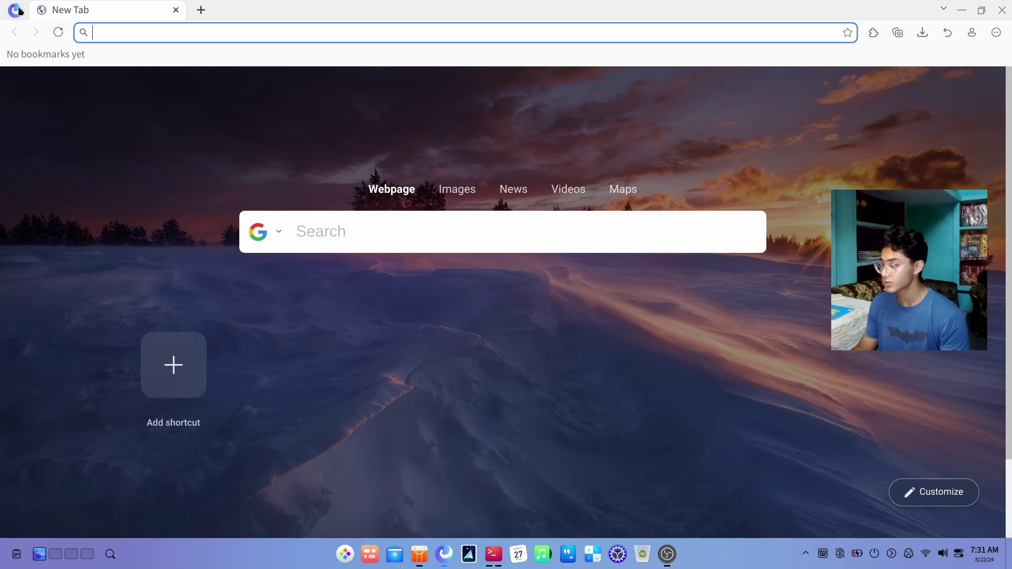
left_click(132, 28)
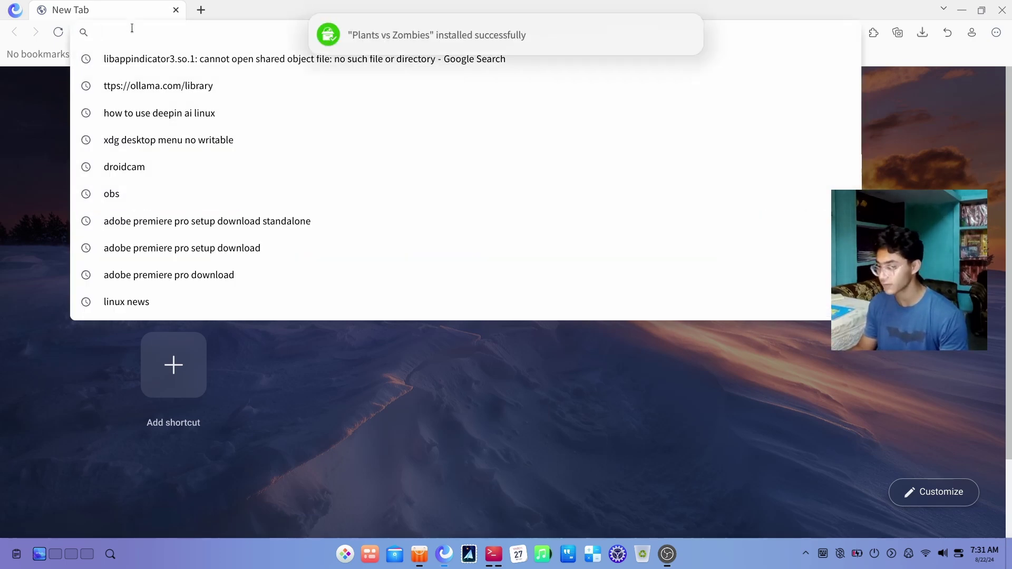
left_click(688, 35)
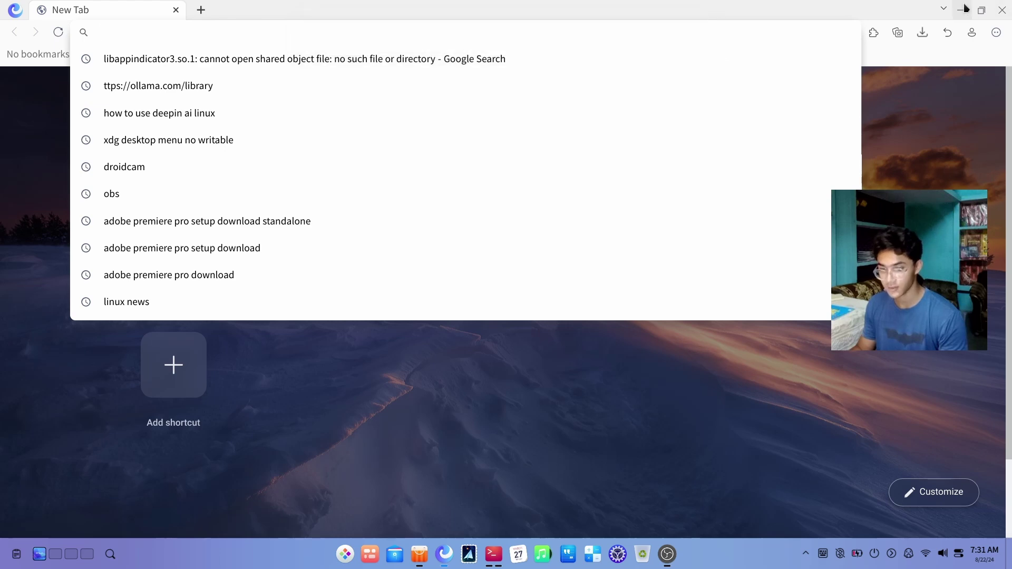
left_click(962, 10)
Step: Find the newly installed PvZ game in the application launcher and start it
left_click(345, 554)
type("pla")
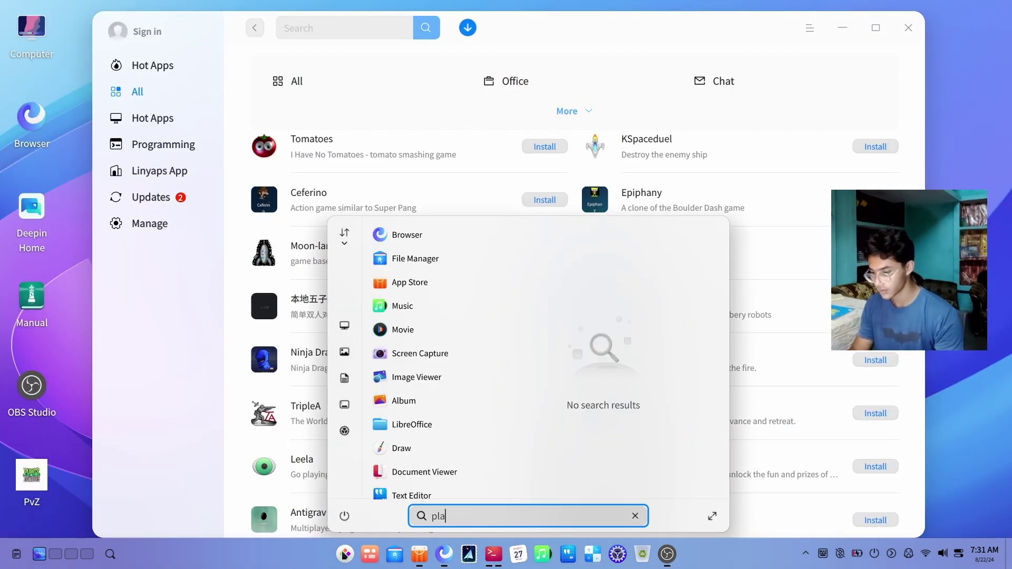
key("BackSpace")
key("BackSpace")
key("BackSpace")
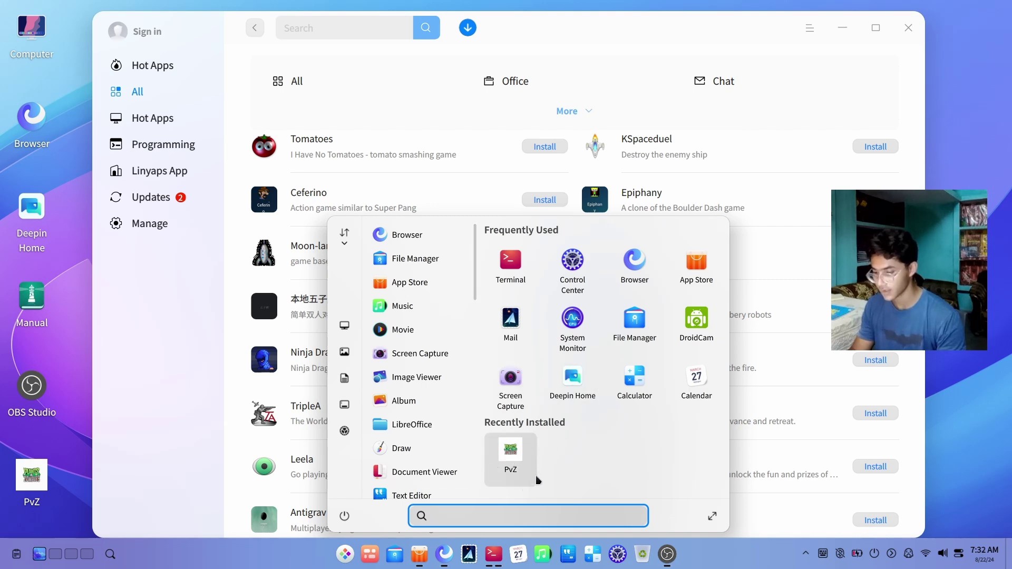
left_click(510, 469)
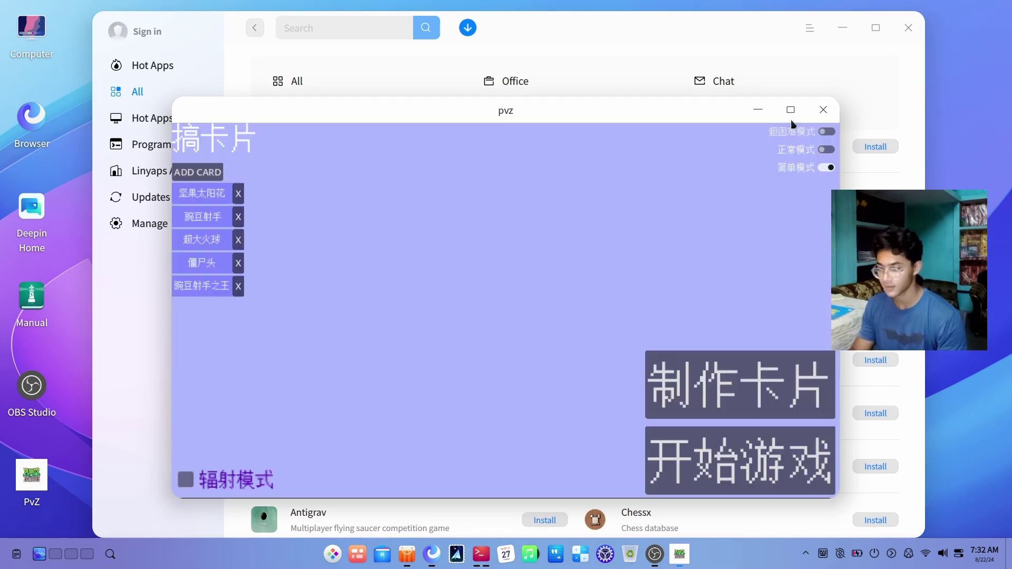
Step: Maximize the game window and take a screenshot of its start screen
double_click(575, 109)
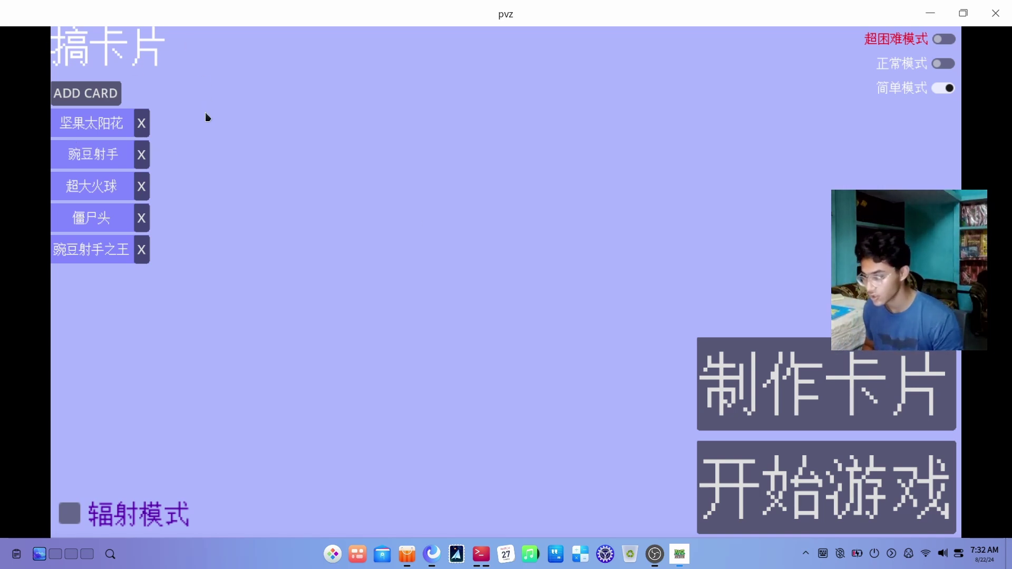
key("Print")
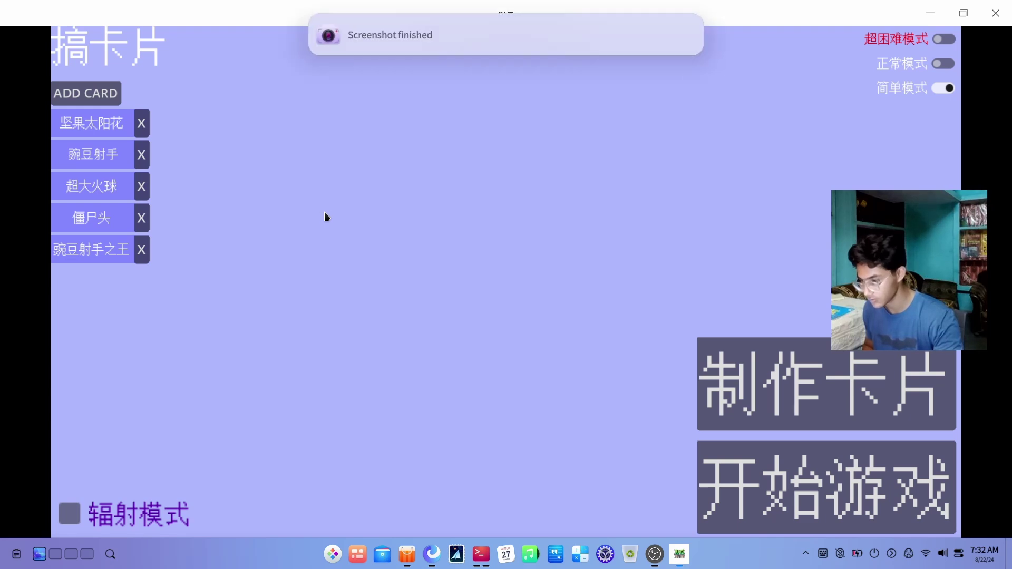
Step: Switch to the browser, search for google and open search by image on the Google homepage
left_click(430, 554)
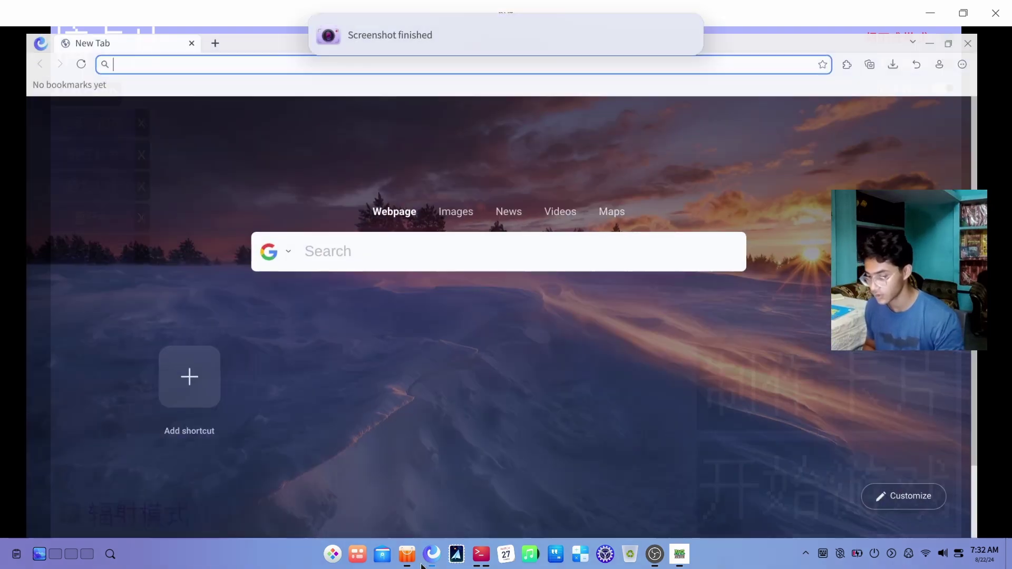
type("google")
key("Return")
left_click(136, 273)
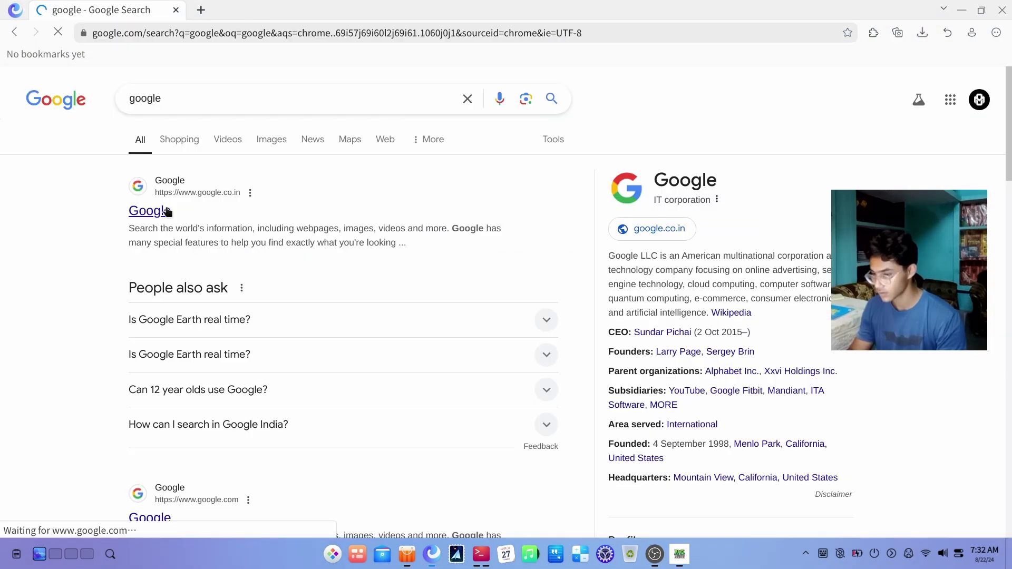
left_click(677, 241)
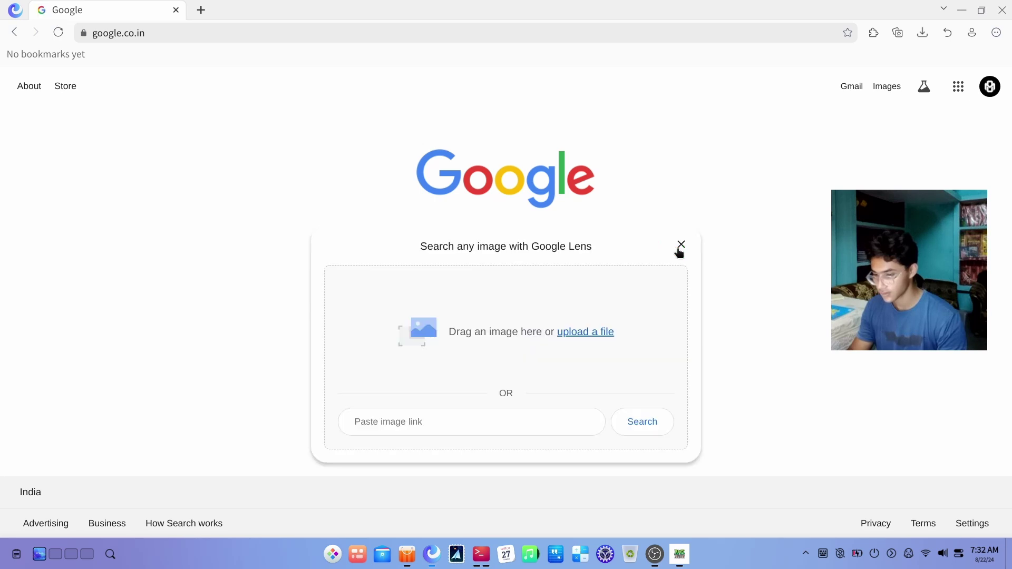
Step: Look for the game screenshot in the Pictures and Home folders, using the Lens upload dialog and the File Manager
left_click(589, 332)
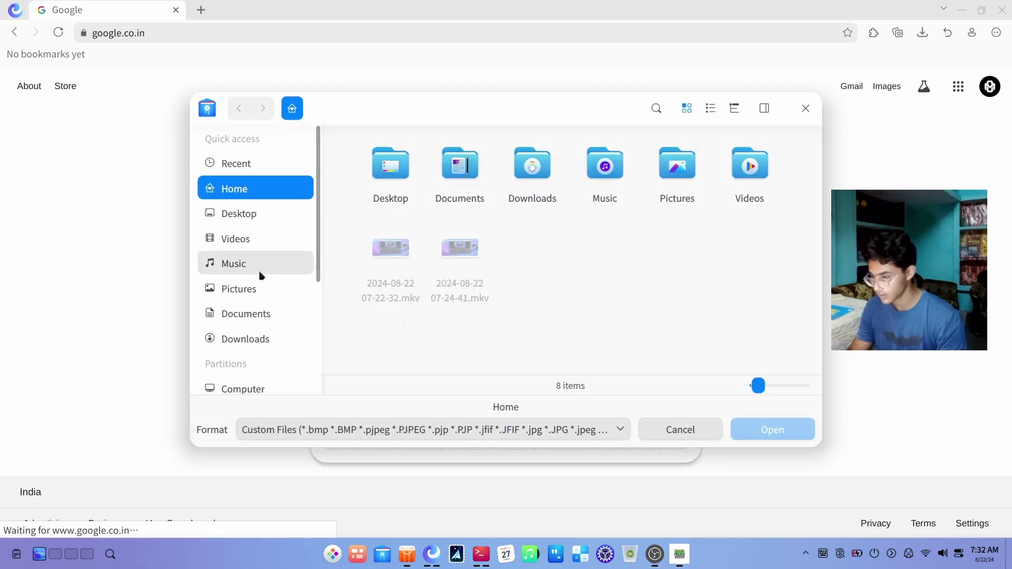
left_click(257, 290)
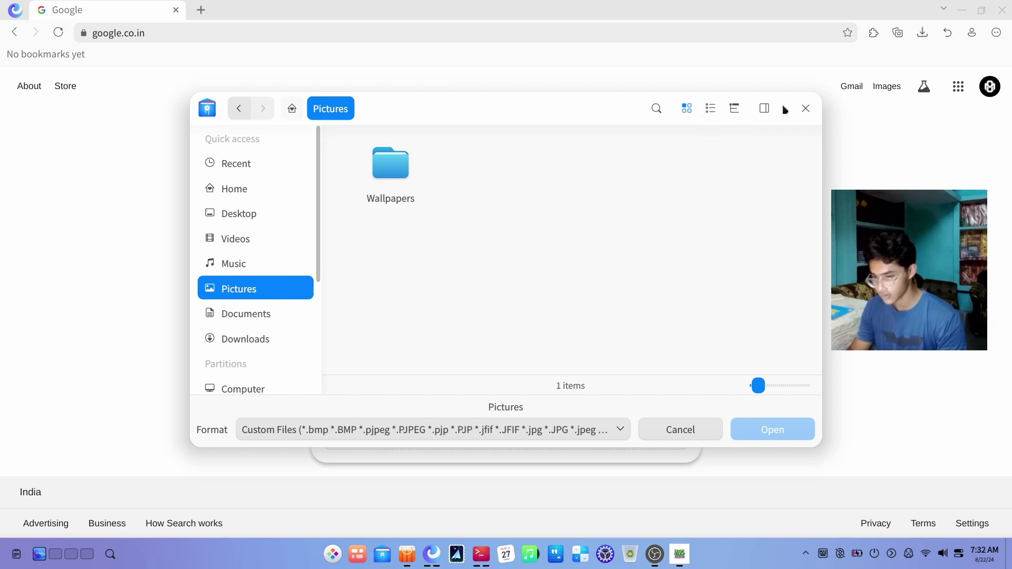
left_click(803, 110)
left_click(390, 563)
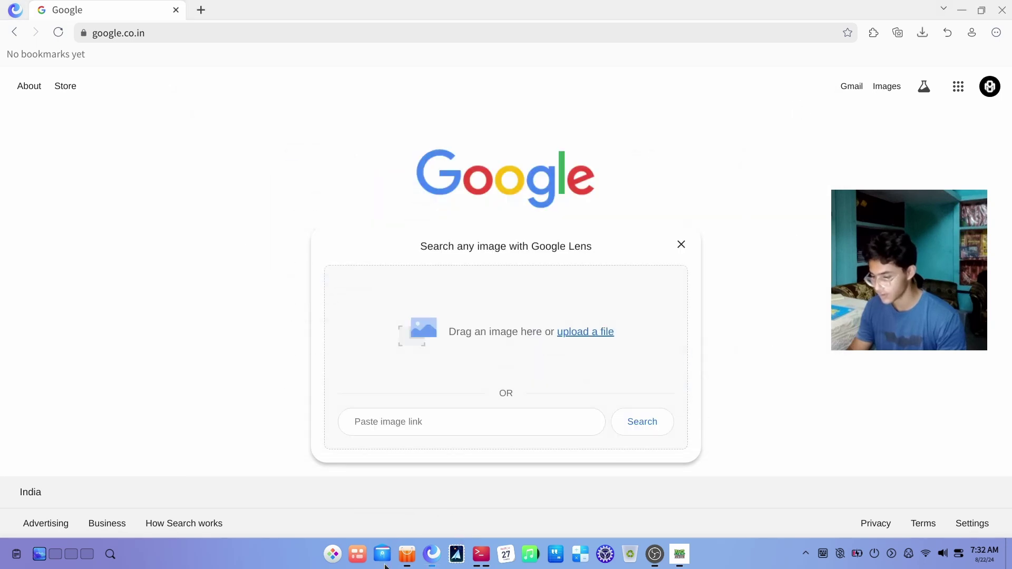
double_click(611, 148)
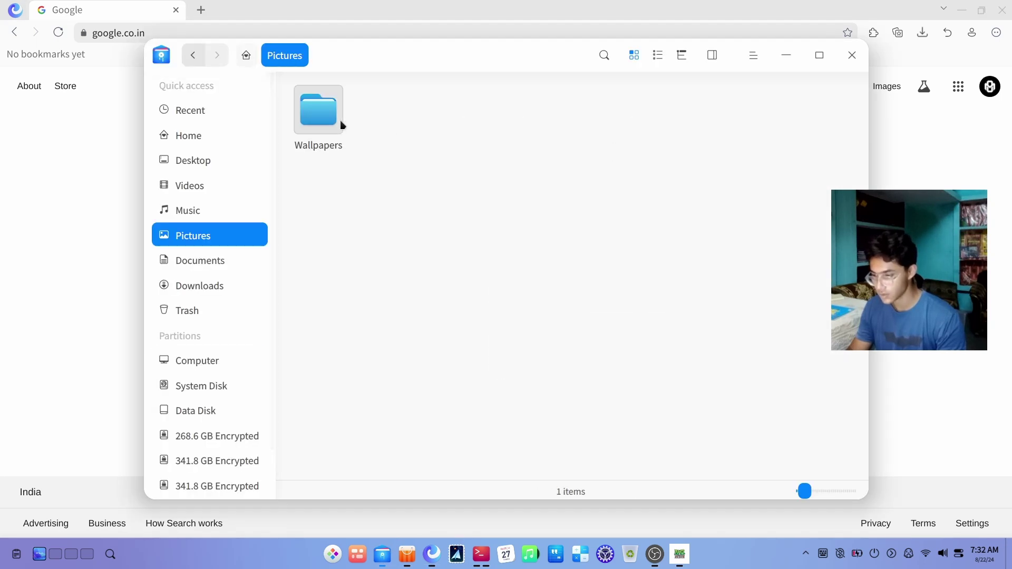
left_click(207, 206)
left_click(205, 138)
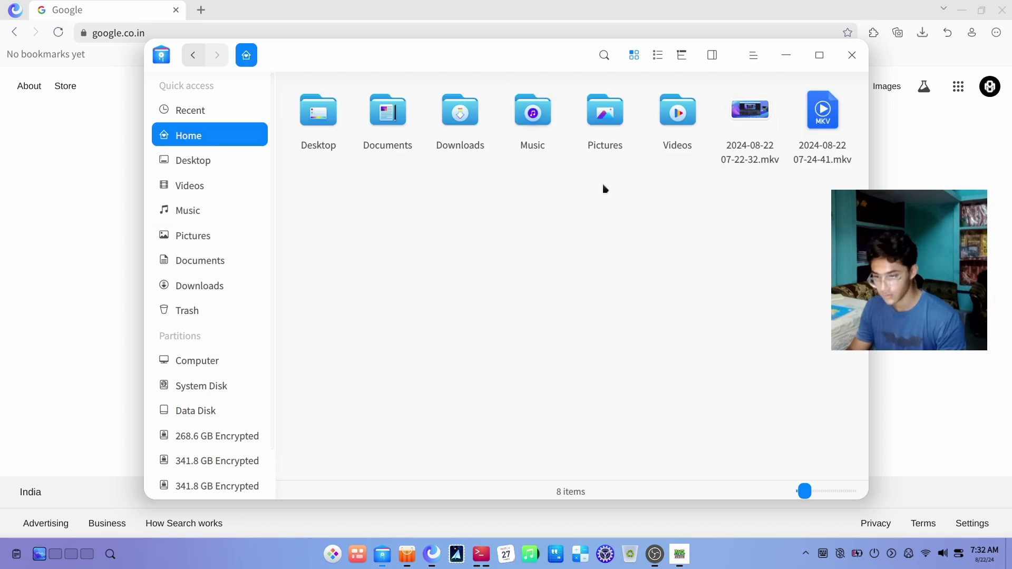
Step: Return to the game window to check the screenshot notification and the system tray, and minimize the game
left_click(680, 554)
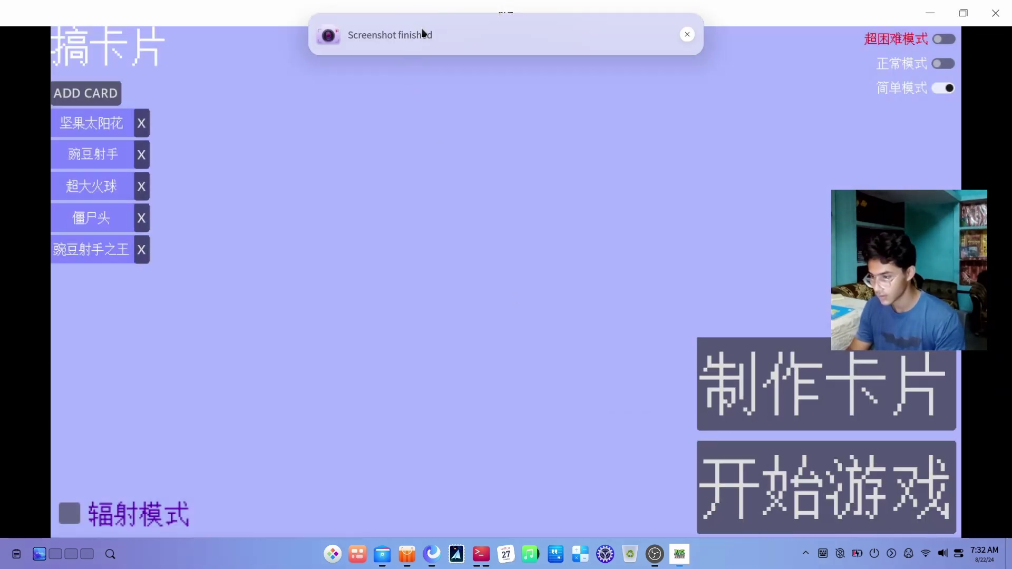
left_click(807, 555)
left_click(808, 555)
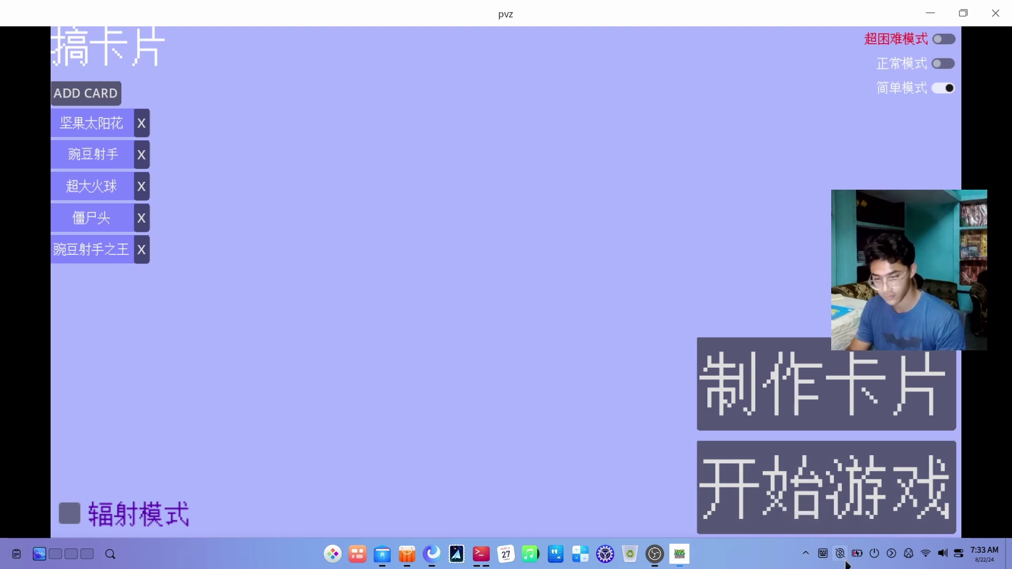
left_click(930, 12)
Step: Check the Recent, Downloads, Documents, Pictures, Music, Videos and Home locations in the File Manager for the screenshot
left_click(603, 55)
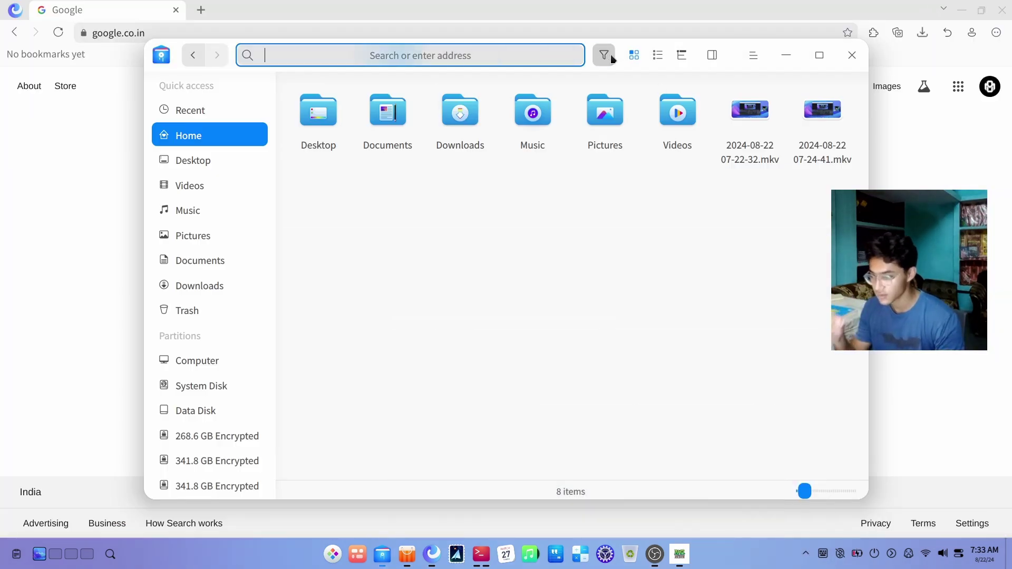
left_click(248, 115)
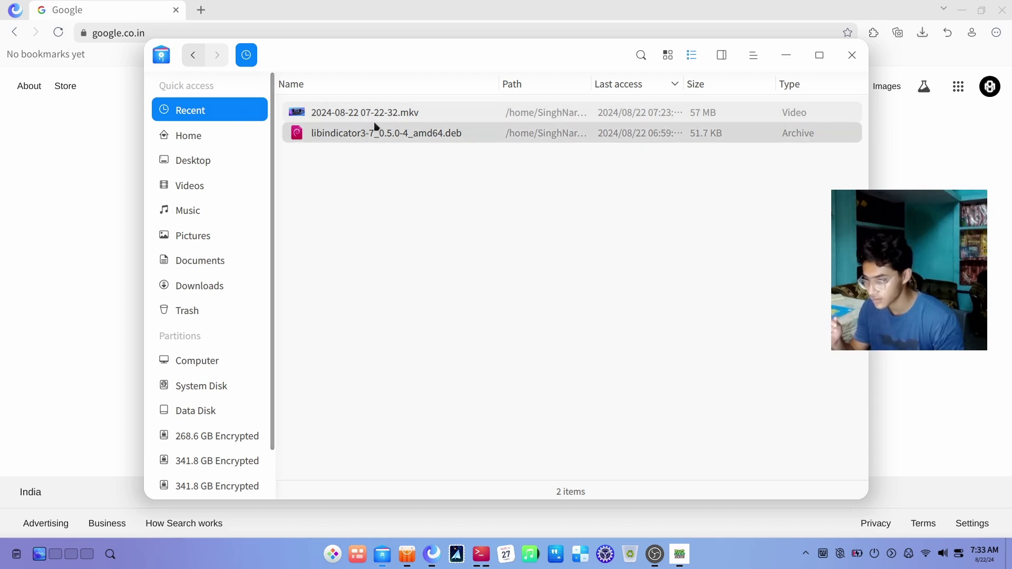
left_click(199, 285)
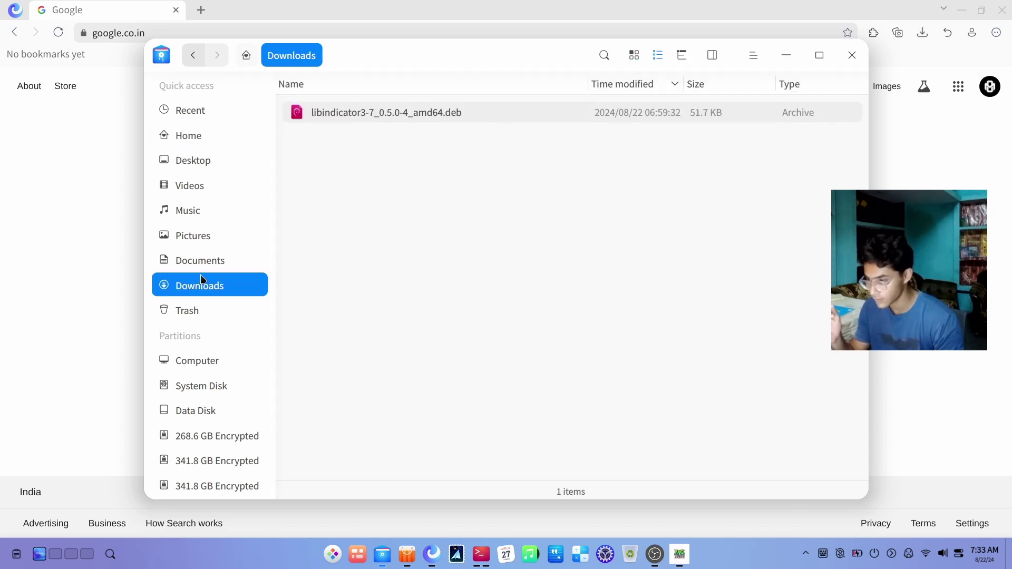
left_click(222, 260)
left_click(229, 237)
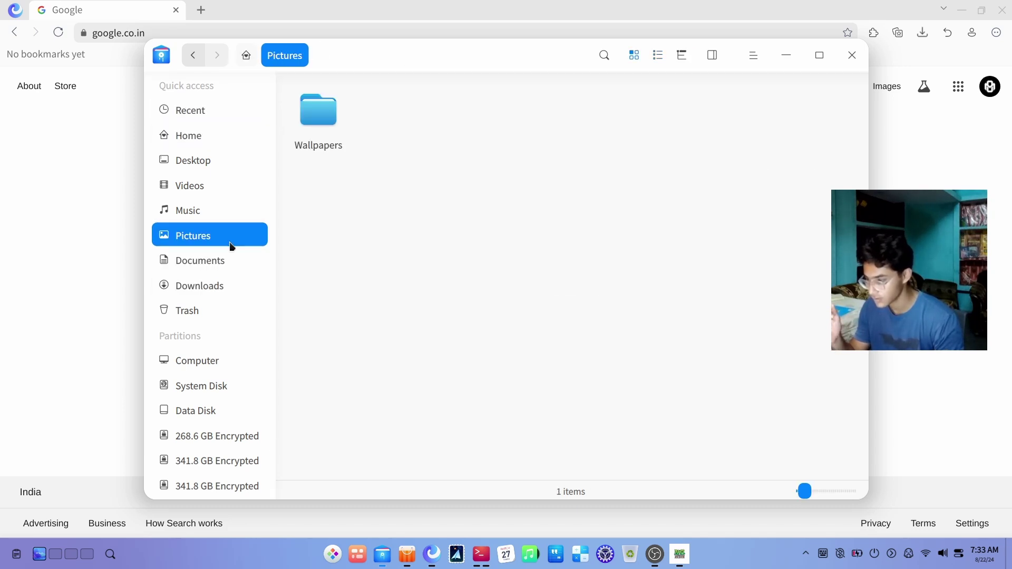
left_click(221, 211)
left_click(219, 186)
left_click(224, 140)
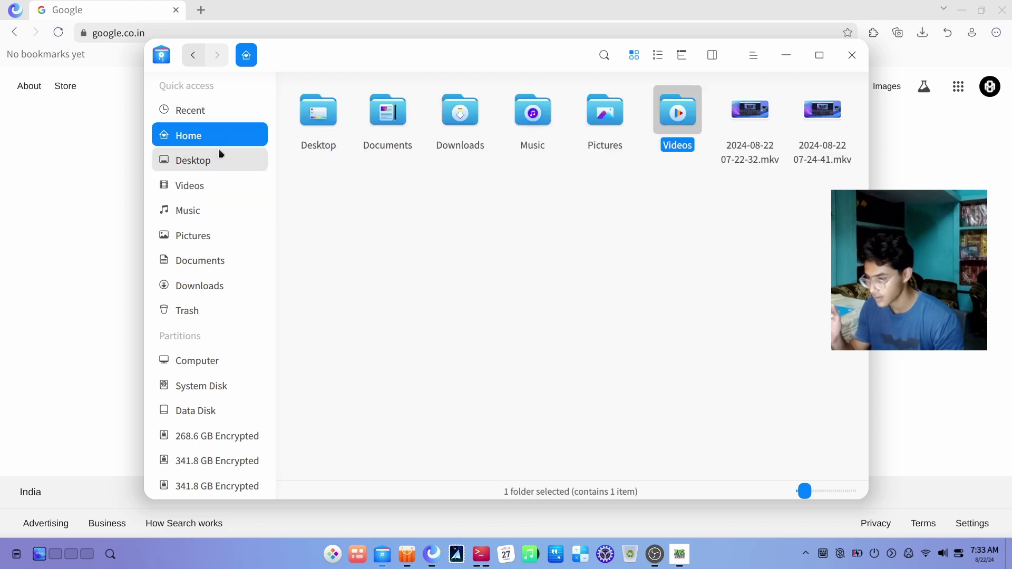
Step: Search the Home folder for .png and .jp image files, browse the matches and close the File Manager
left_click(604, 55)
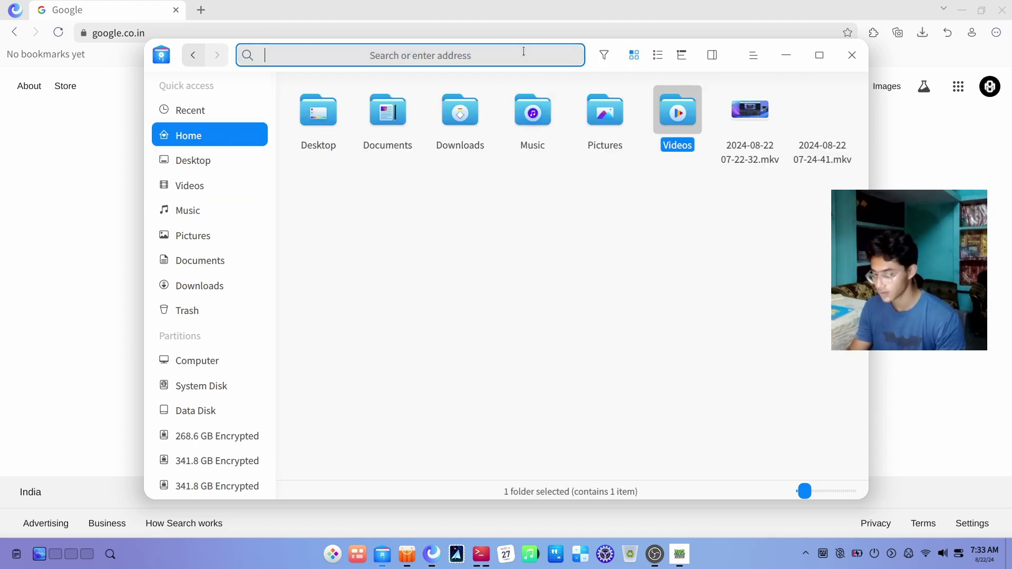
type(".pn")
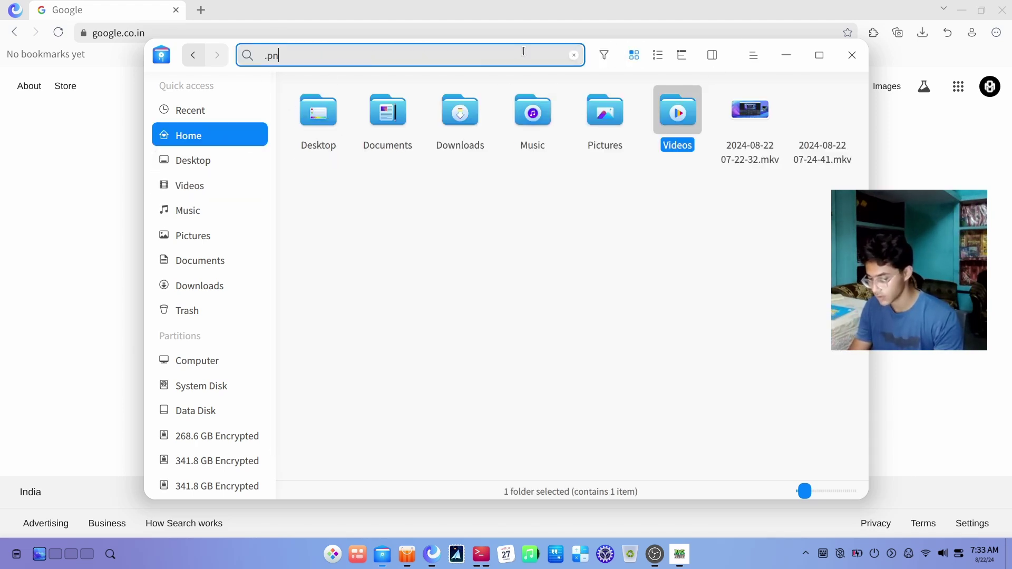
type("g")
key("BackSpace")
key("BackSpace")
key("BackSpace")
type("jp")
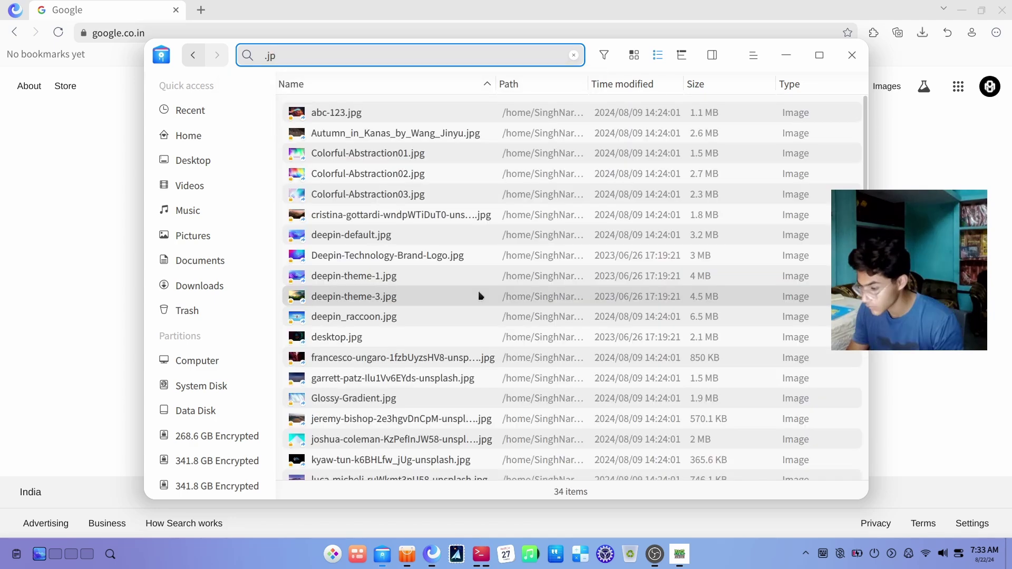
scroll(479, 291, "down", 5)
left_click(851, 55)
Step: Paste the copied game screenshot into Google Lens in the browser and translate its Chinese text into English
left_click(962, 10)
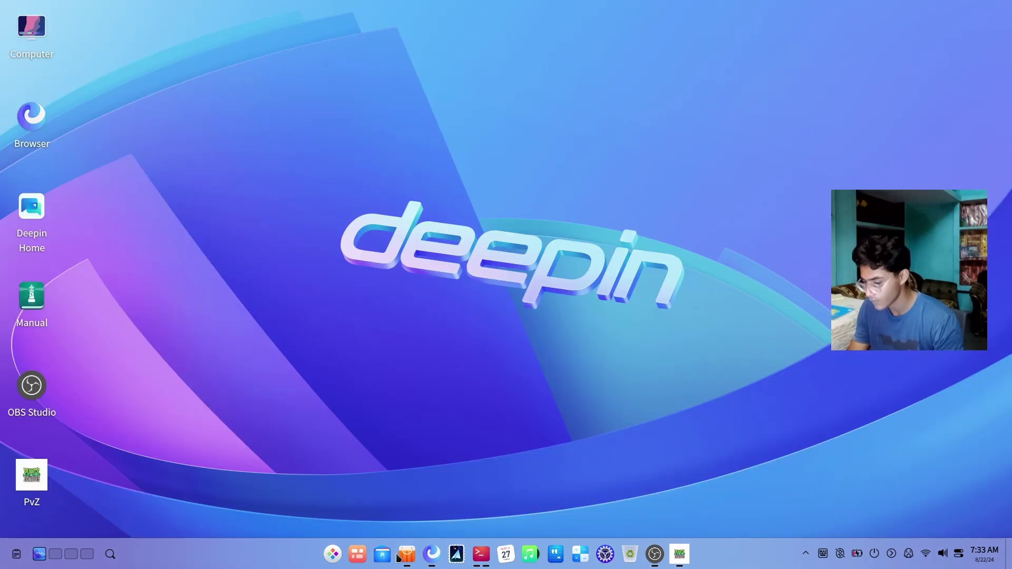
left_click(433, 555)
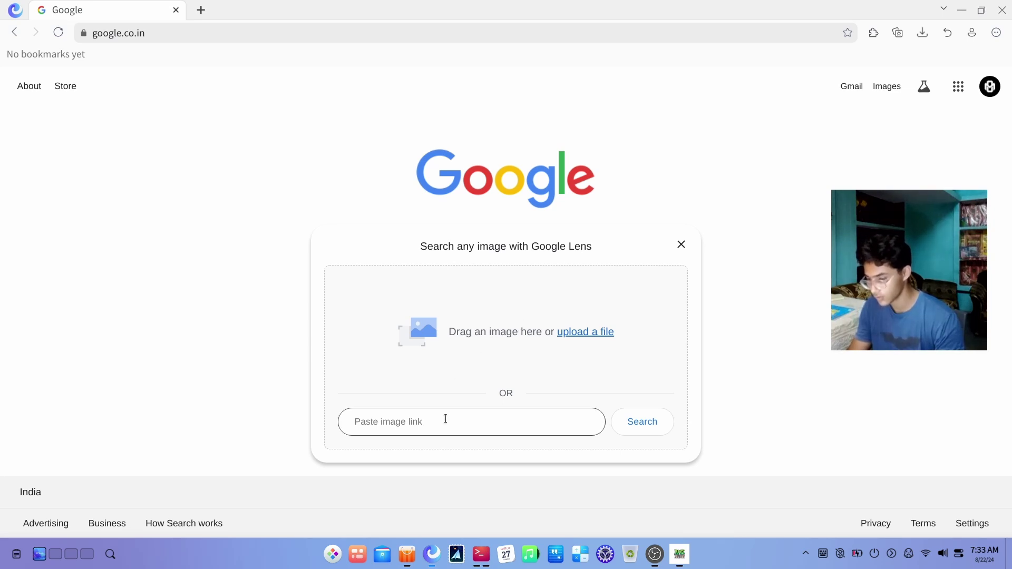
key("ctrl+v")
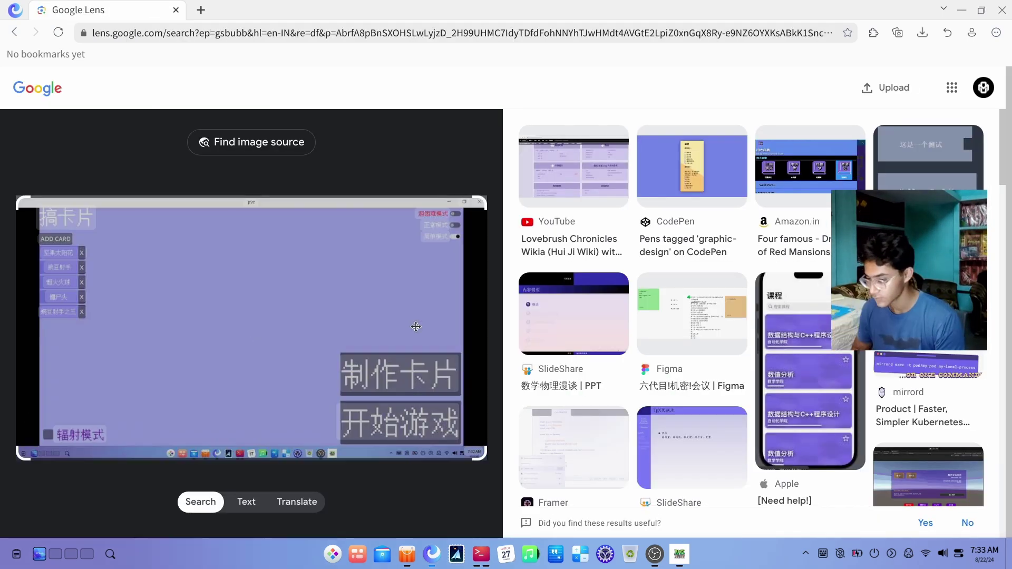
left_click(295, 501)
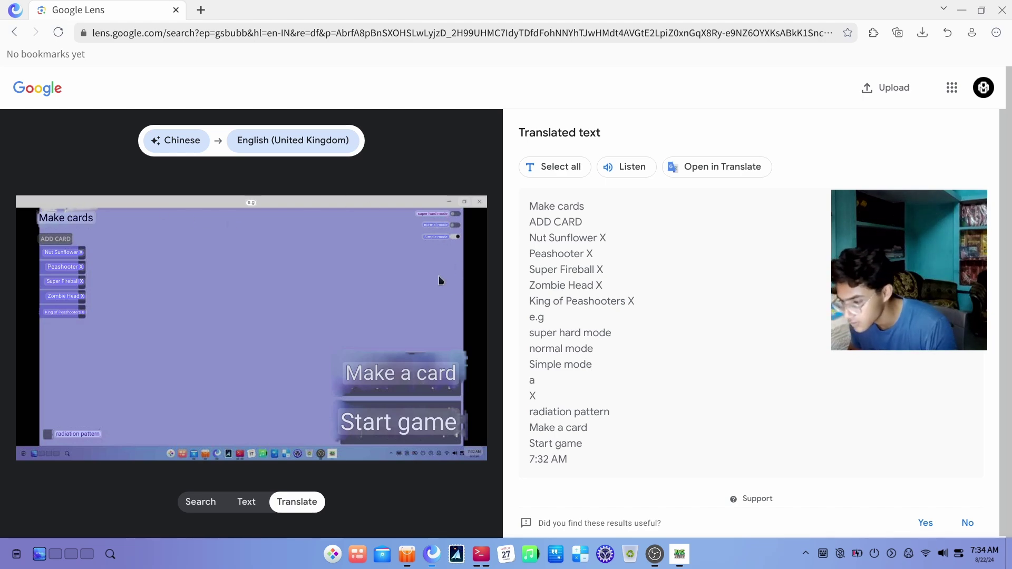
Step: Switch back to the Plants vs Zombies game to compare its start screen with the translation
left_click(680, 552)
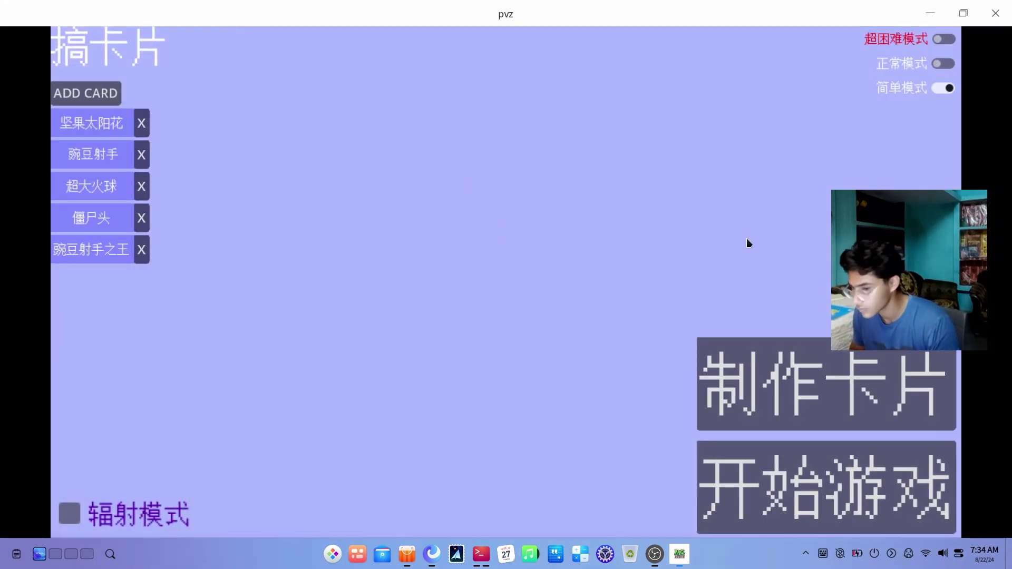
left_click(930, 14)
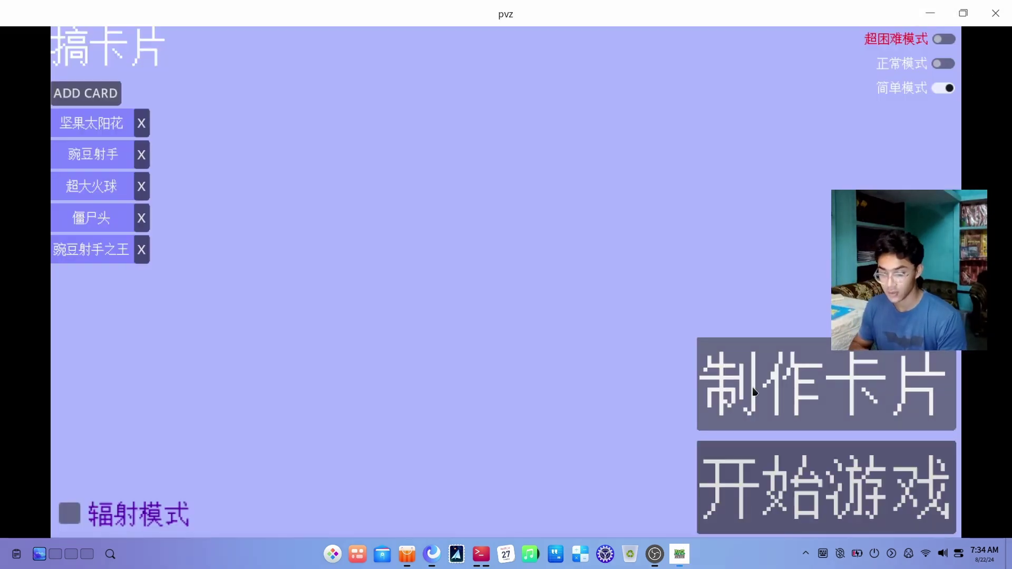
Step: Check the translated menu labels in the browser, return to Plants vs Zombies and start the game
left_click(428, 561)
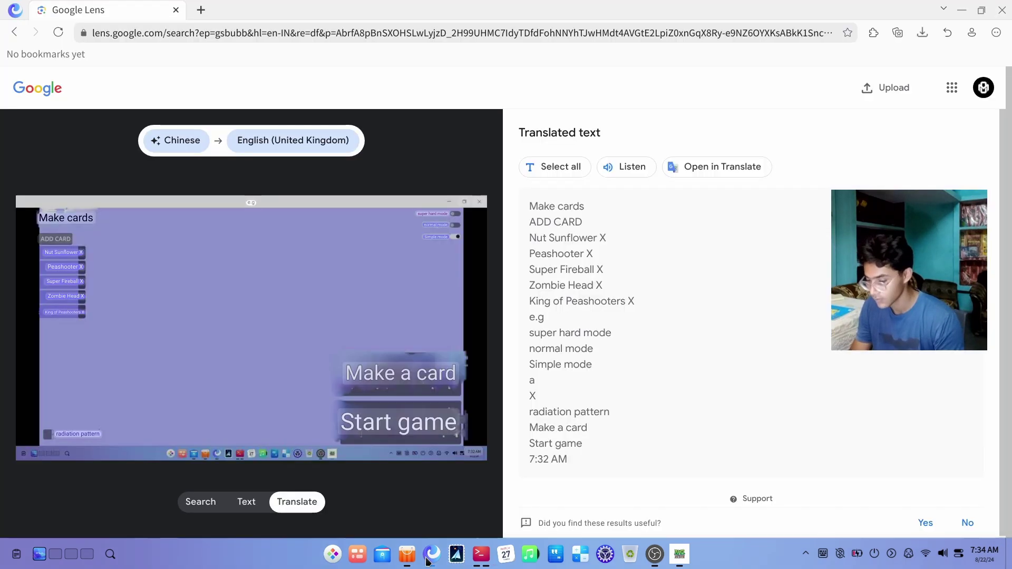
left_click(680, 554)
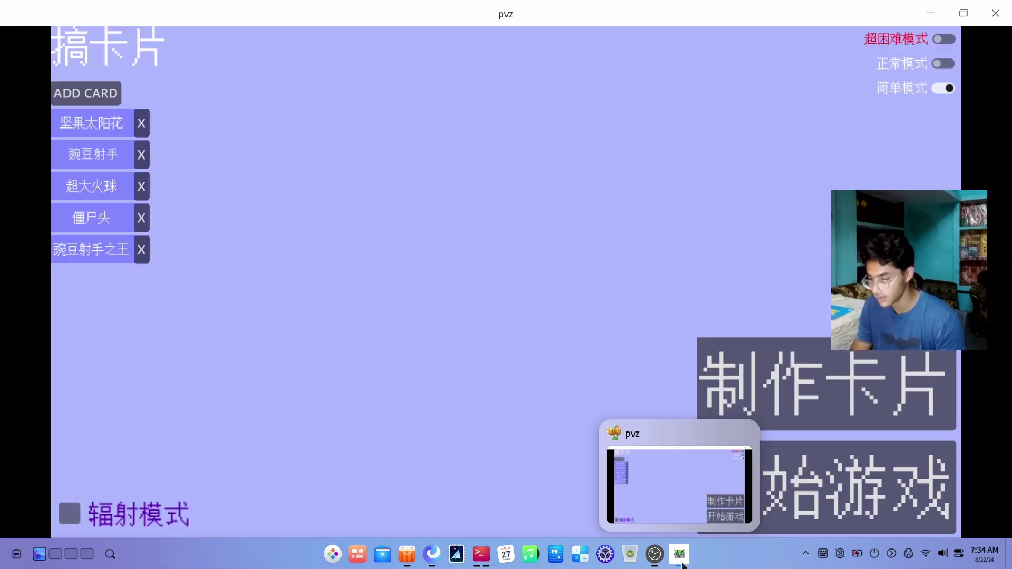
left_click(824, 481)
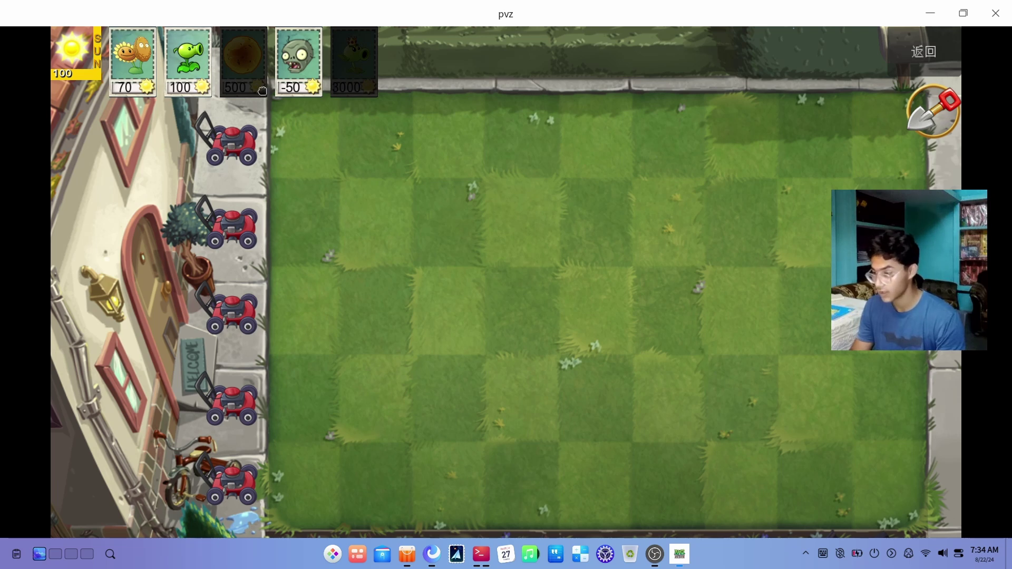
Step: Plant a Peashooter in the second lane's second column and play the Zombie Head card further along that lane
left_click(215, 72)
left_click(352, 190)
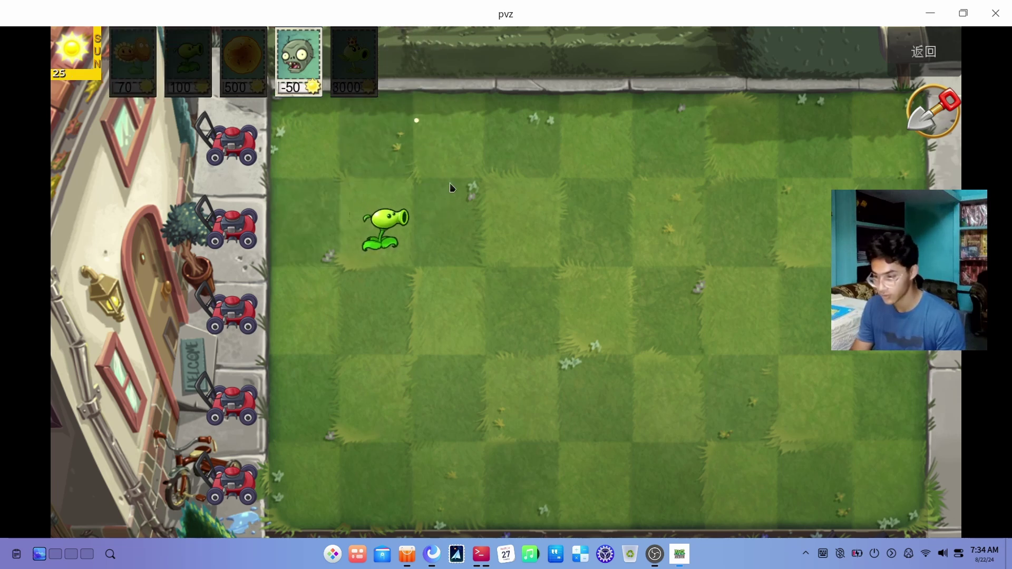
left_click(297, 61)
left_click(701, 191)
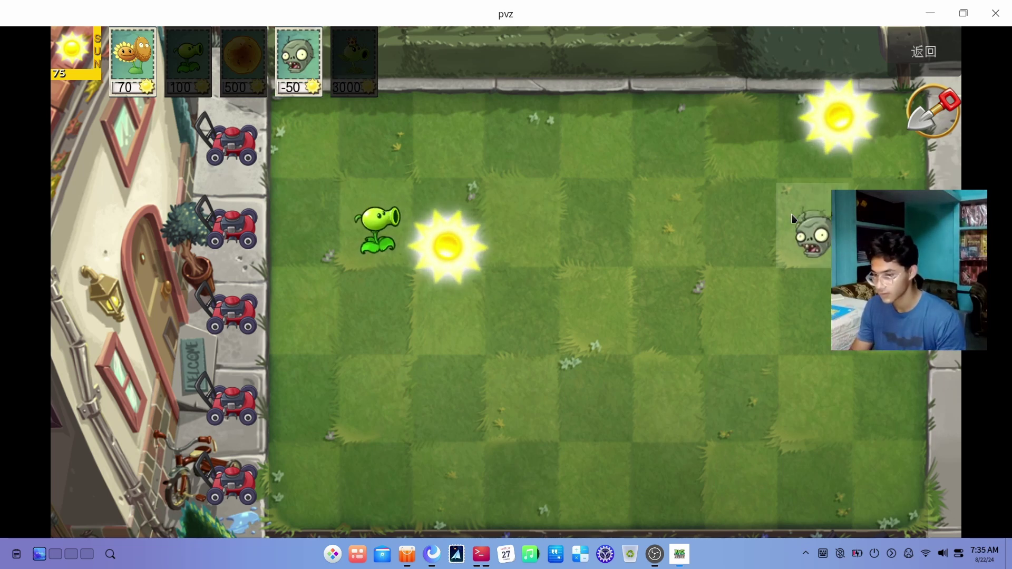
Step: Collect the fallen suns and stack a second Peashooter on the one in the second lane
left_click(447, 245)
left_click(187, 61)
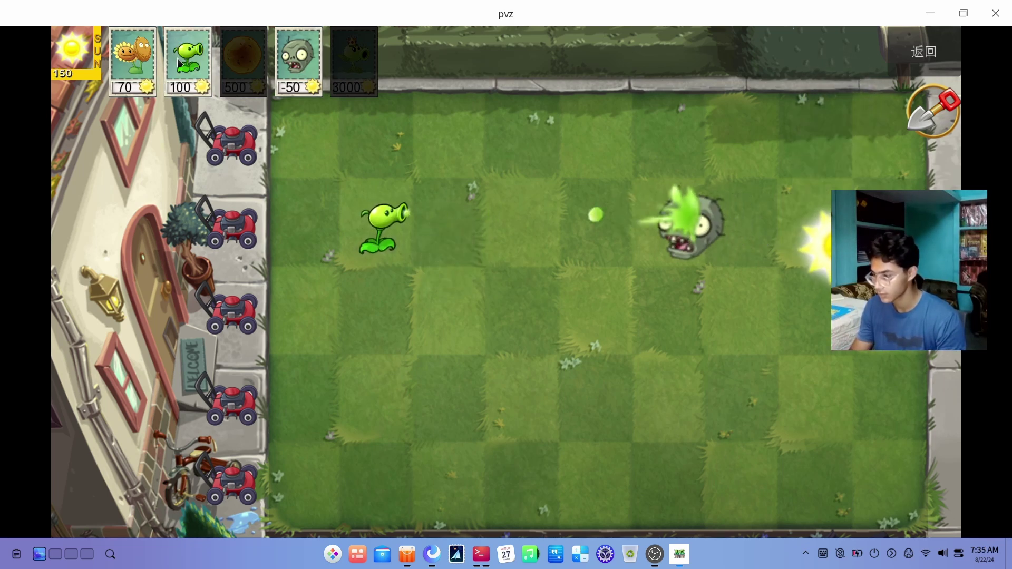
left_click(379, 224)
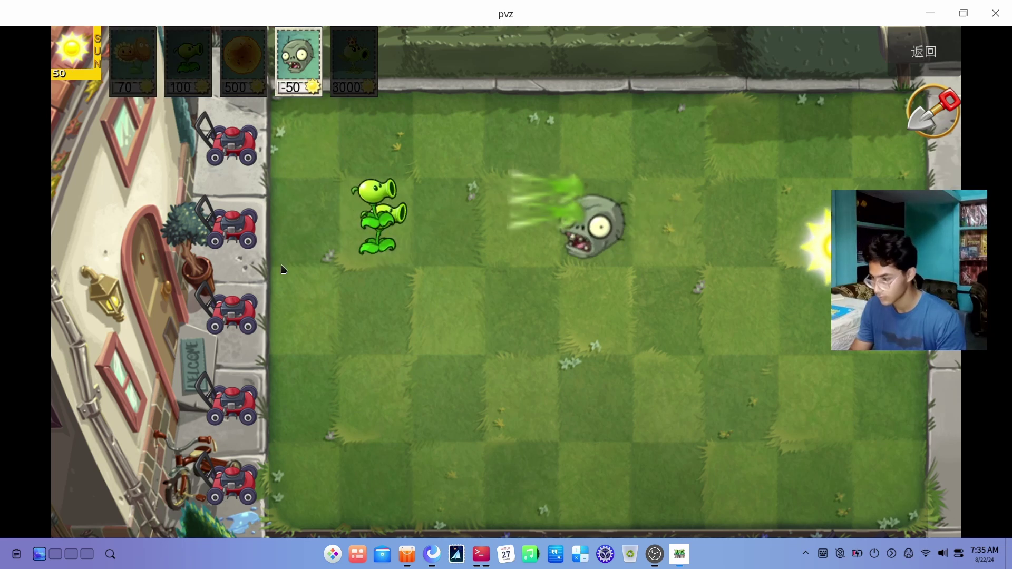
left_click(818, 242)
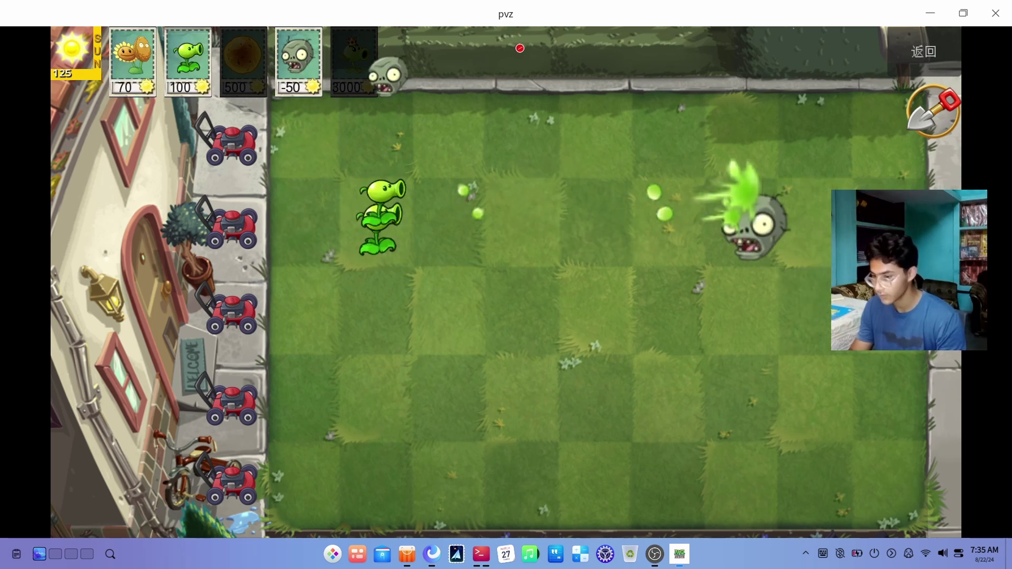
left_click(665, 142)
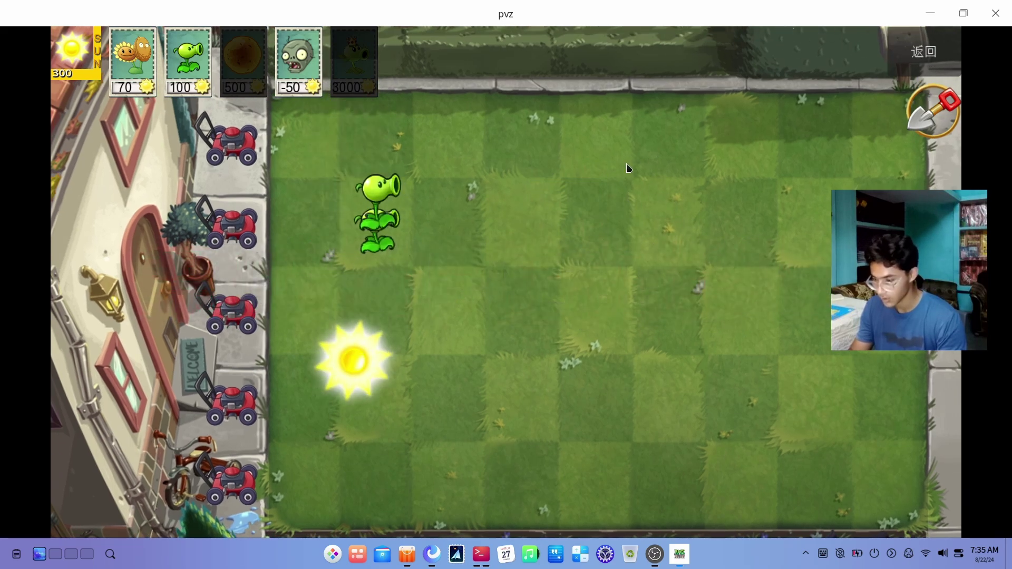
Step: Plant Peashooters in the second column of the third and fourth lanes, stacking a second one in the fourth lane
left_click(187, 60)
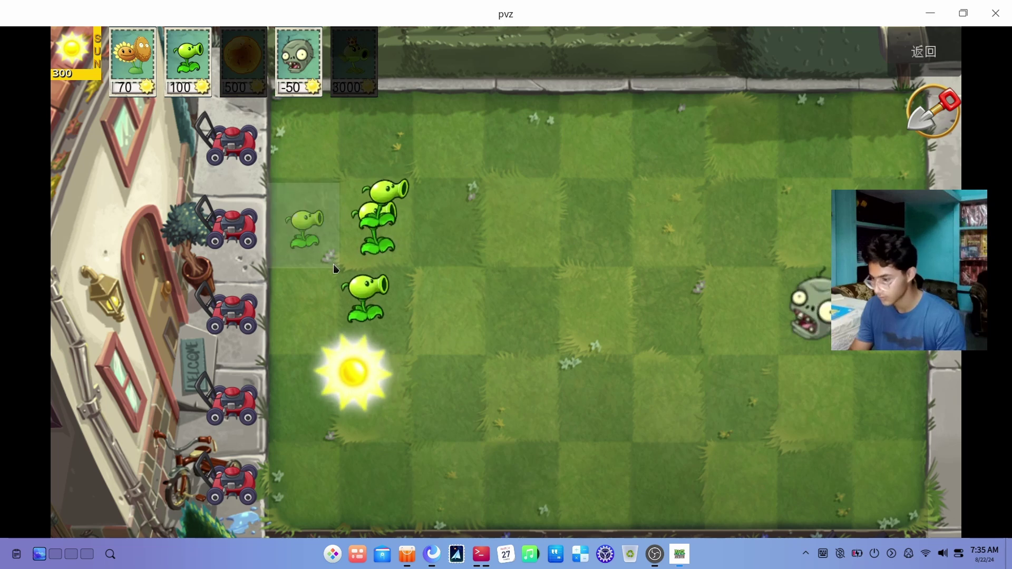
left_click(383, 311)
left_click(182, 67)
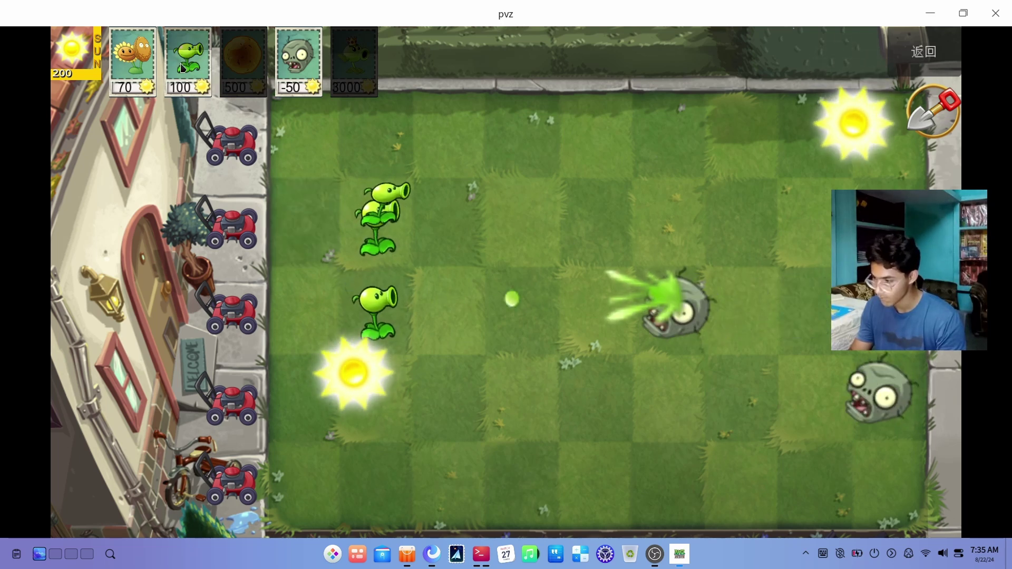
left_click(352, 373)
left_click(379, 398)
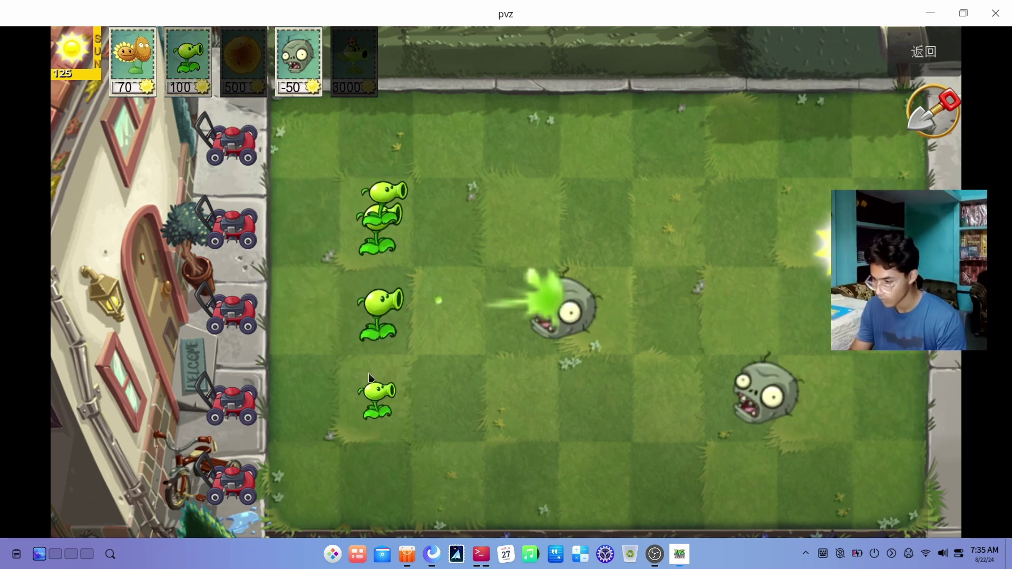
left_click(207, 84)
left_click(383, 365)
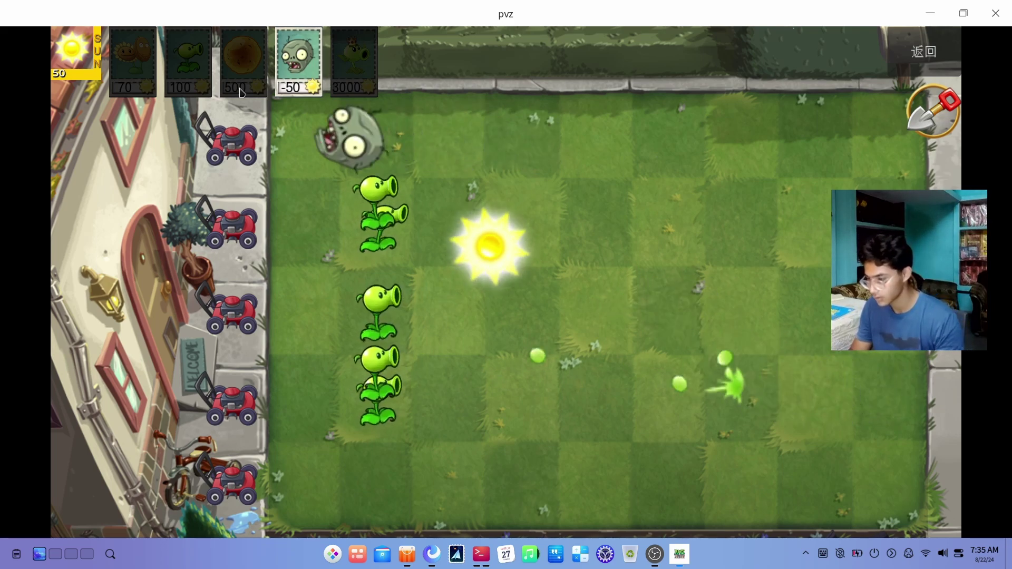
Step: Plant a Peashooter in the second column of the fifth lane and close the game
left_click(482, 242)
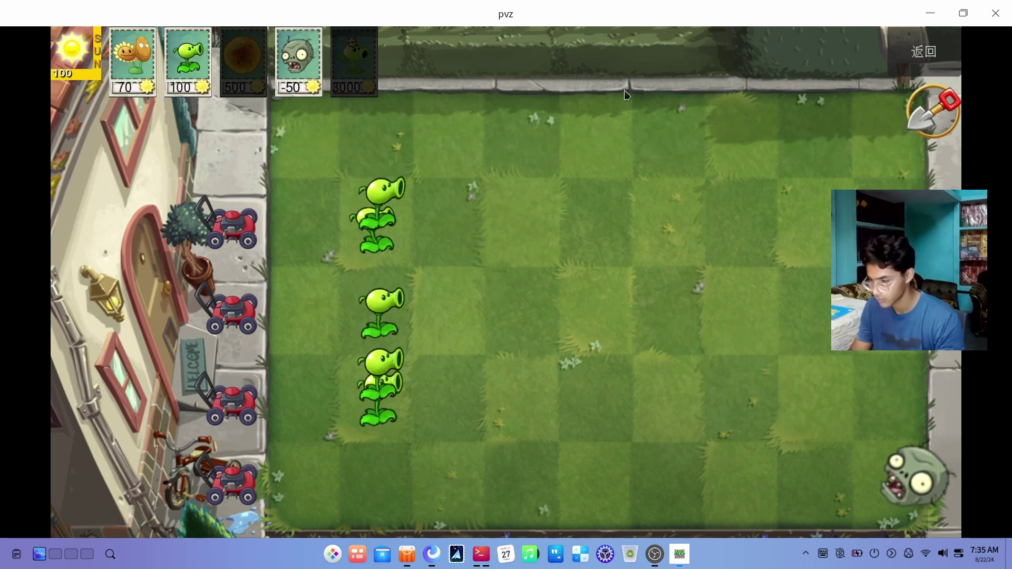
left_click(187, 61)
left_click(390, 483)
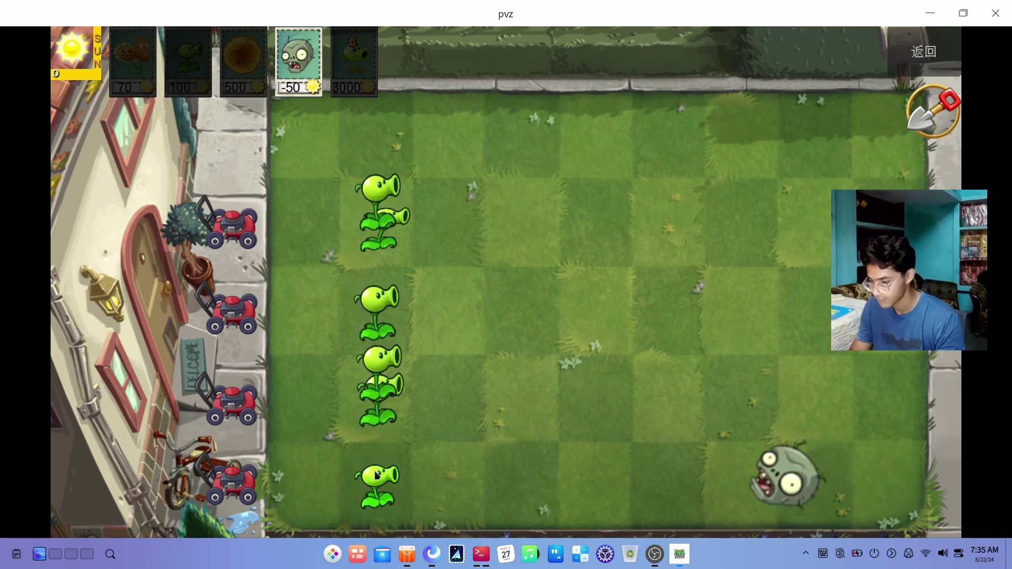
left_click(1008, 8)
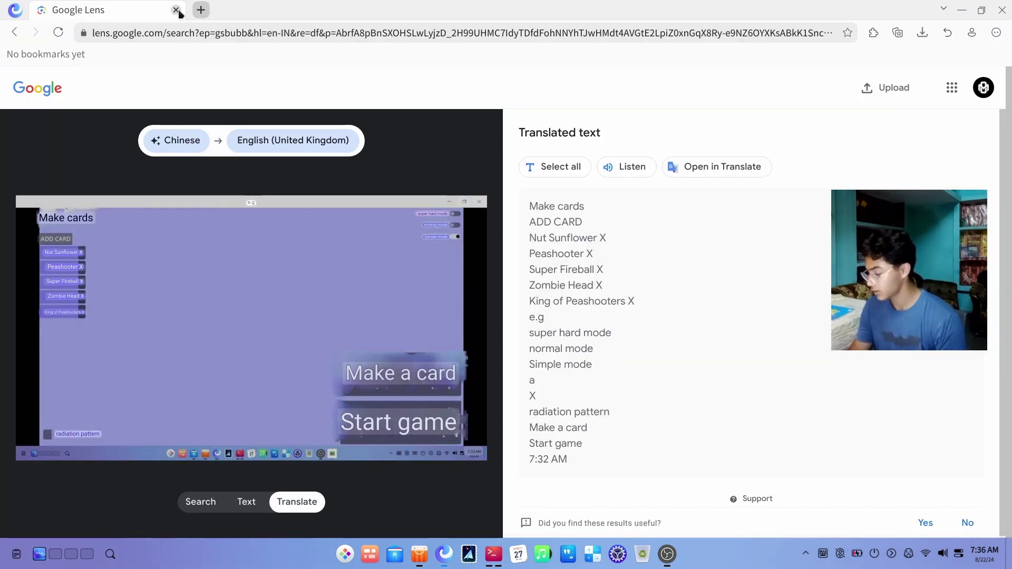
Step: Replace the Google Lens page with a new tab and examine the running processes in the browser's Task Manager
key("ctrl+t")
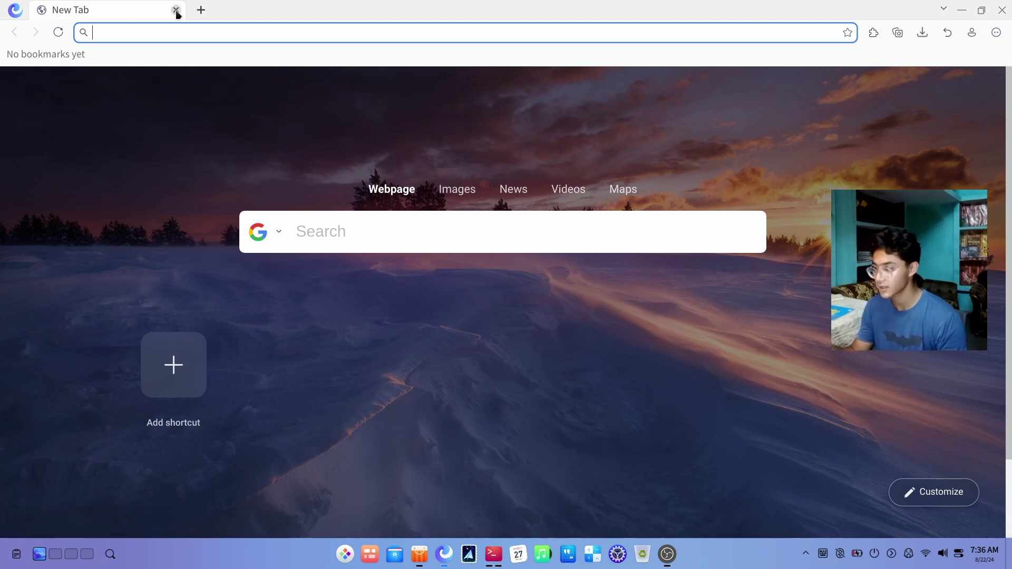
double_click(17, 9)
left_click(18, 11)
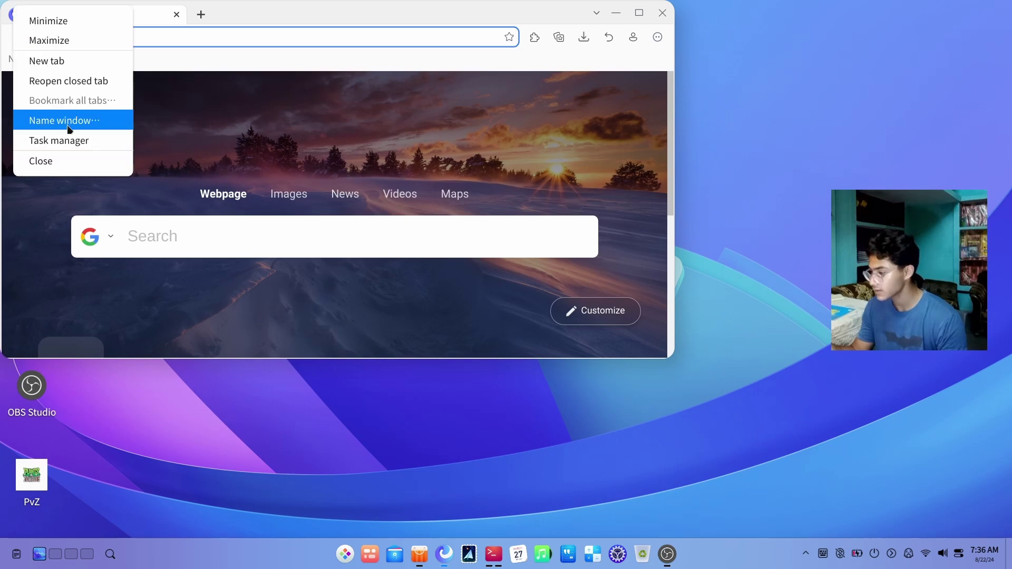
left_click(68, 139)
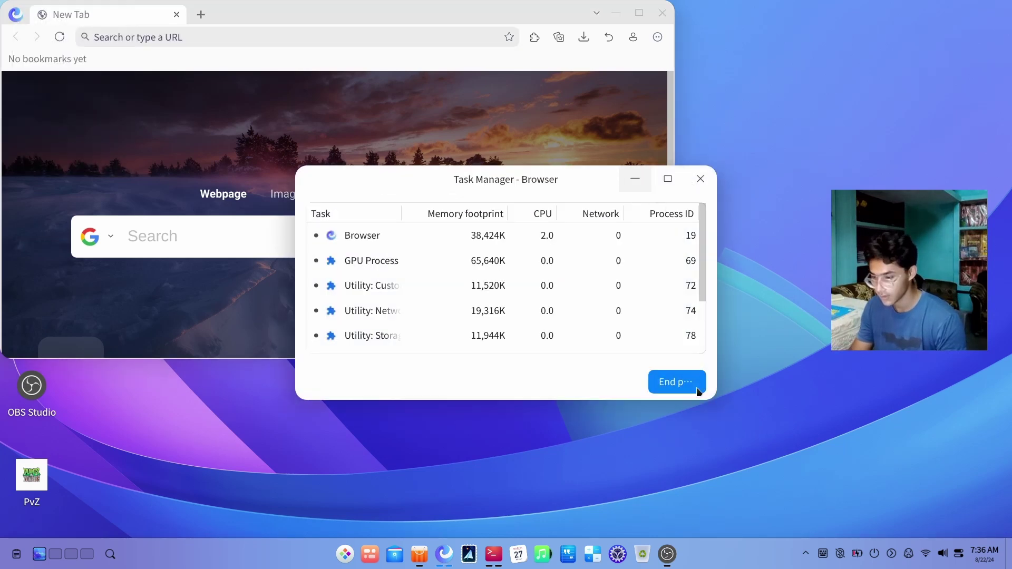
left_click_drag(715, 402, 860, 486)
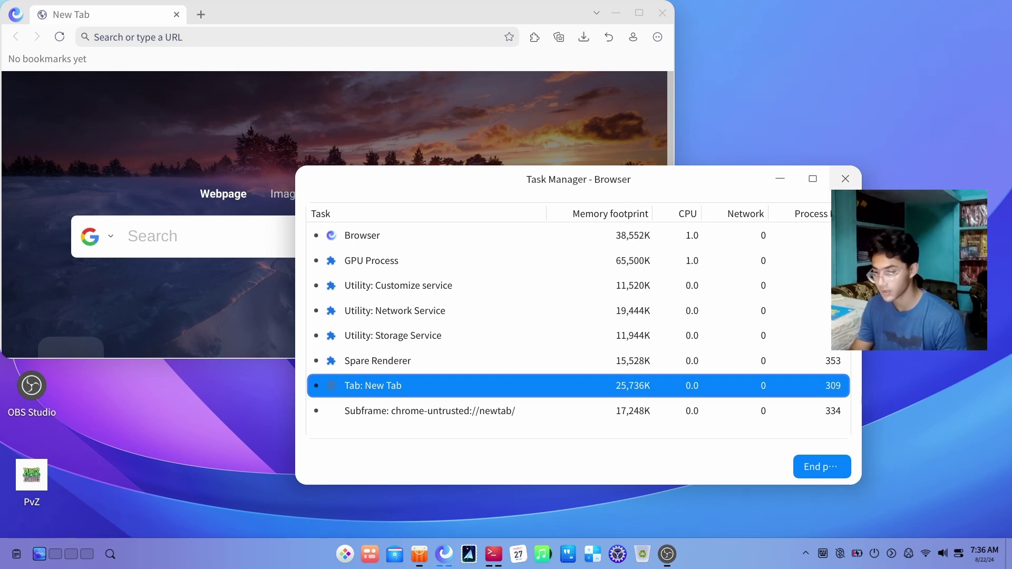
key("Escape")
Step: Maximize the browser window and open its settings page
left_click_drag(443, 15, 542, 5)
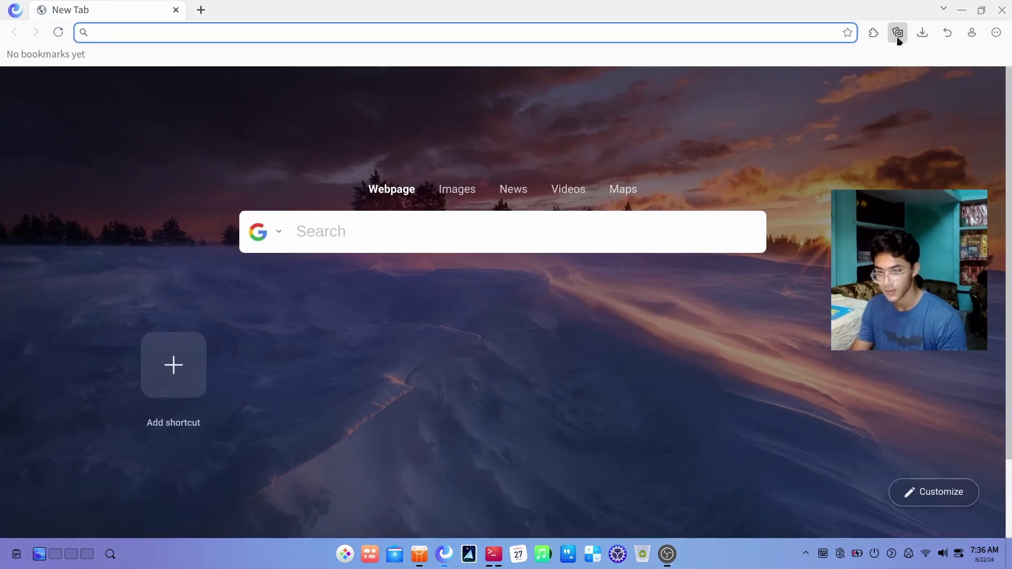
left_click(995, 33)
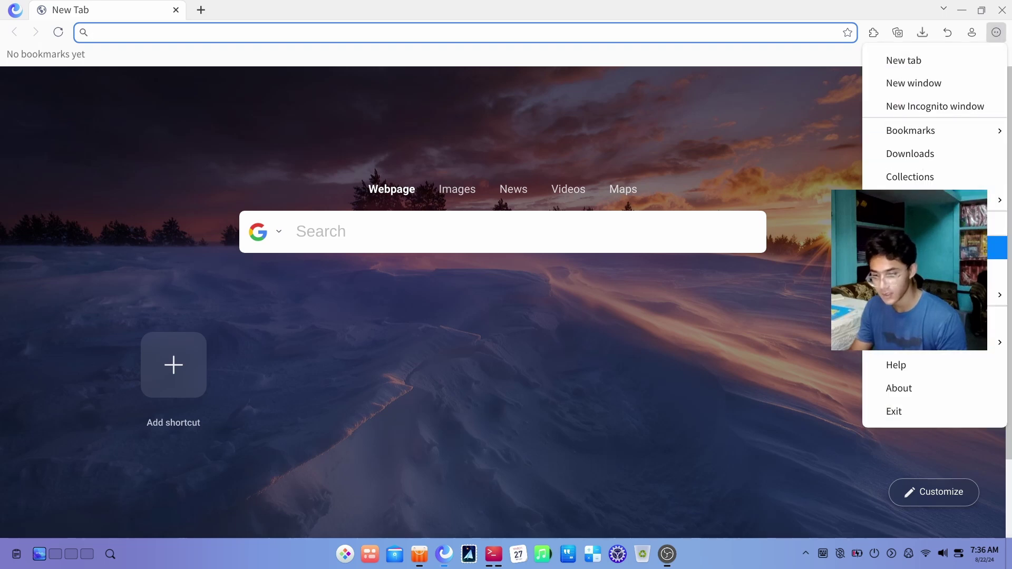
left_click(922, 318)
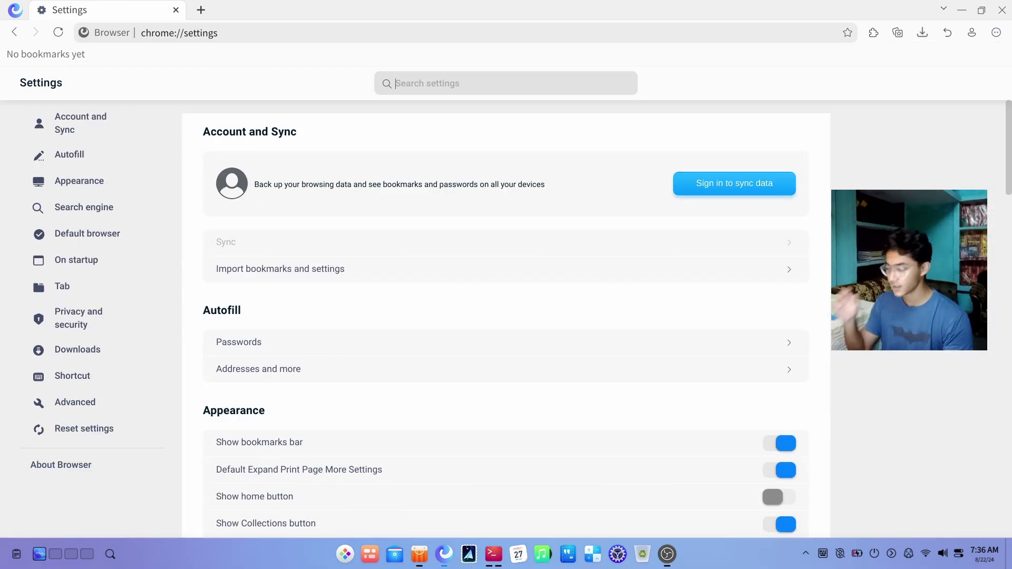
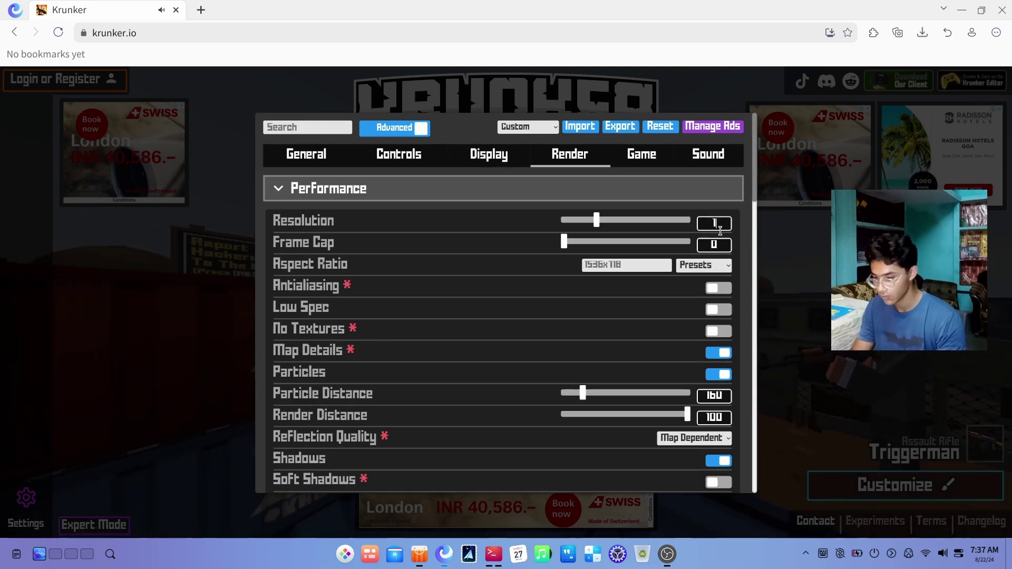
Step: Set the Resolution to 1 in Krunker's Render performance settings and close the settings
type("1")
left_click(804, 219)
left_click(804, 219)
key("Escape")
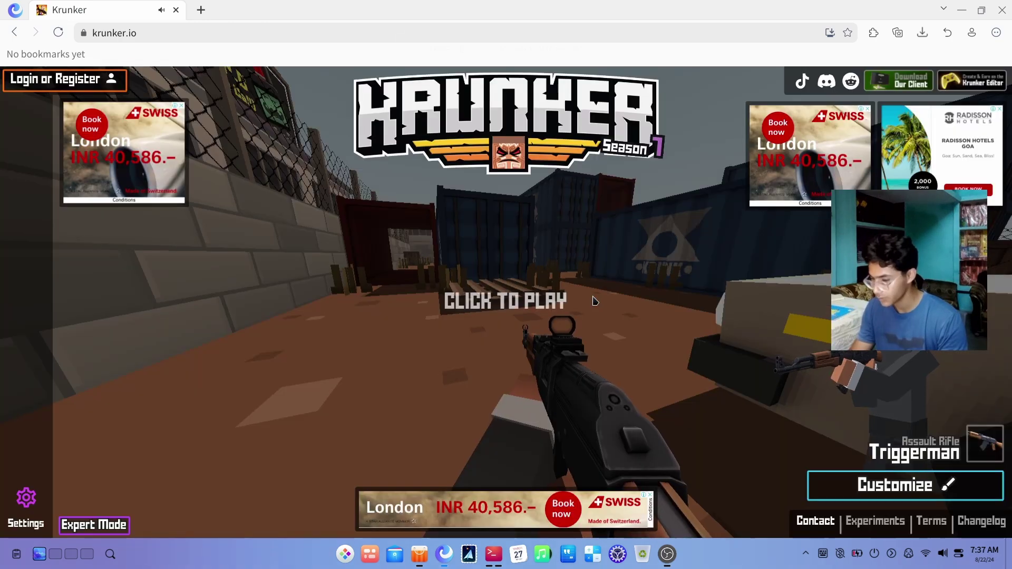
Step: Enable Show FPS in Krunker's Display settings and enter the match
left_click(23, 512)
scroll(386, 327, "up", 6)
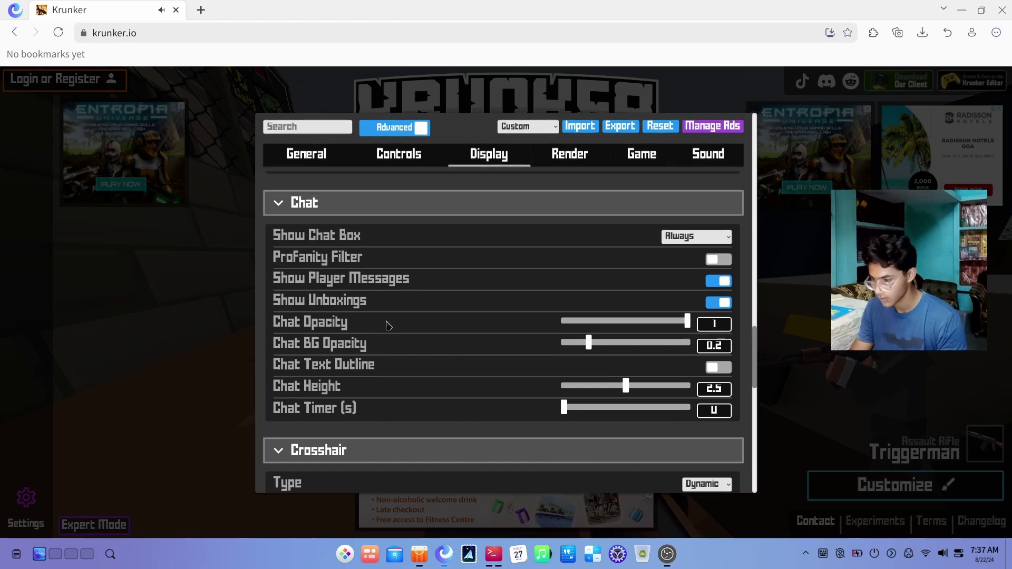
scroll(382, 259, "up", 5)
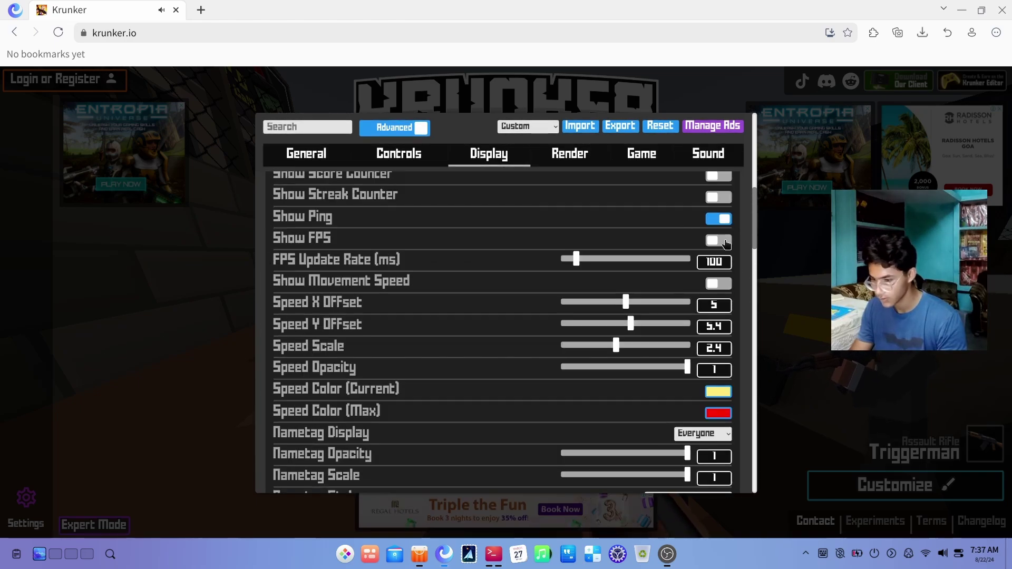
left_click(718, 240)
left_click(780, 263)
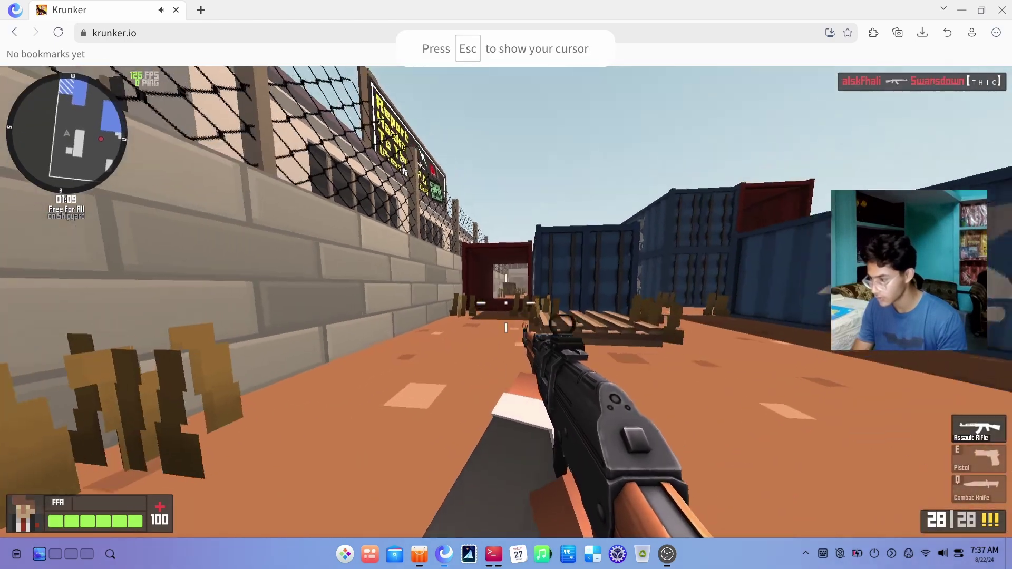
Step: Advance past the parked vehicle and between the containers on Shipyard, shooting opponents with the assault rifle
key("w")
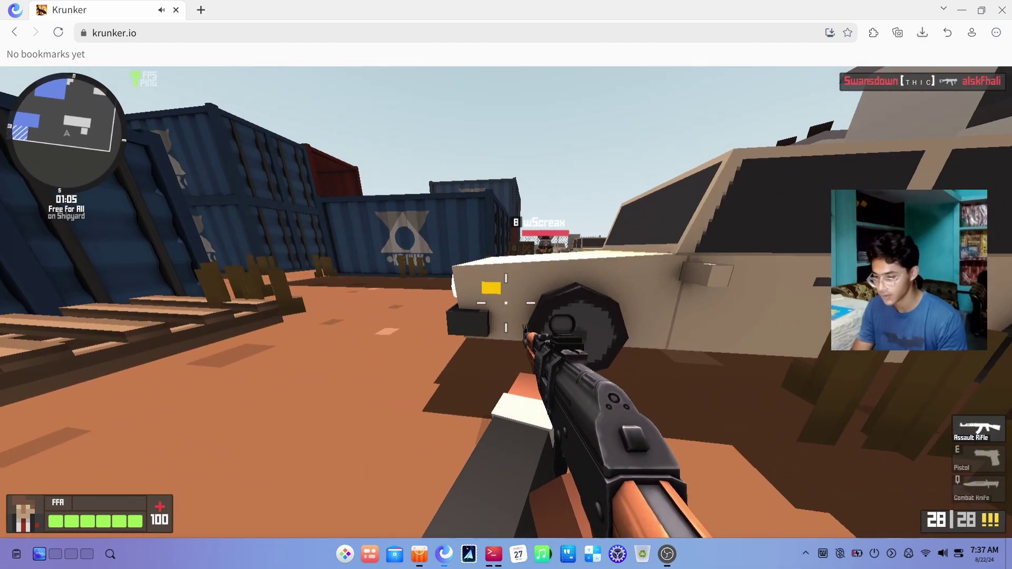
left_click(506, 302)
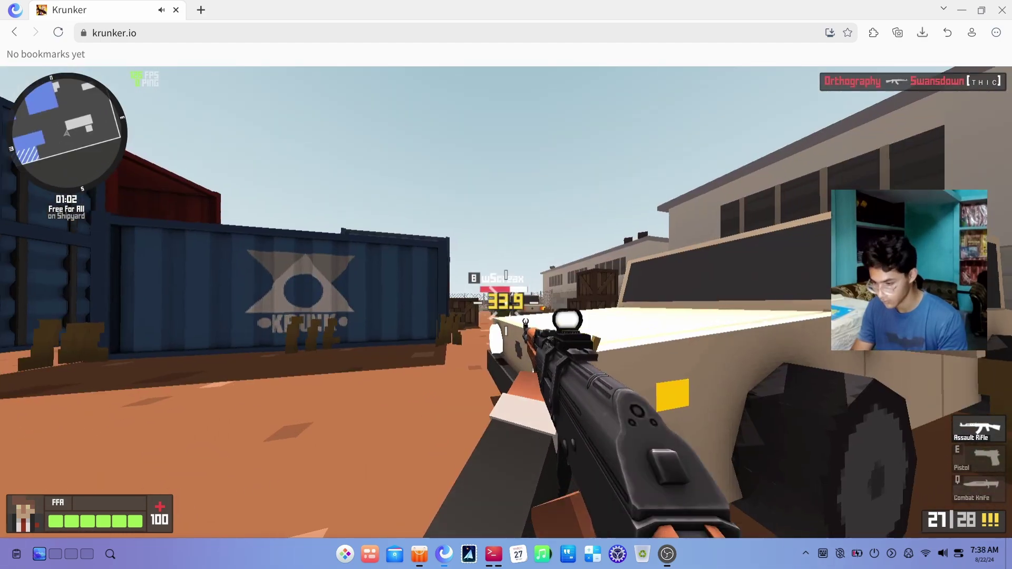
left_click(506, 303)
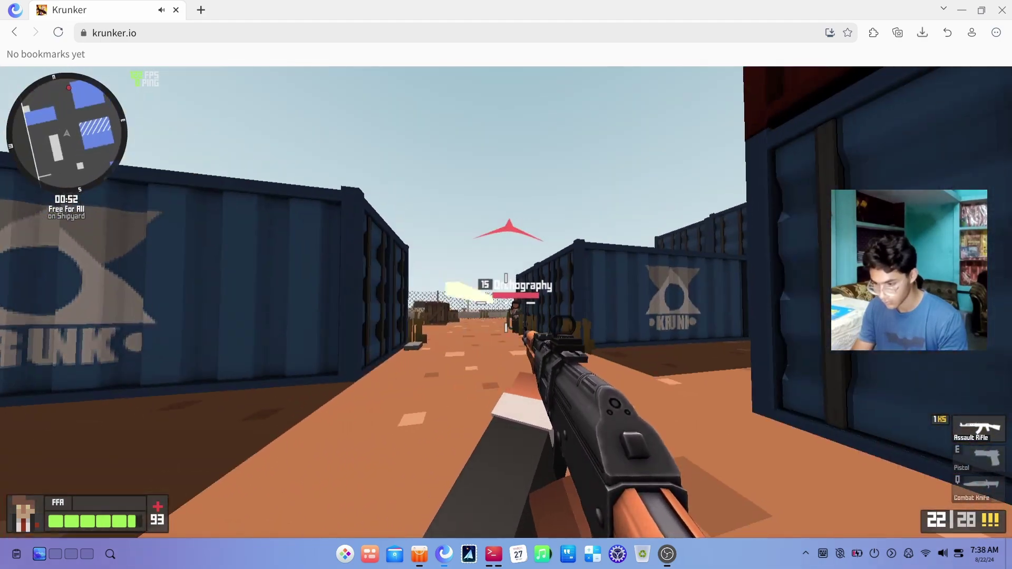
left_click(506, 302)
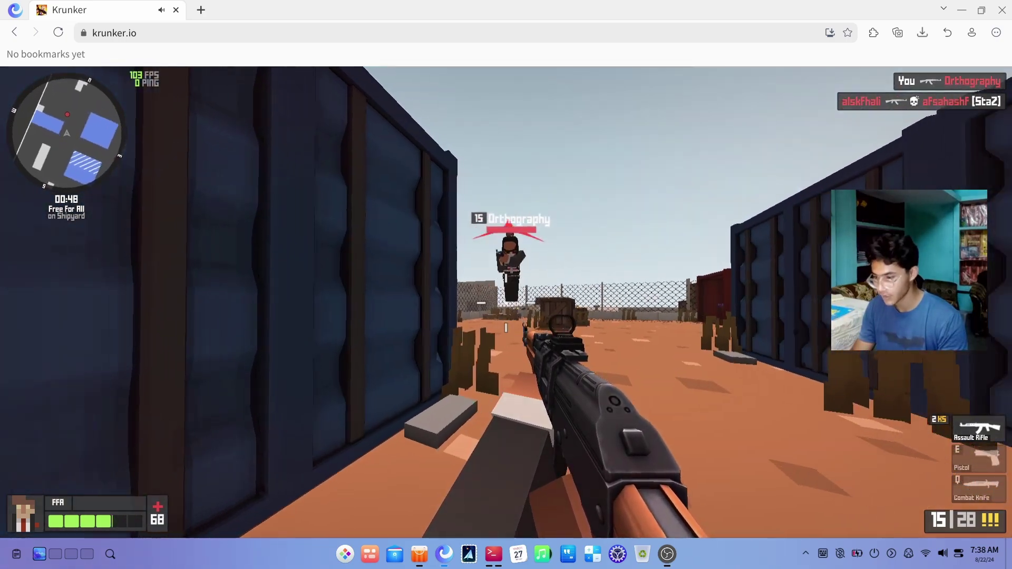
left_click(506, 302)
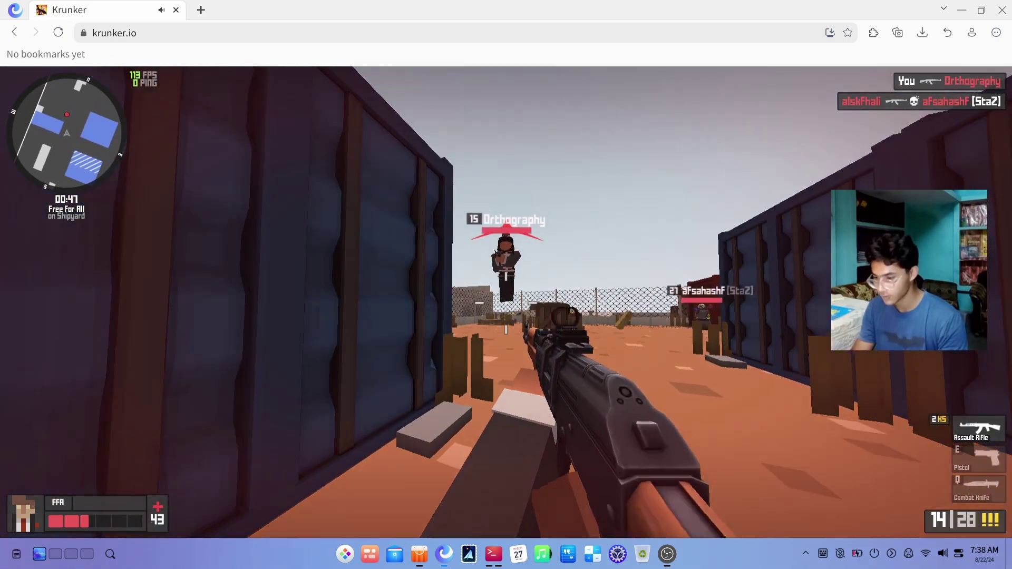
left_click(506, 303)
left_click(506, 303)
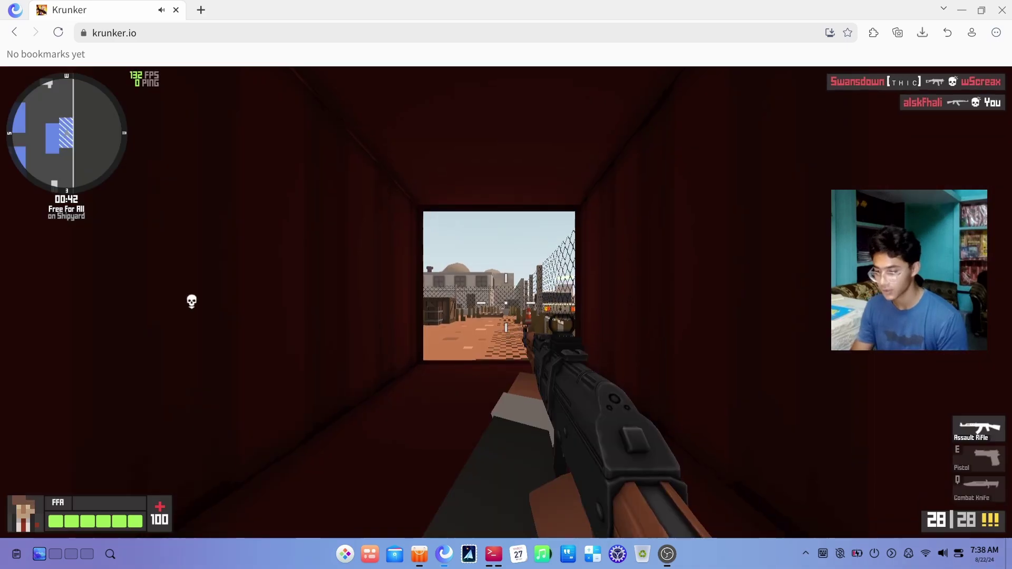
Step: Leave the red container and shoot opponents along the container lanes toward the wooden crates
key("w")
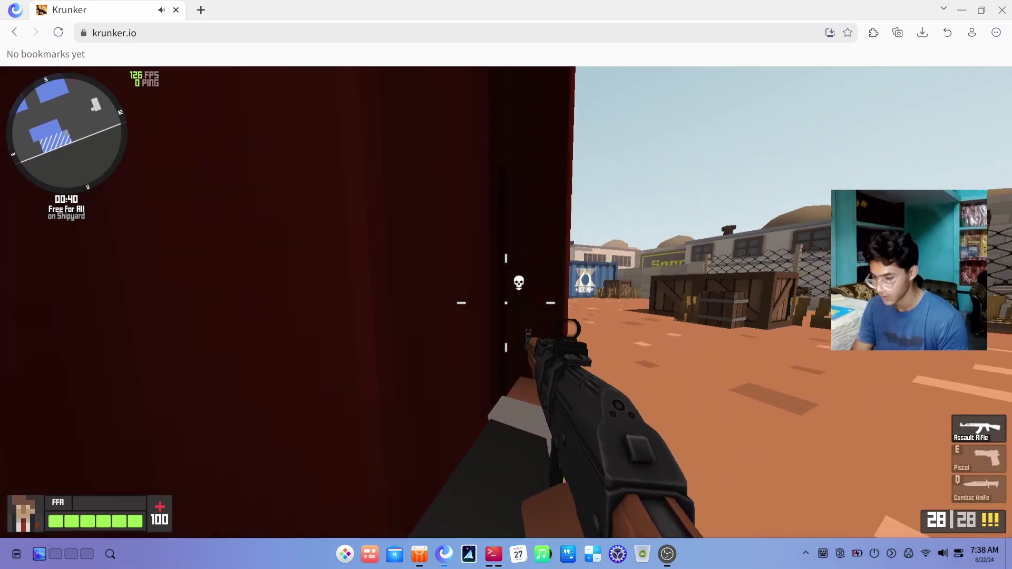
key("w")
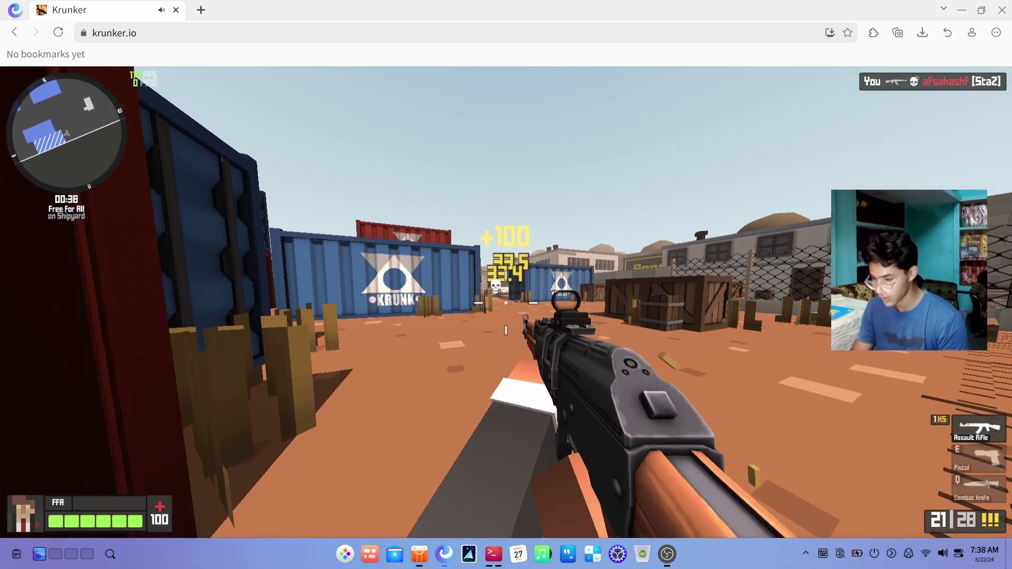
key("w")
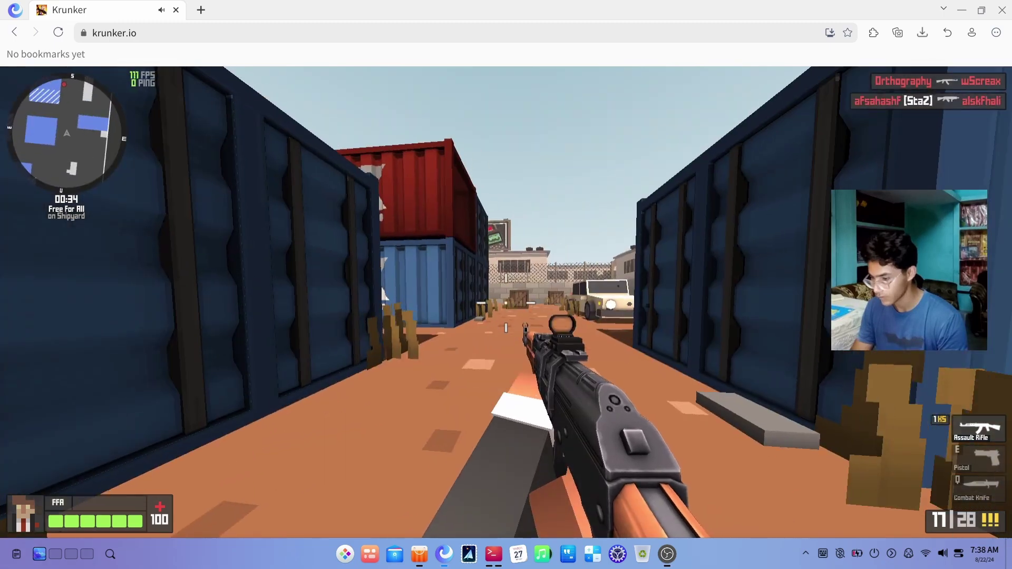
key("w")
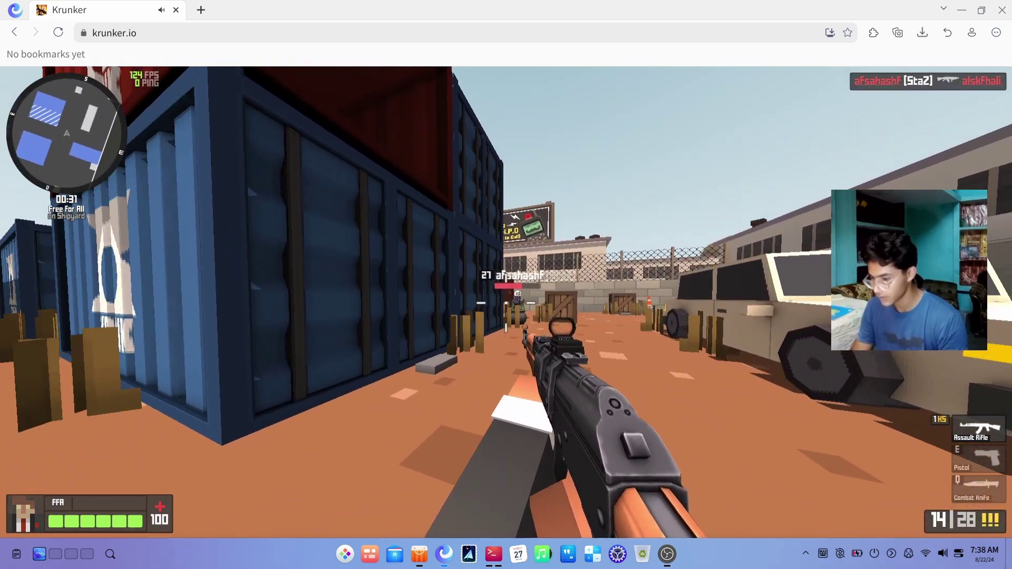
left_click(506, 303)
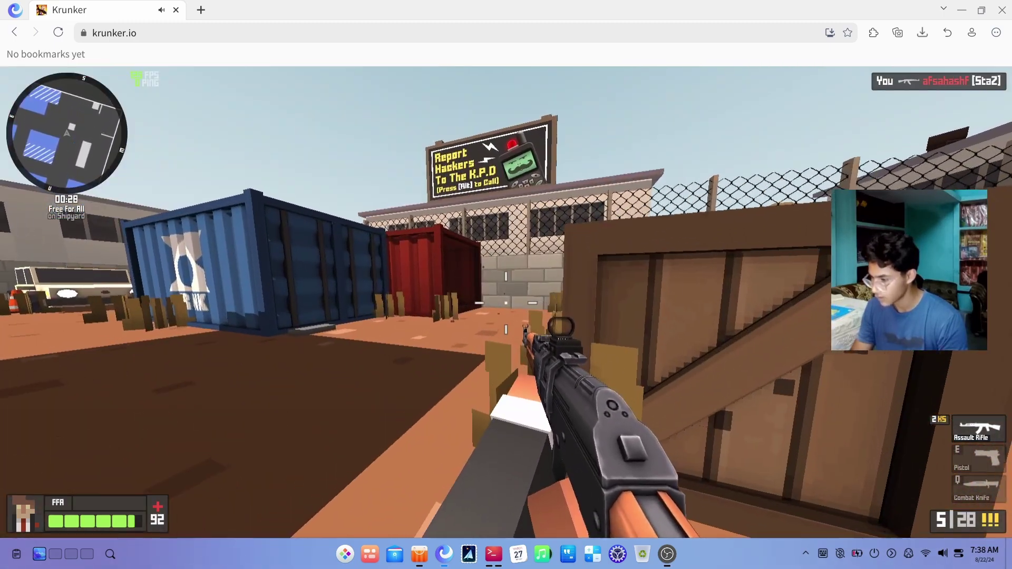
key("w")
left_click(506, 303)
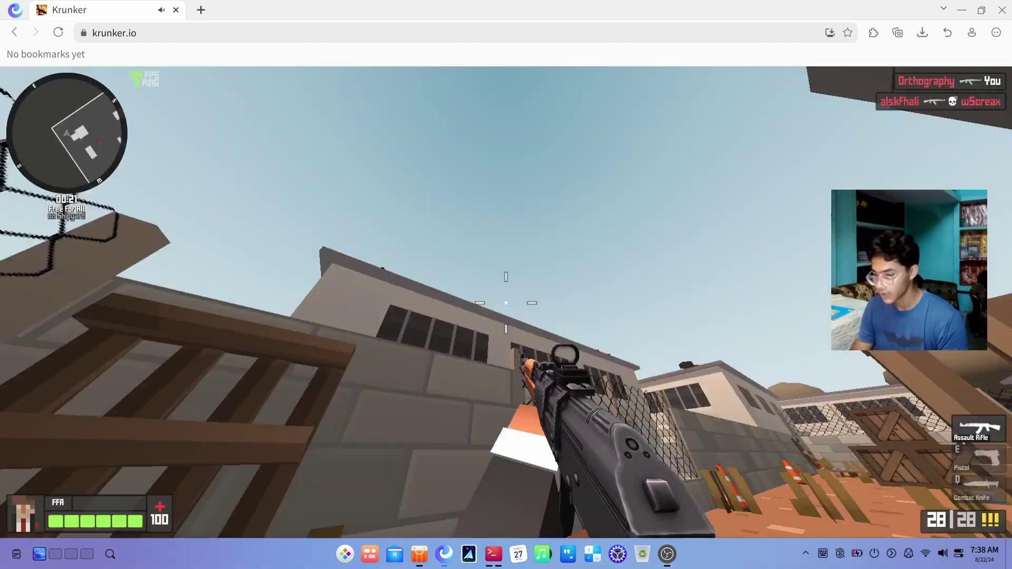
Step: Shoot opponents around the stacked blocks and along the chain-link fence until the match ends, reloading the rifle
key("w")
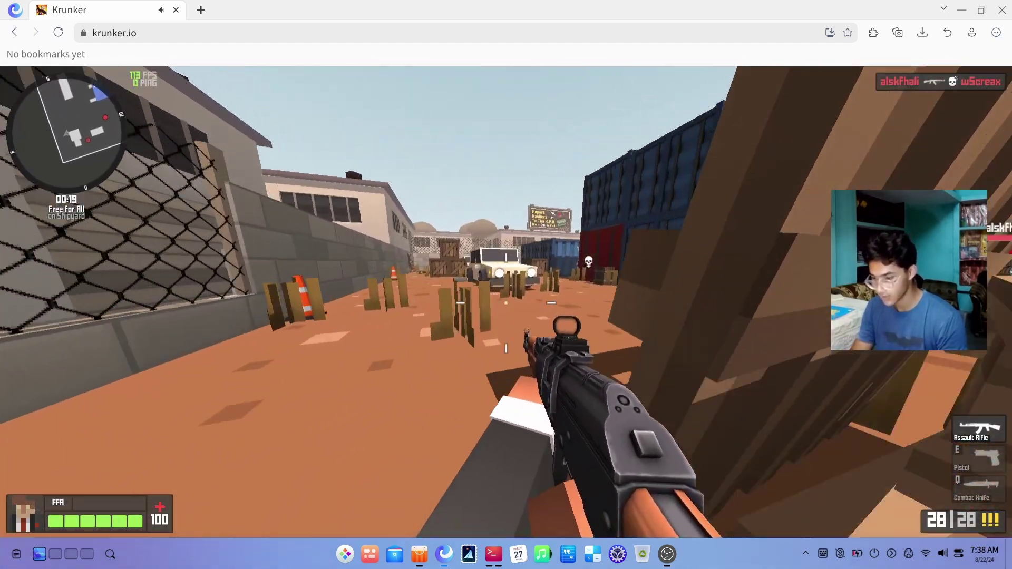
key("w")
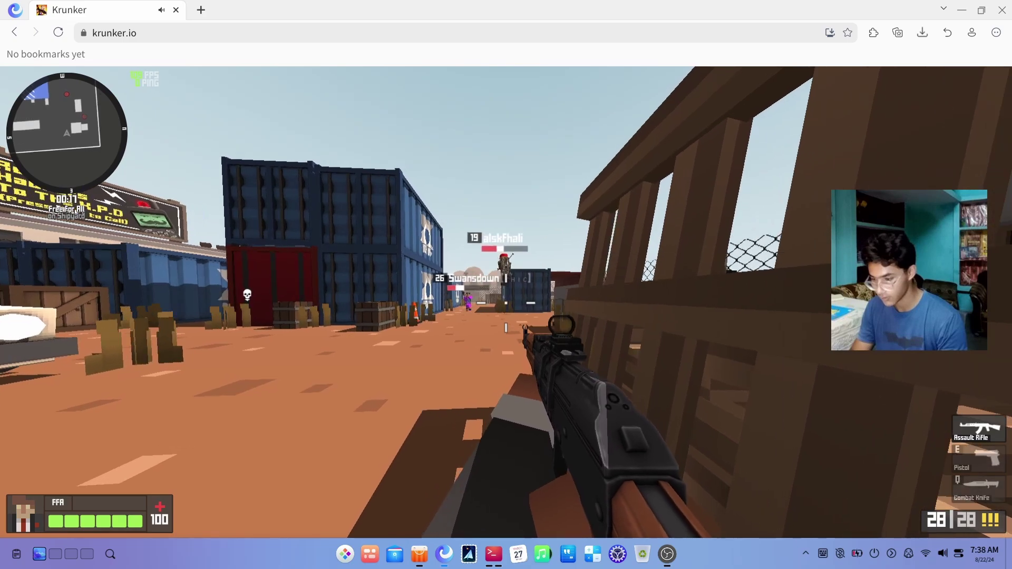
left_click(506, 303)
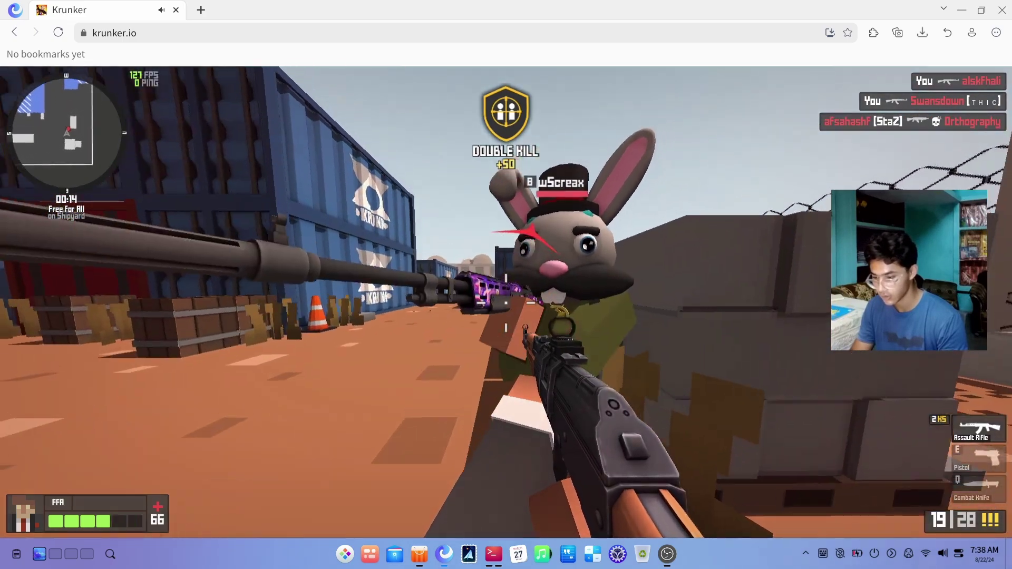
left_click(506, 303)
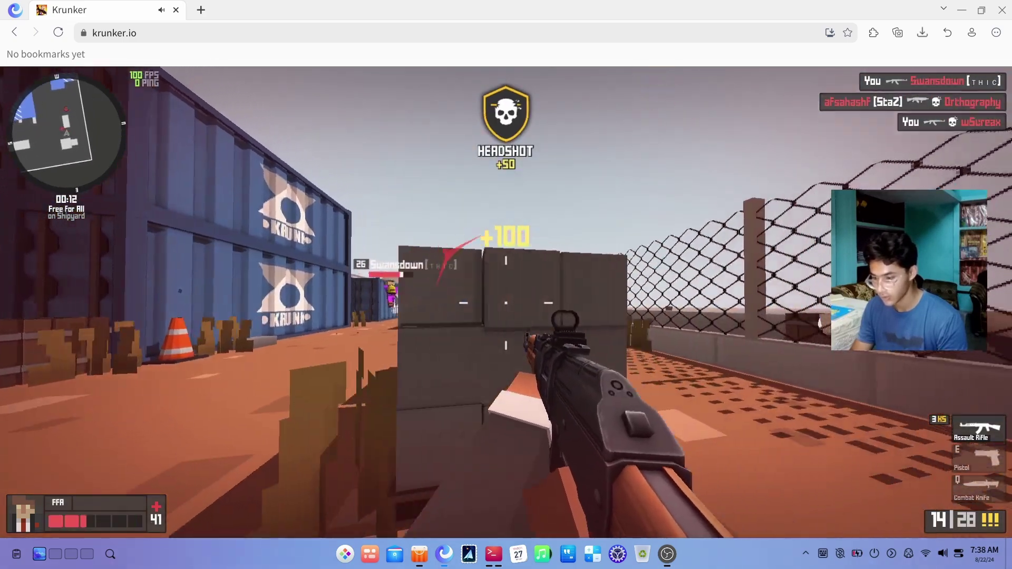
left_click(505, 303)
left_click(506, 303)
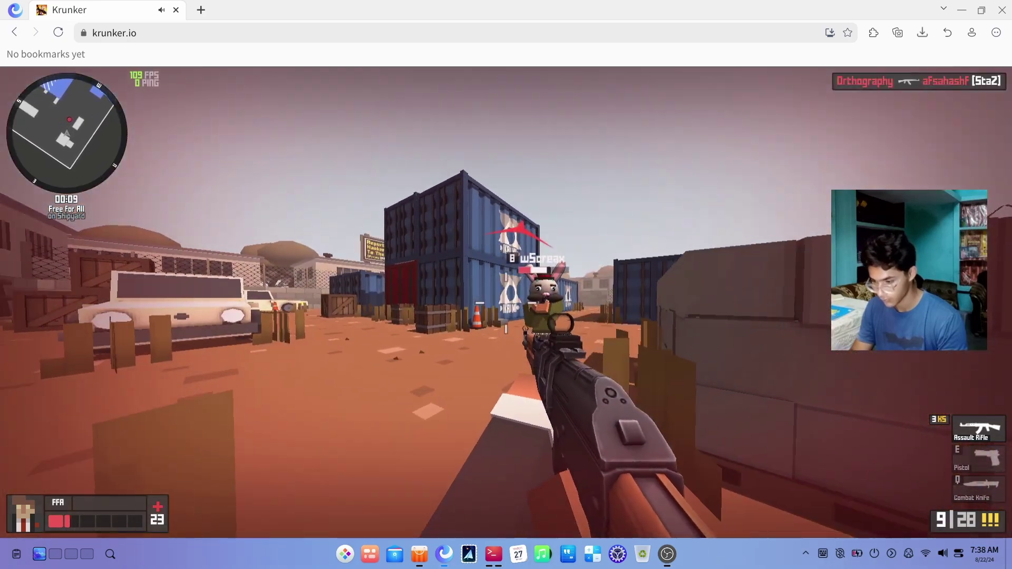
left_click(506, 303)
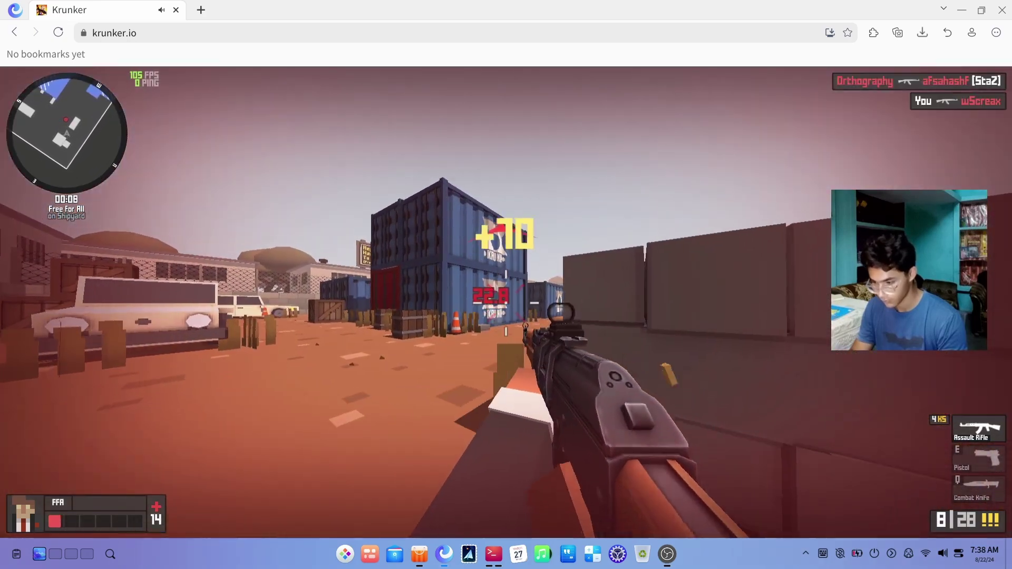
left_click(506, 303)
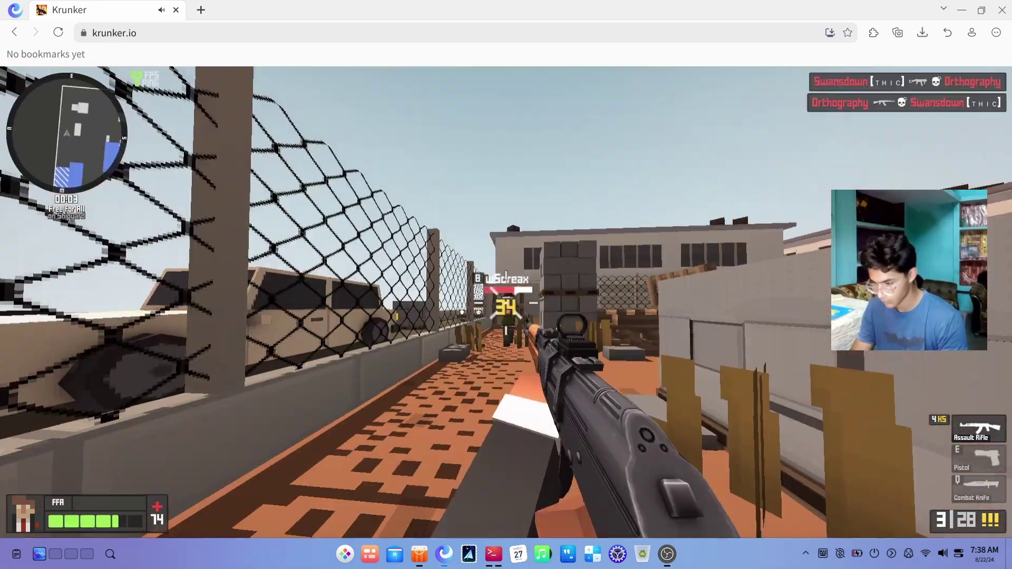
left_click(506, 303)
key("r")
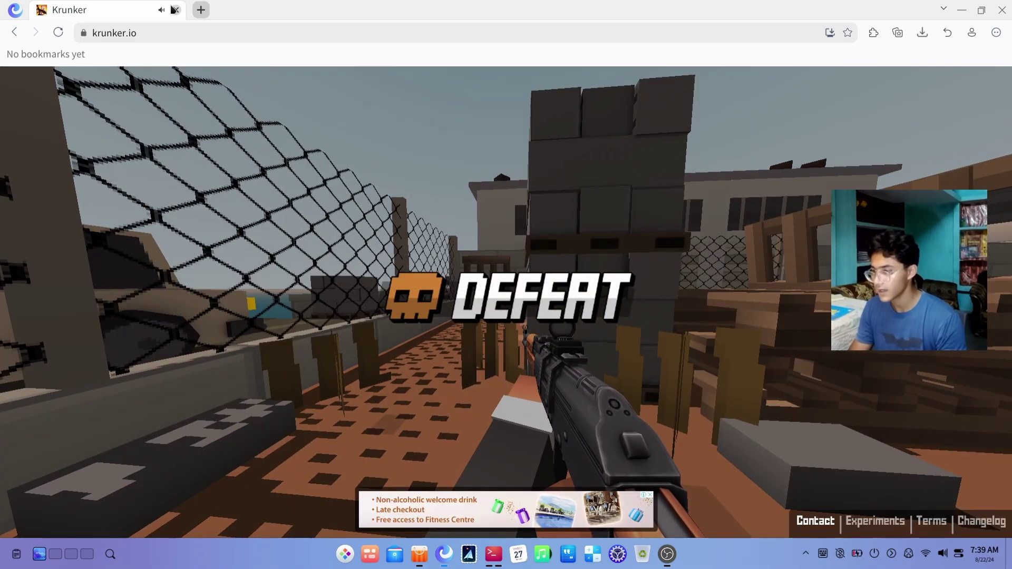
Step: Replace the Krunker page with a new tab and minimize the browser window
left_click(201, 9)
left_click(176, 9)
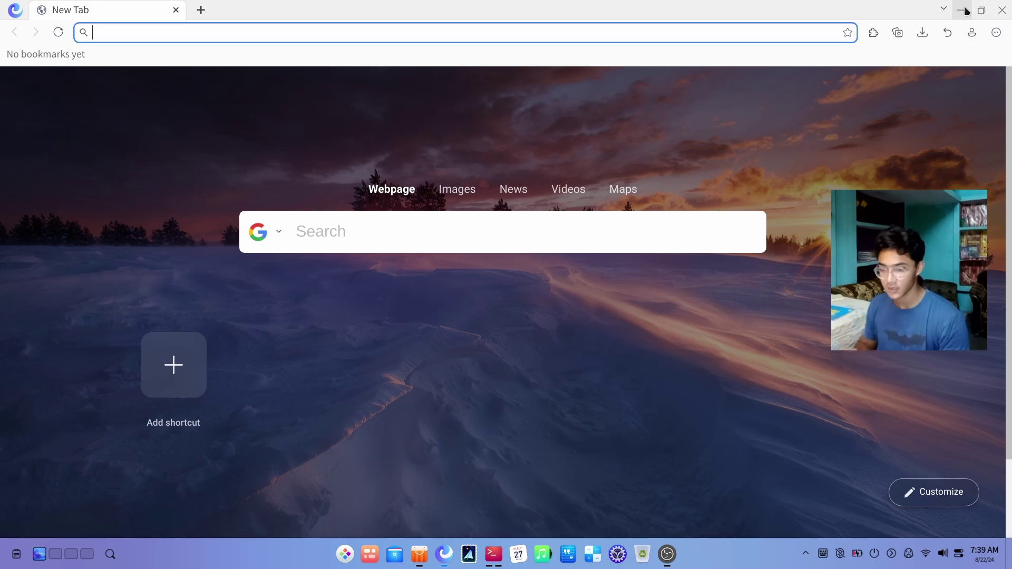
left_click(963, 10)
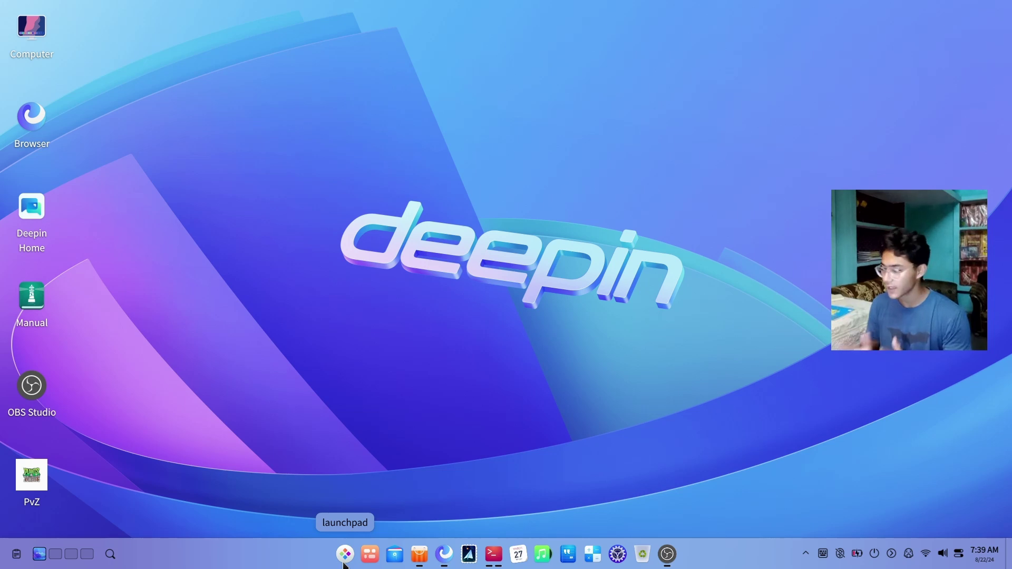
Step: Browse the launcher's full application list and launch System Monitor
left_click(345, 554)
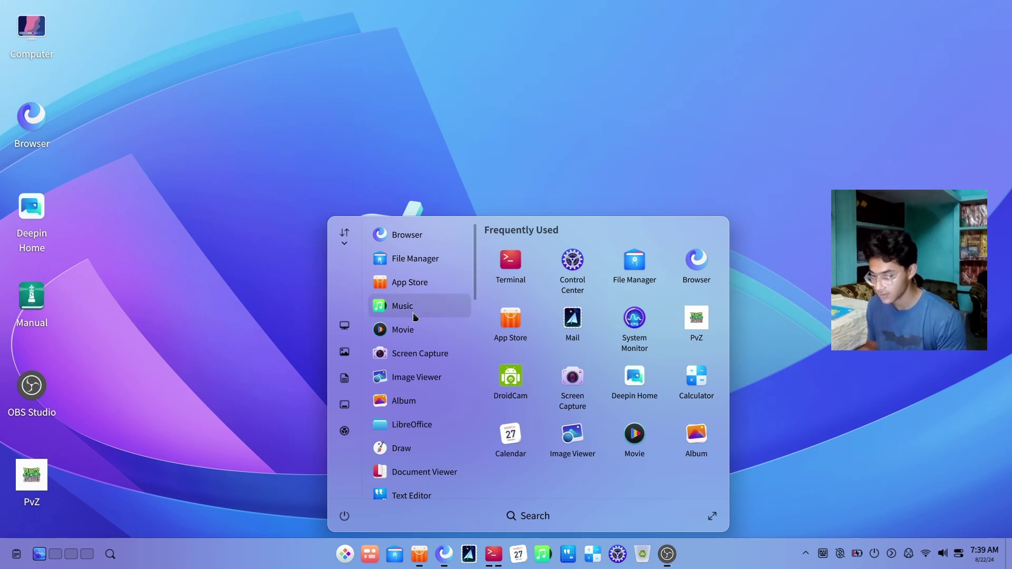
scroll(394, 347, "down", 10)
scroll(394, 349, "down", 3)
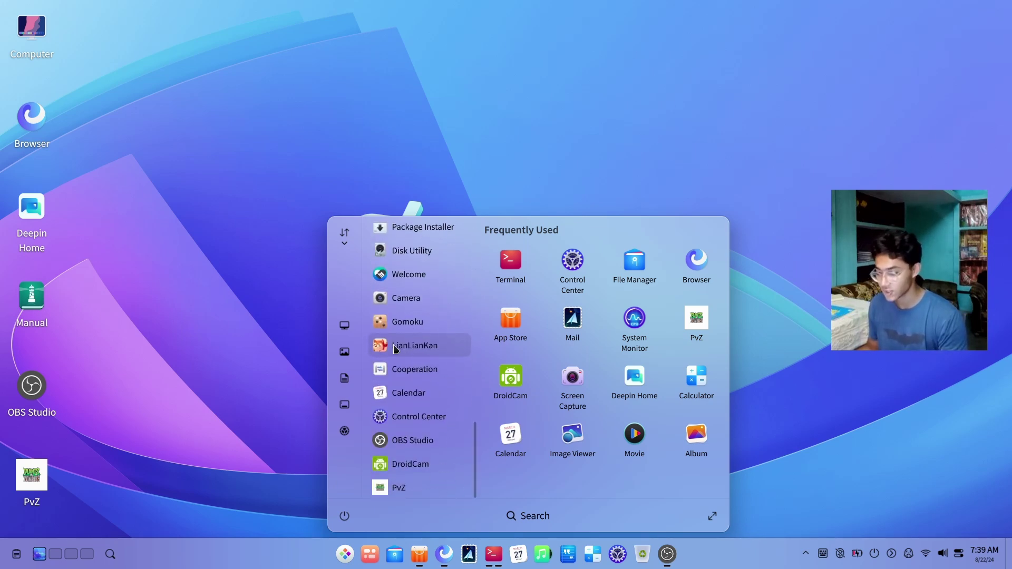
scroll(394, 348, "up", 5)
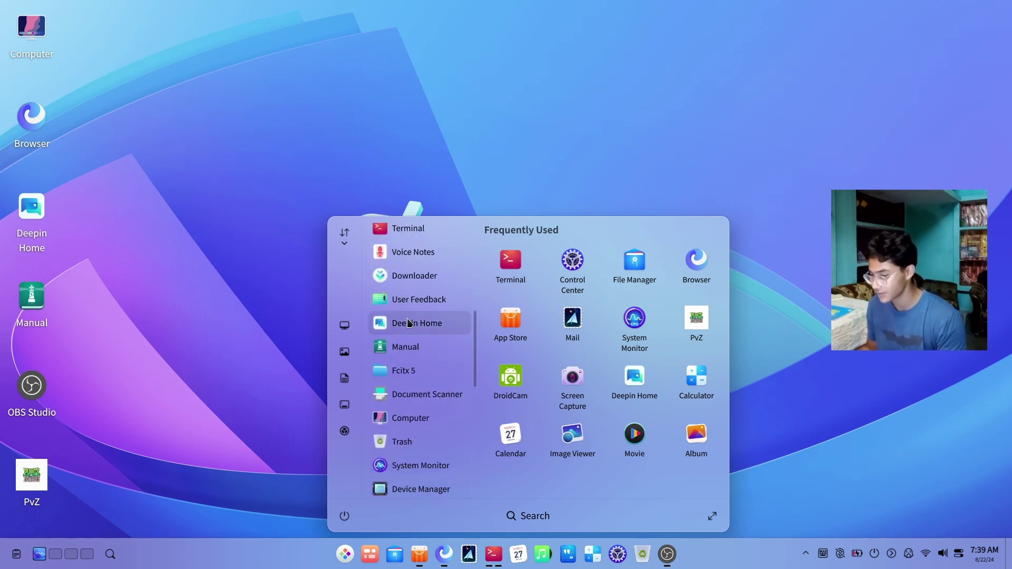
left_click(446, 485)
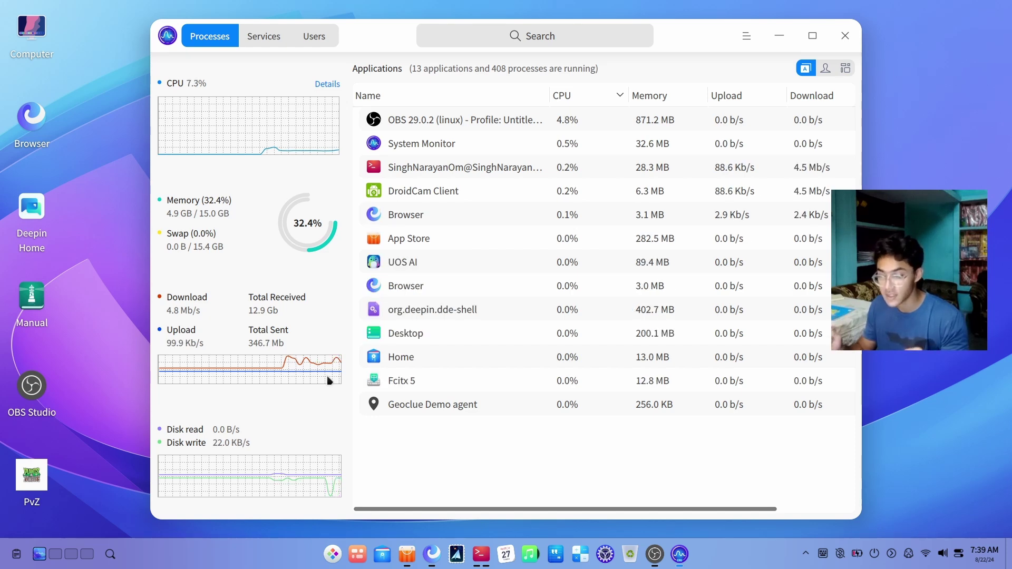
Step: Examine System Monitor's network details and the terminal and DroidCam Client processes, and minimize its window
mouse_move(481, 553)
mouse_move(466, 498)
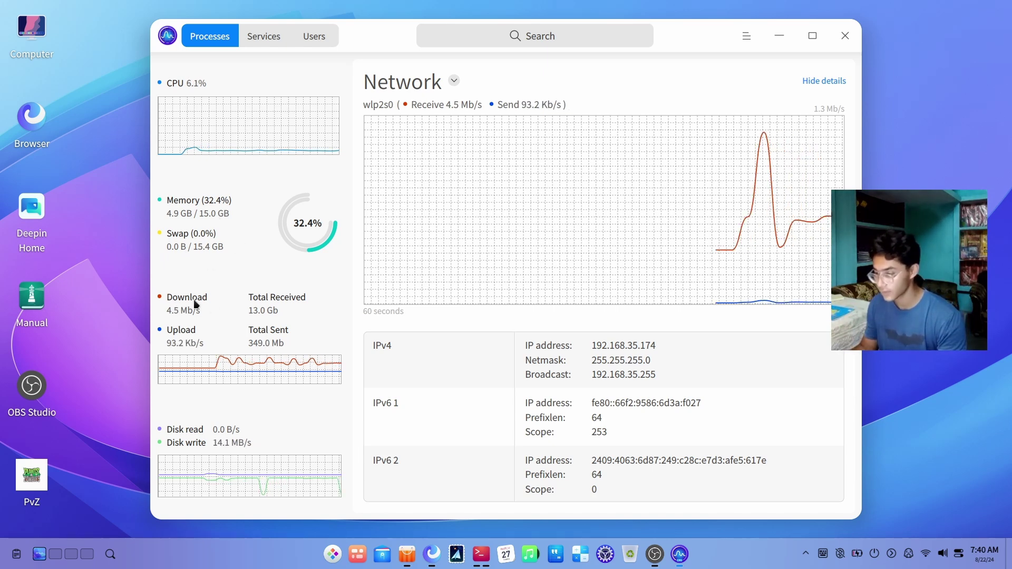
left_click(824, 80)
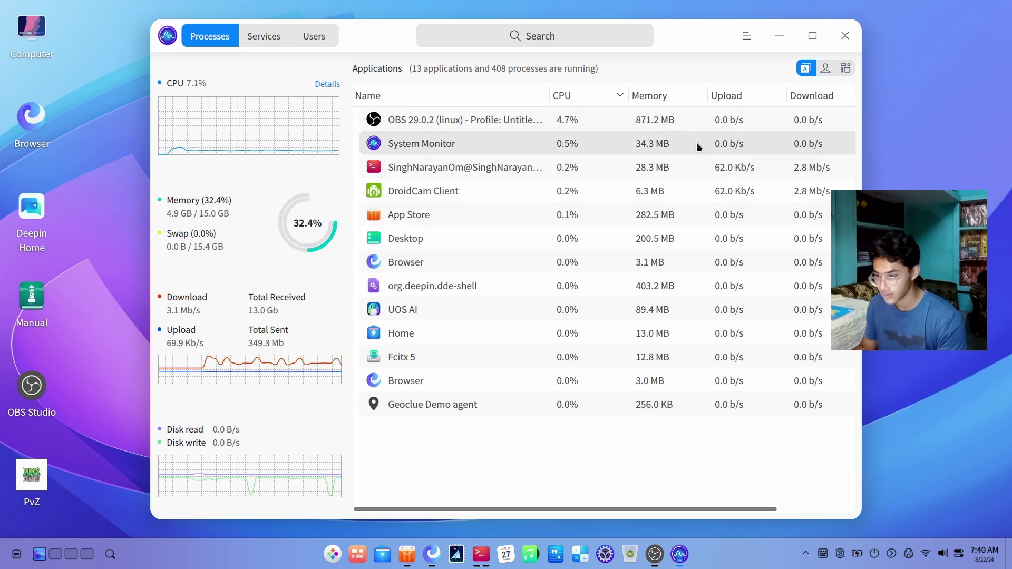
left_click(708, 168)
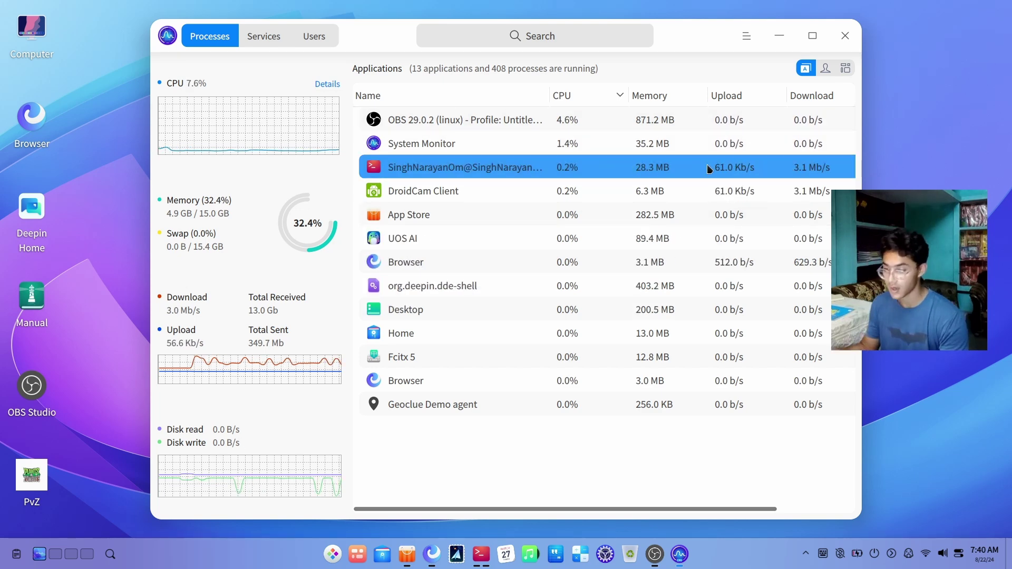
left_click(787, 200)
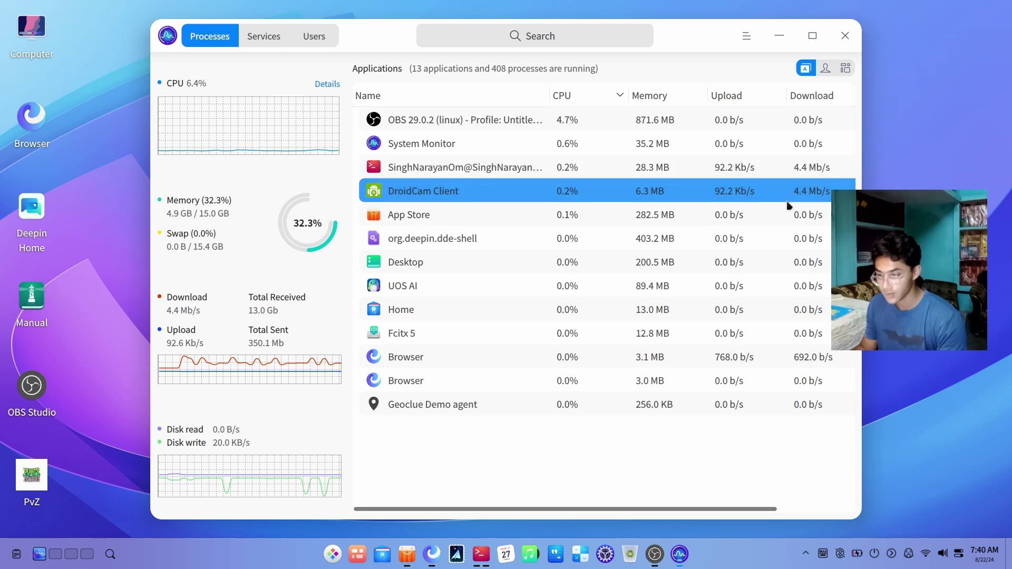
left_click(778, 36)
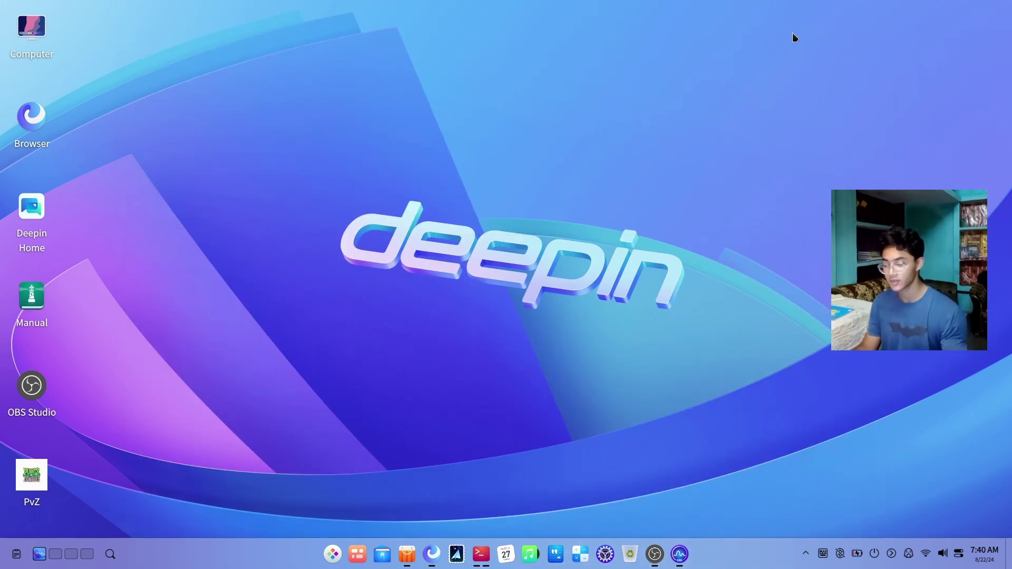
Step: Look through the launcher's application list down to PvZ and close the launcher
left_click(333, 554)
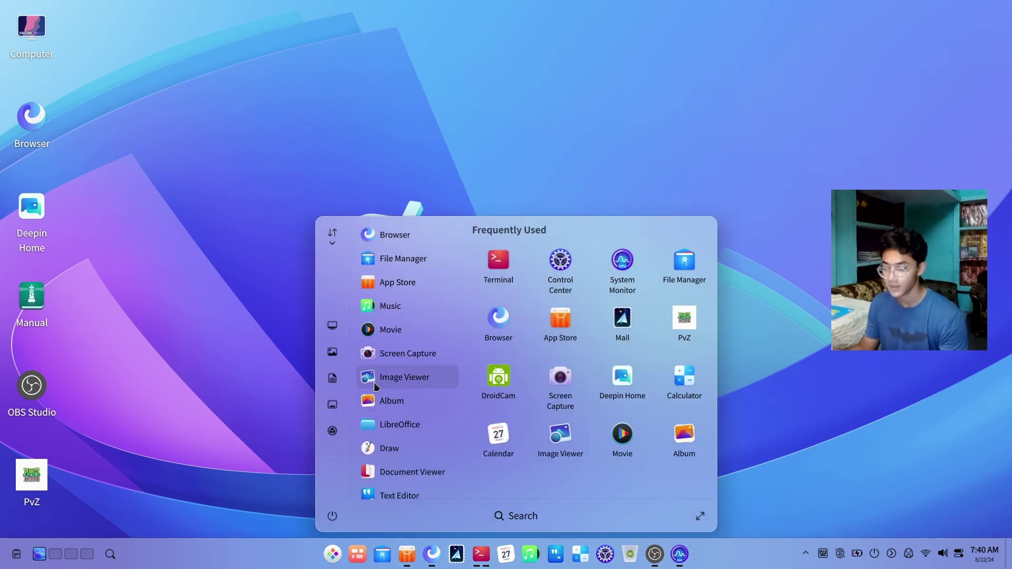
scroll(375, 382, "down", 5)
scroll(374, 382, "down", 4)
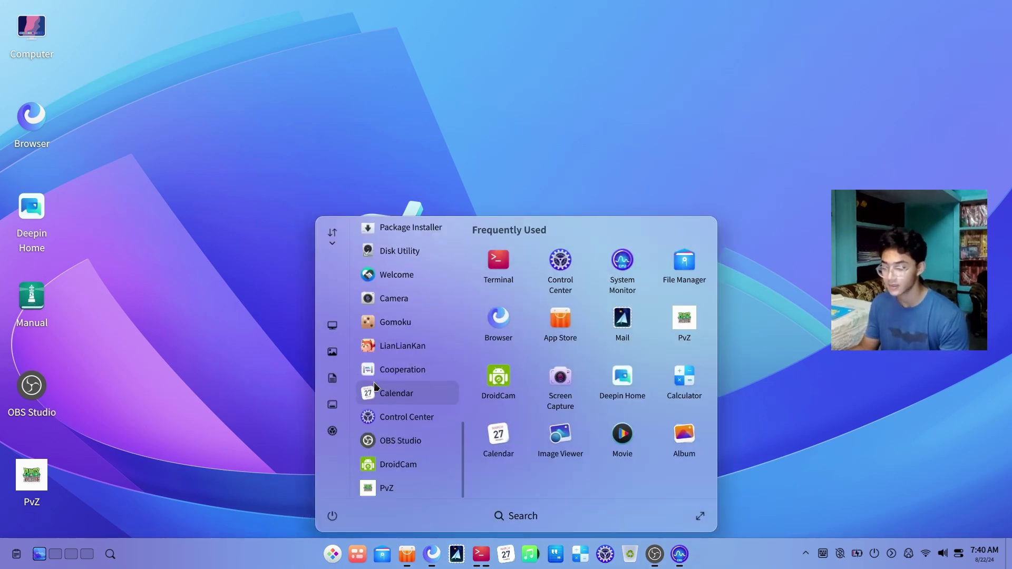
left_click(250, 368)
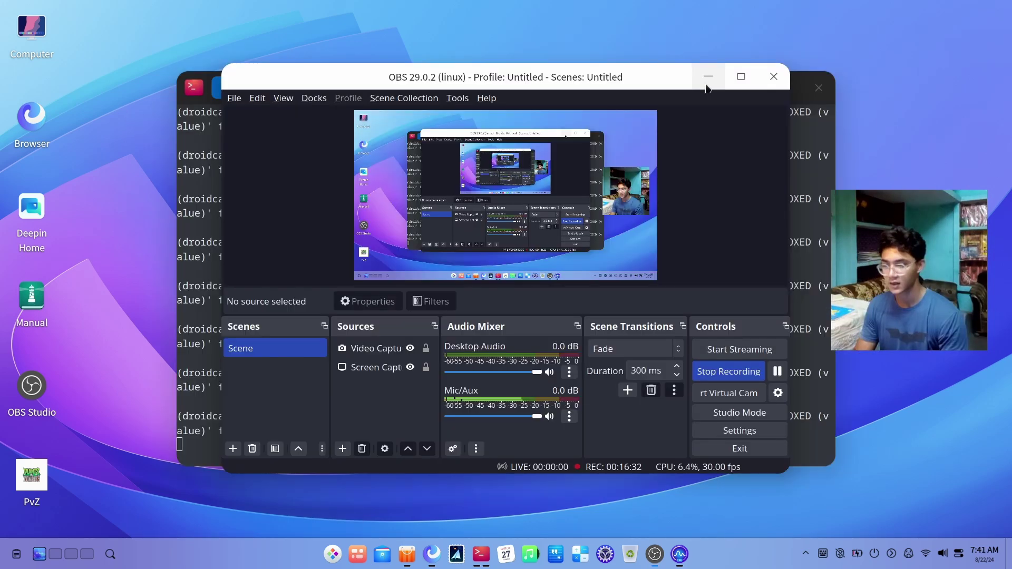
Step: Minimize the OBS Studio window
left_click(709, 74)
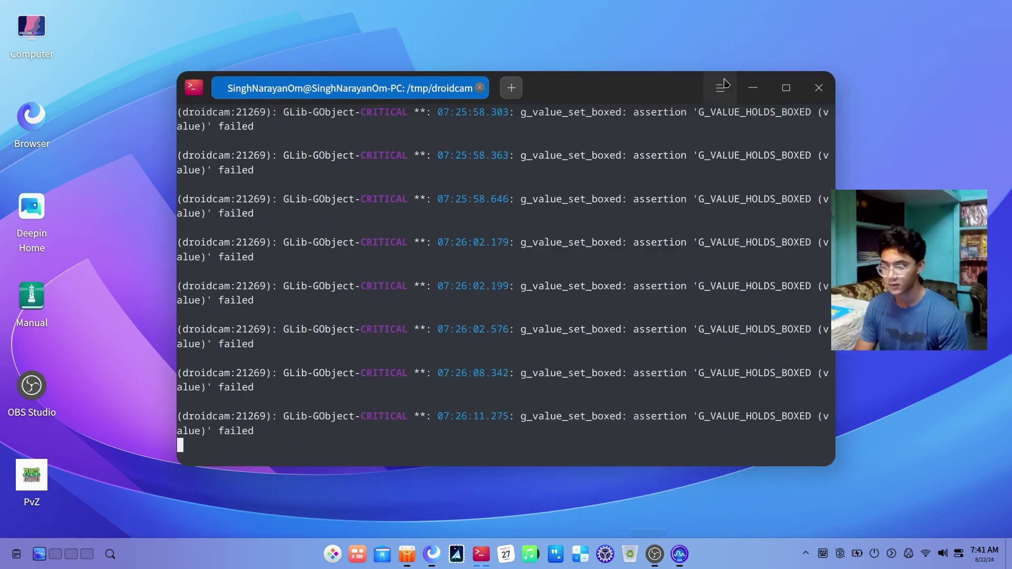
Step: Minimize the terminal window, open Deepin Home, and look over its page and options menu
left_click(754, 87)
left_click(32, 208)
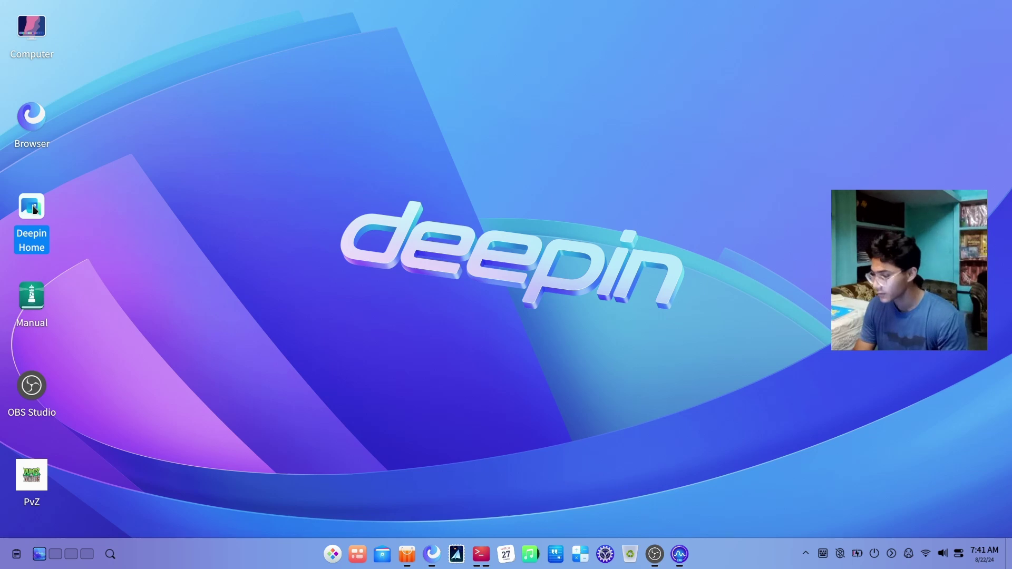
double_click(33, 209)
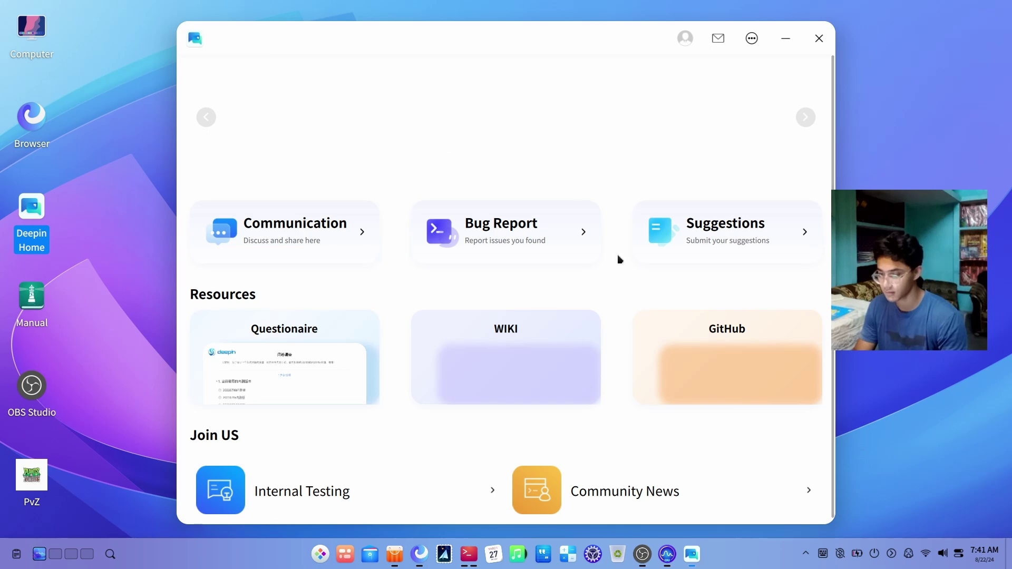
scroll(620, 259, "down", 1)
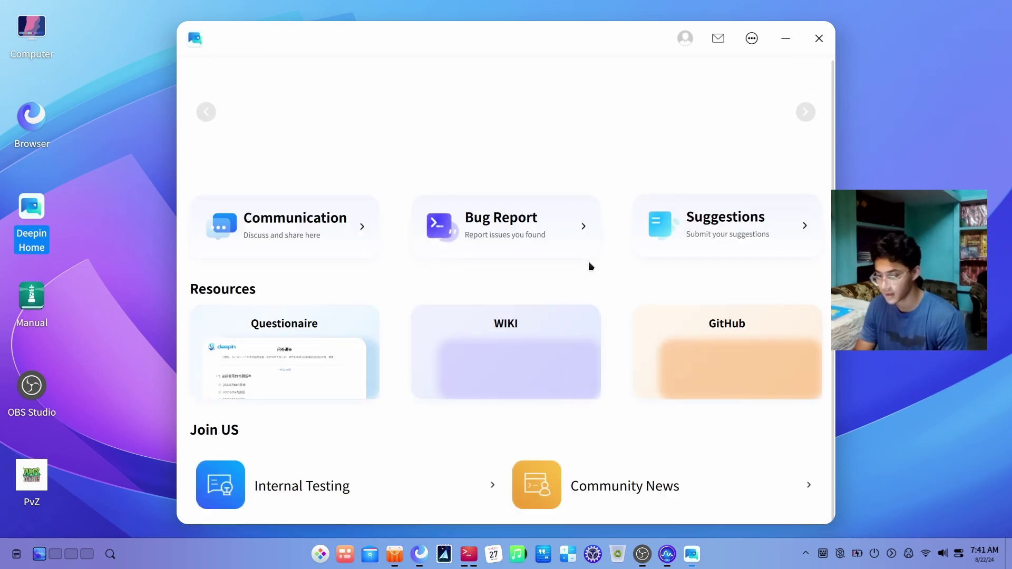
left_click(757, 51)
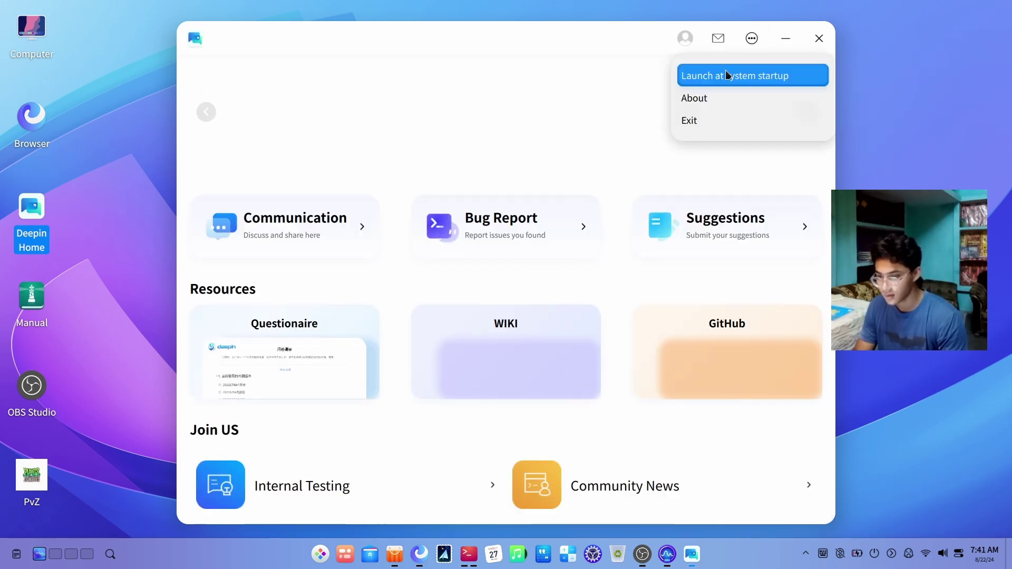
Step: Open Deepin Home's banner link, close the resulting browser tab and Deepin Home, and minimize the browser
left_click(530, 148)
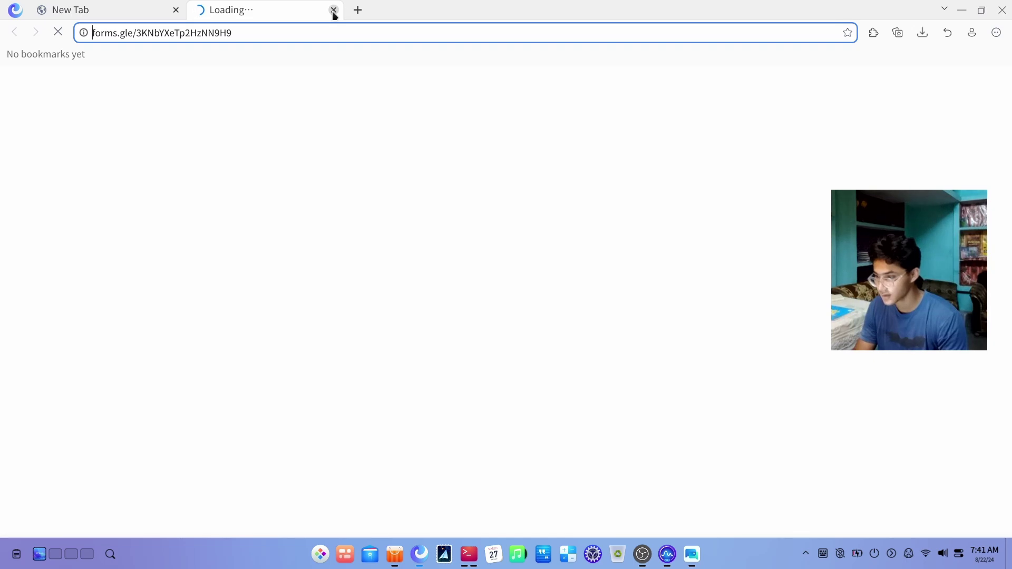
left_click(333, 10)
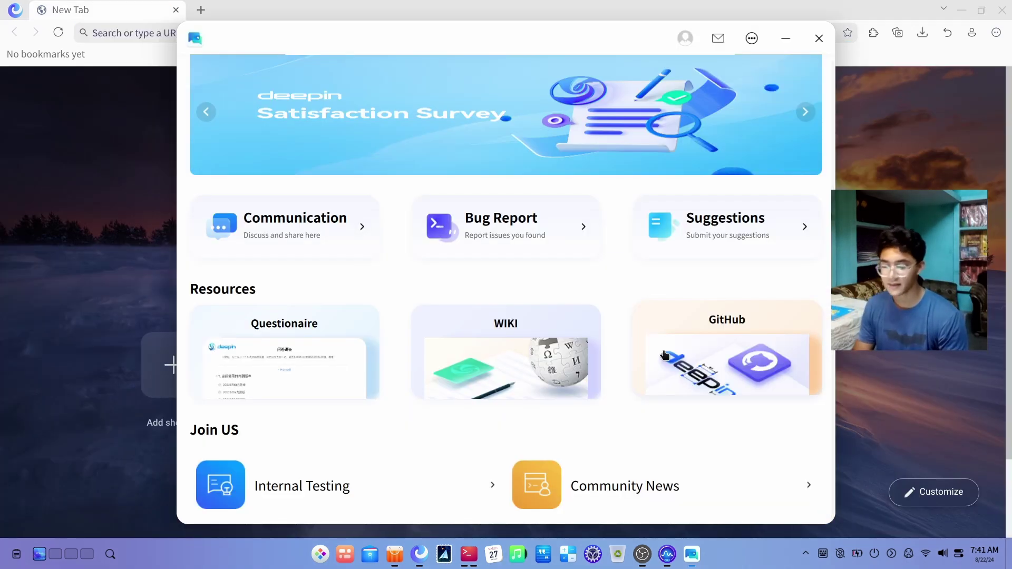
left_click(819, 38)
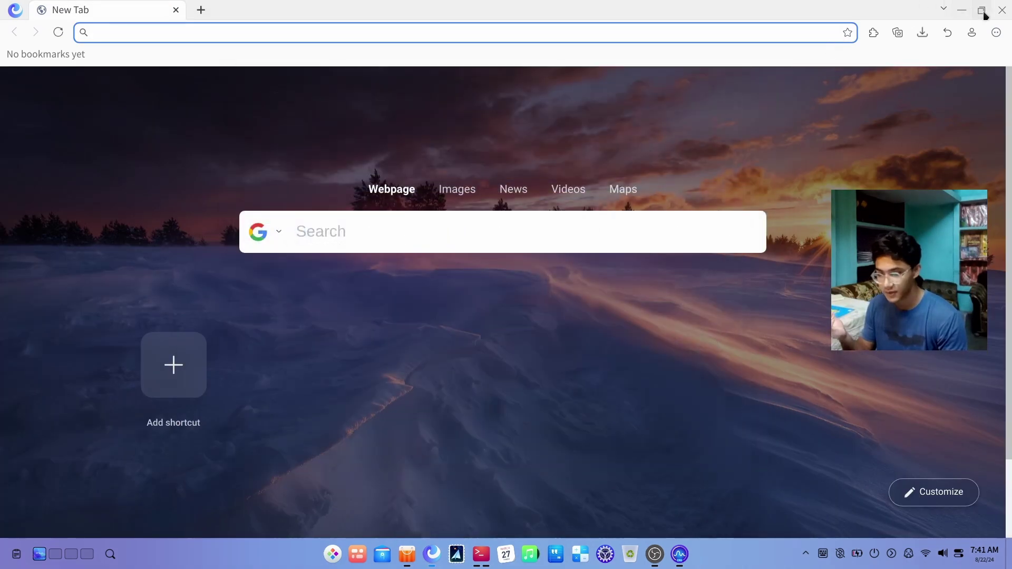
left_click(961, 10)
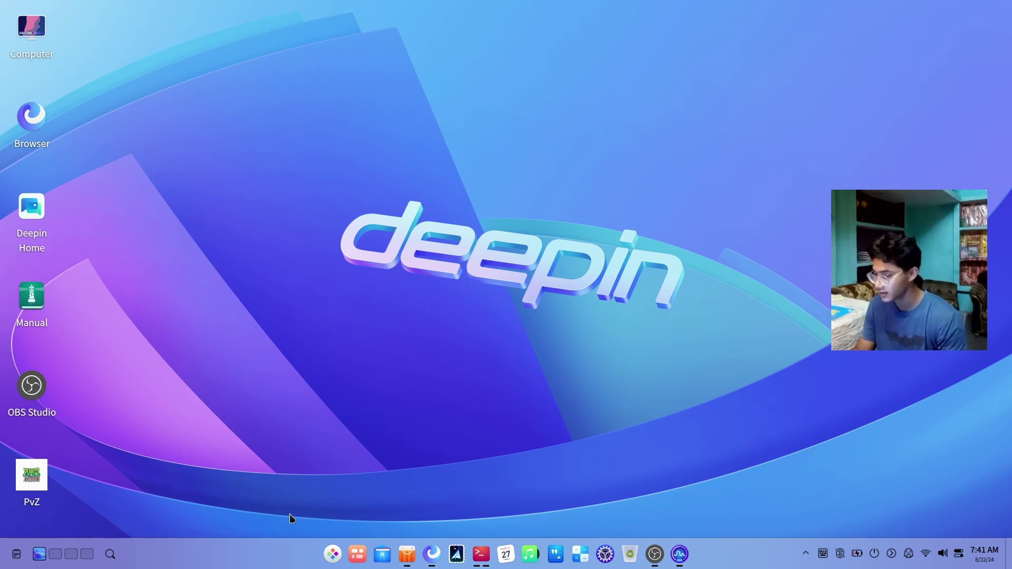
Step: Move the App Store window to the second workspace in the multitasking view and leave the view
left_click(364, 560)
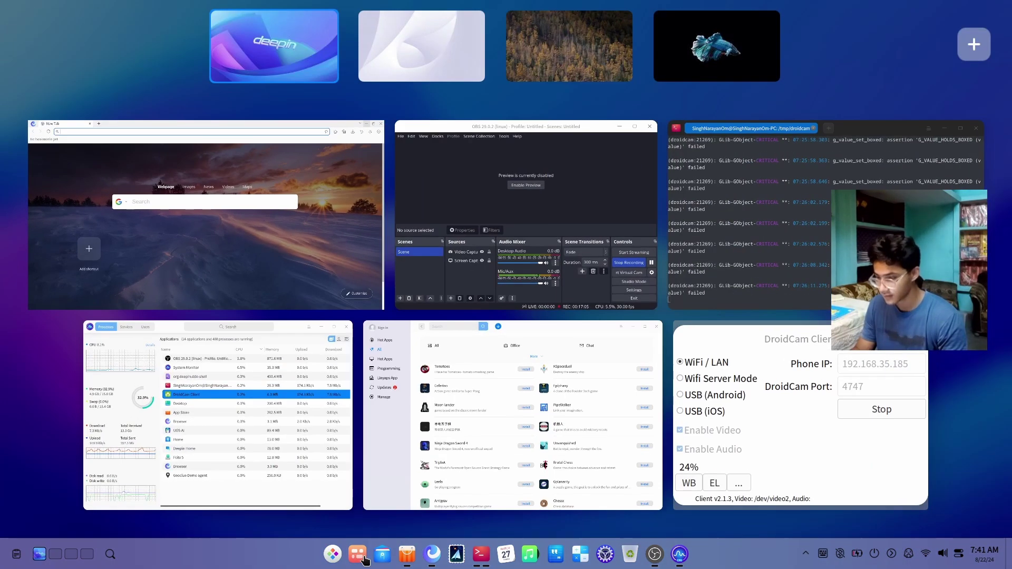
left_click_drag(414, 400, 406, 62)
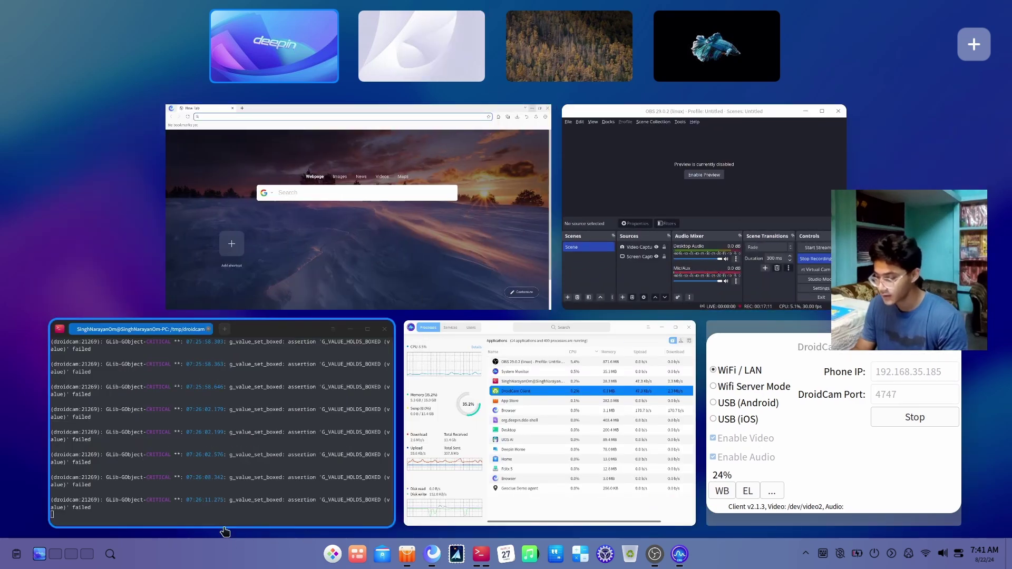
left_click(71, 555)
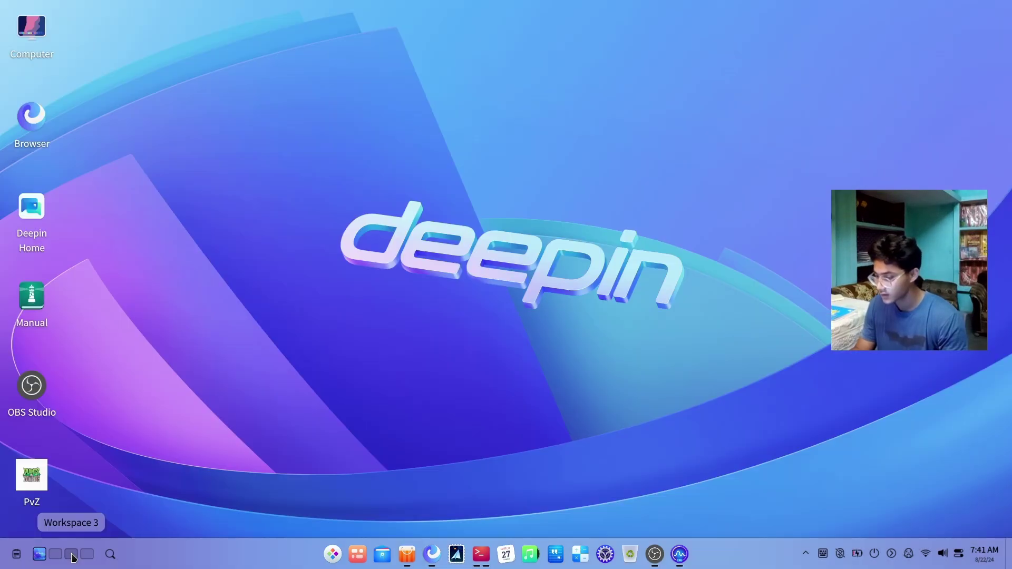
Step: Switch through workspaces 2, 3 and 4 and return to the first workspace
left_click(57, 558)
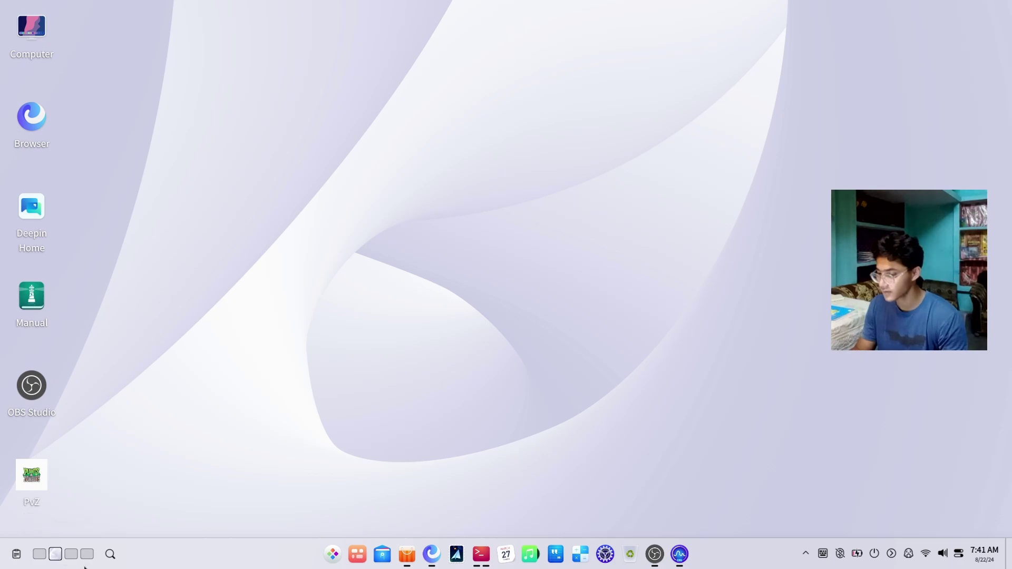
left_click(71, 558)
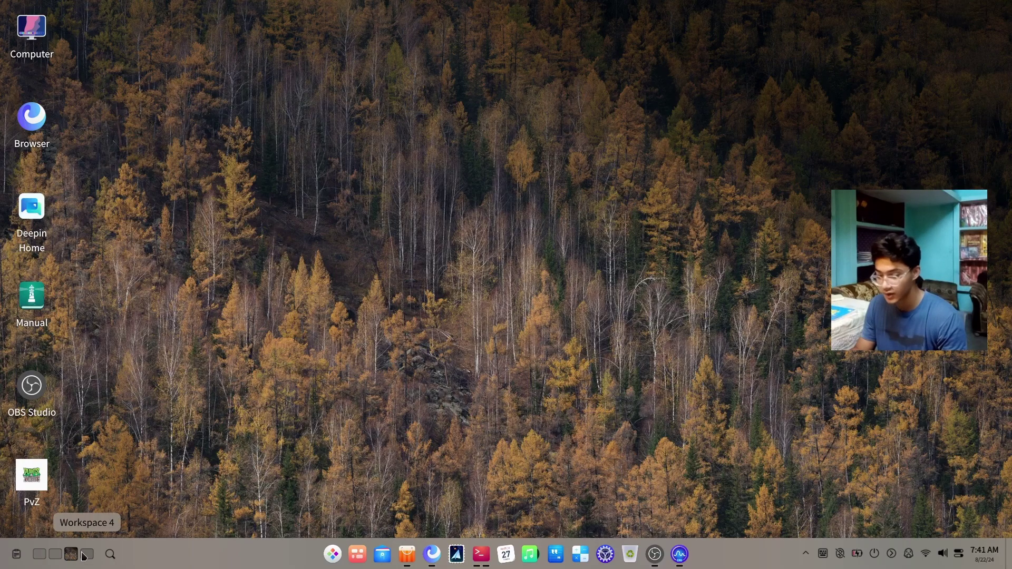
key("super+Right")
left_click(71, 555)
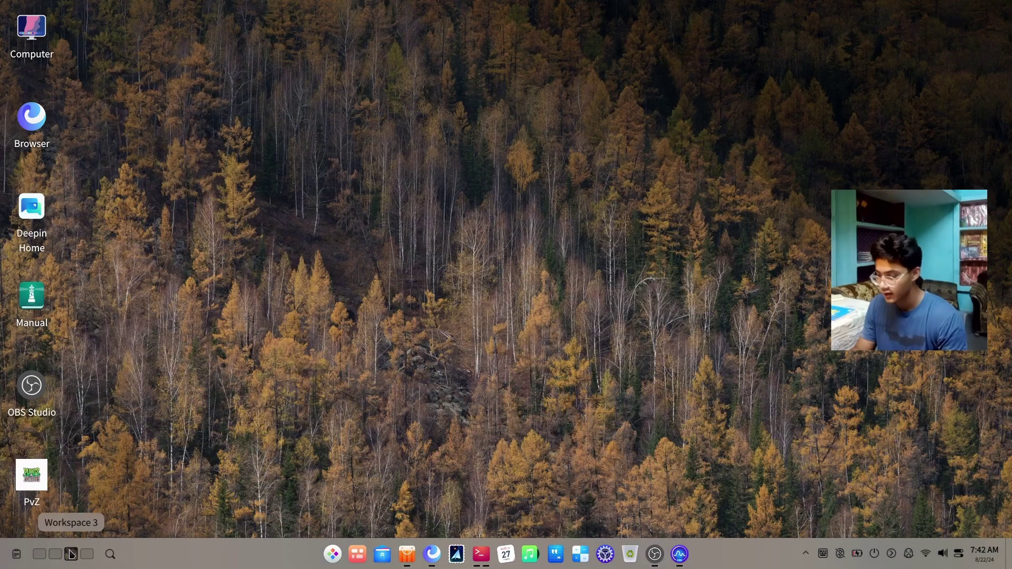
left_click(36, 558)
Step: Open the desktop's wallpaper chooser and preview the green terraces, deepin raccoon and diagonal light streaks wallpapers
right_click(427, 211)
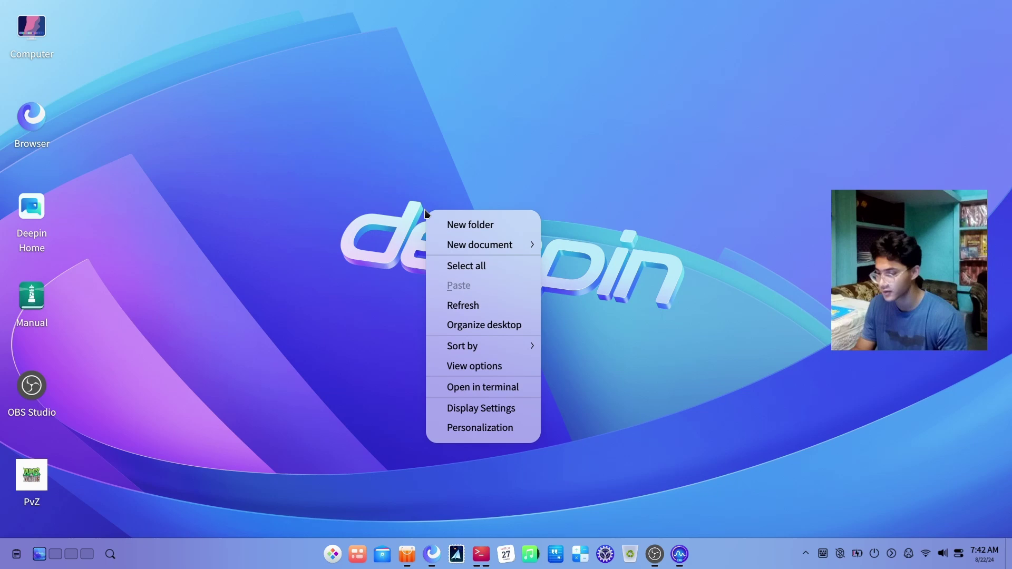
left_click(451, 428)
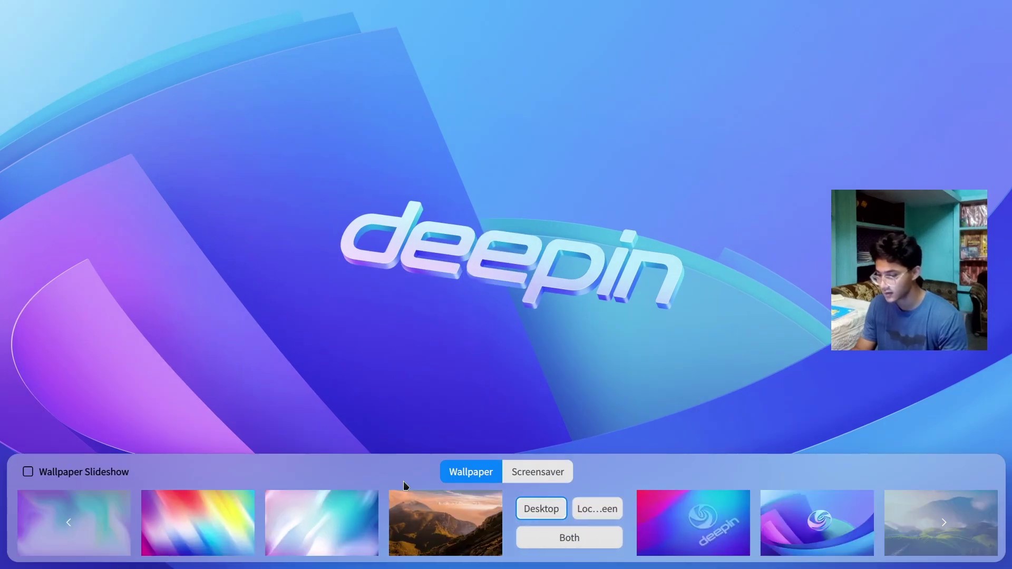
left_click(935, 531)
left_click(212, 536)
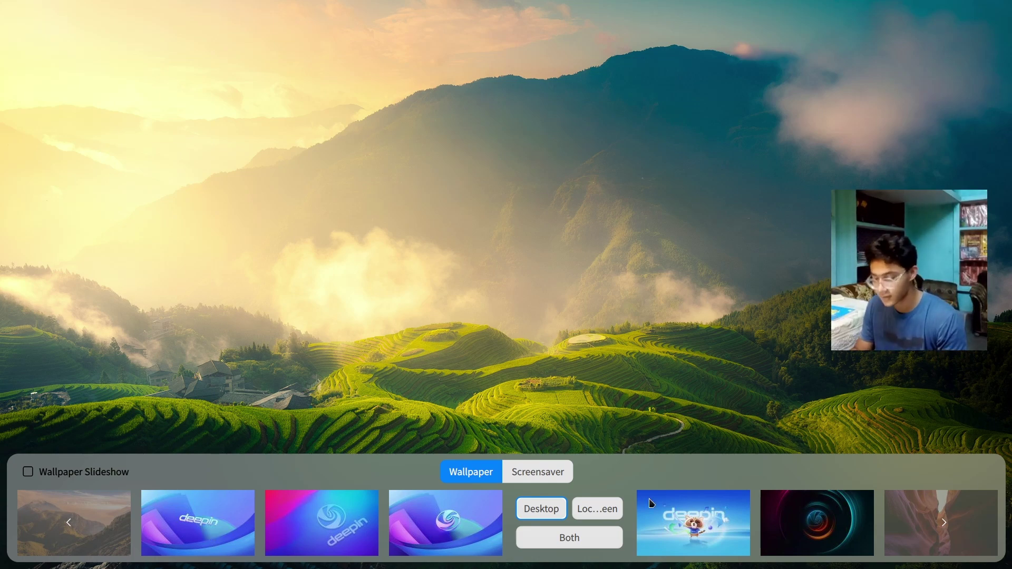
left_click(703, 526)
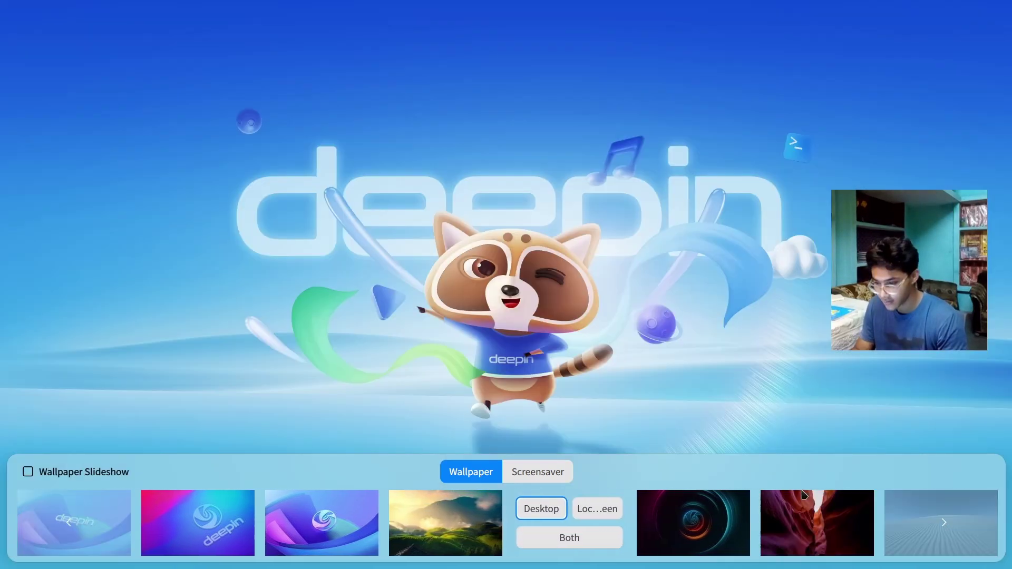
left_click(948, 527)
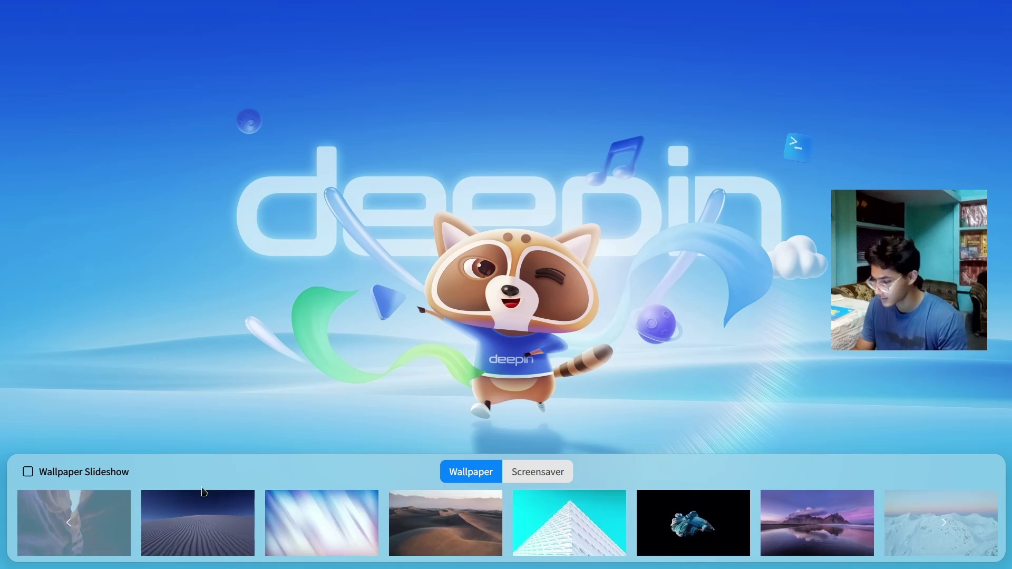
left_click(321, 522)
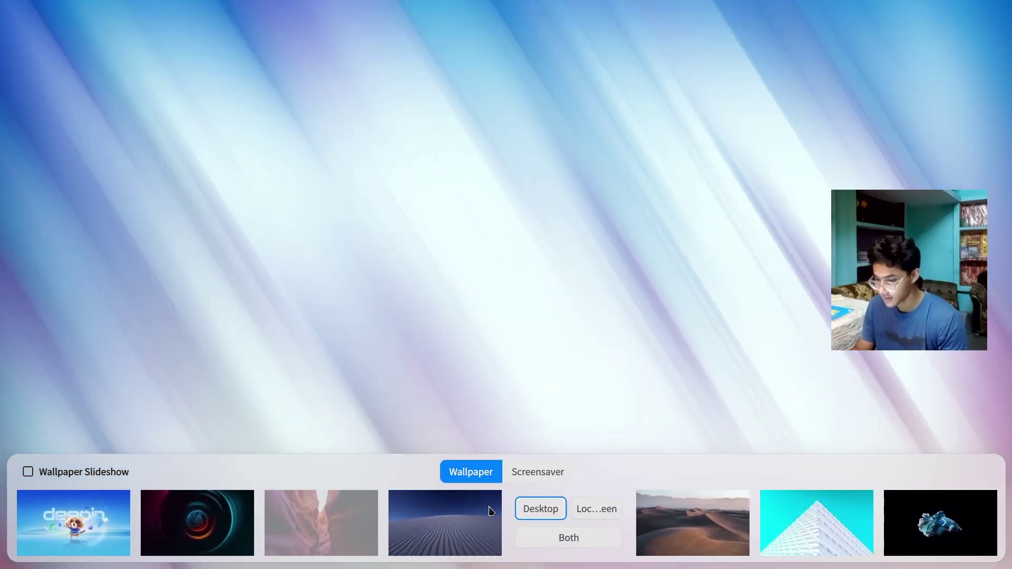
Step: Preview the white pyramid building, purple mountain shore and aerial beach wallpapers, among others
left_click(681, 518)
left_click(725, 529)
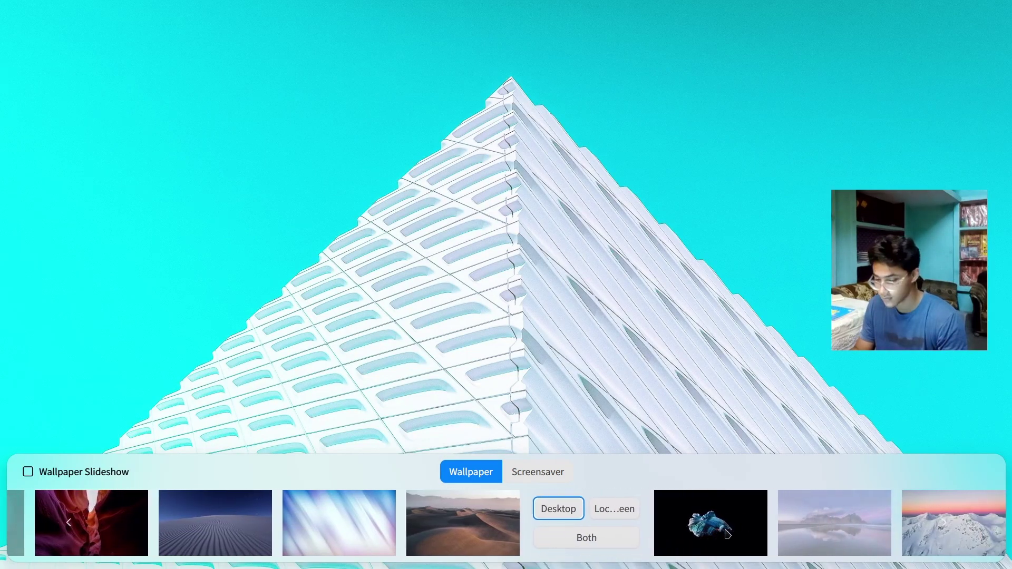
left_click(725, 529)
left_click(726, 530)
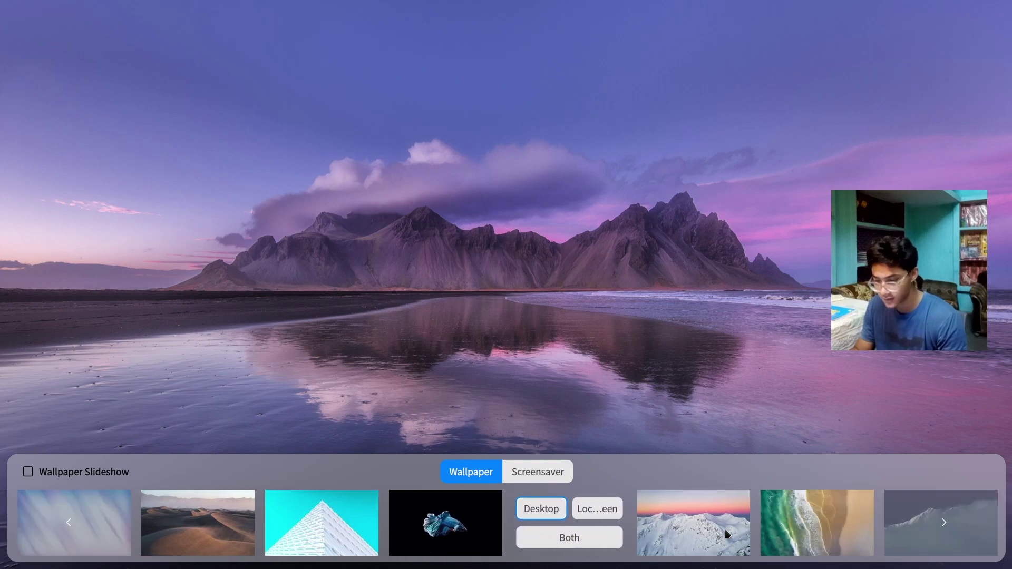
left_click(725, 529)
left_click(725, 529)
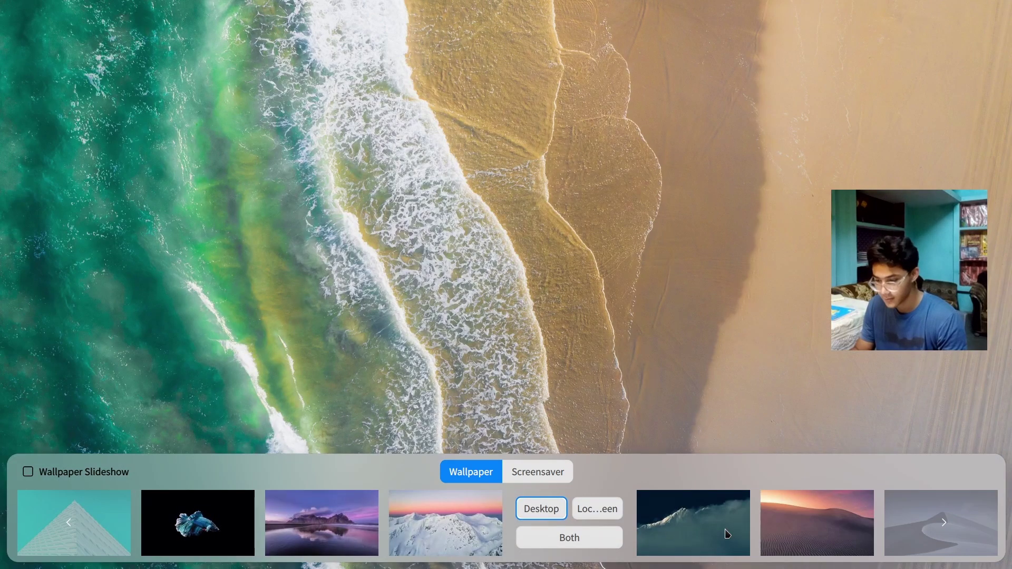
left_click(687, 520)
left_click(402, 507)
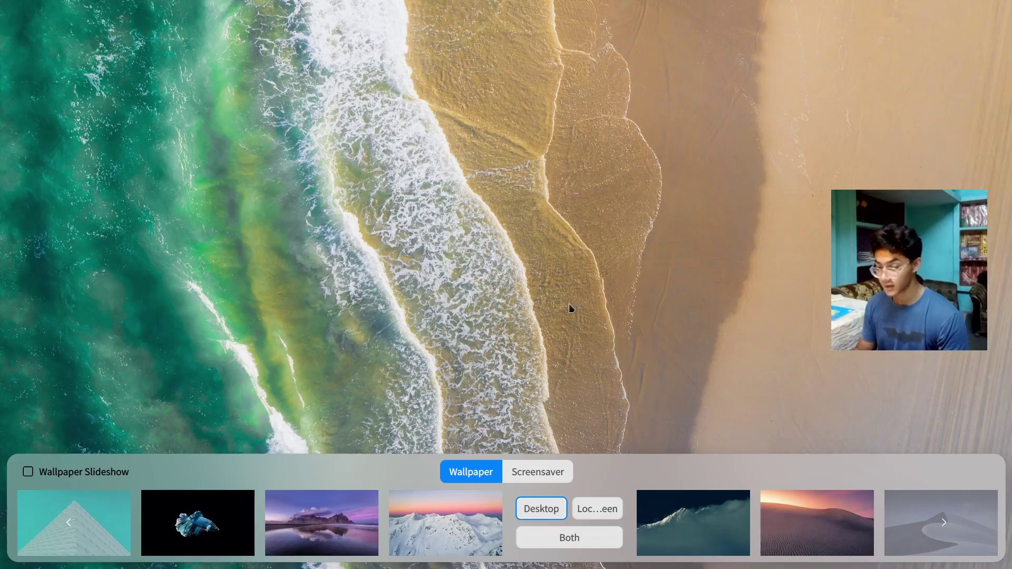
Step: Preview the misty lake, foggy forest, flying bird and dark blue abstract wallpapers, and close the chooser without applying any
left_click(804, 508)
left_click(820, 522)
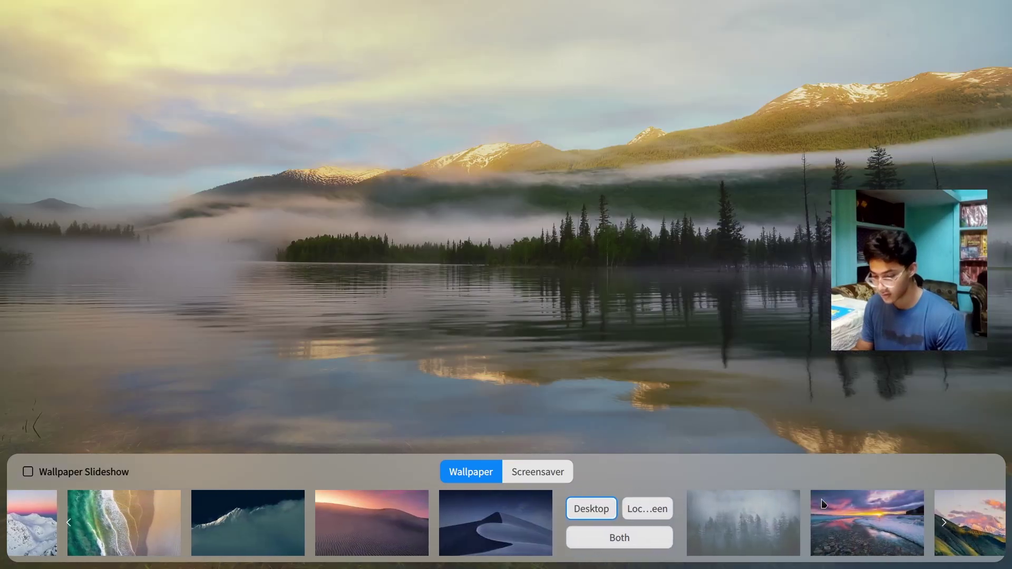
left_click(364, 524)
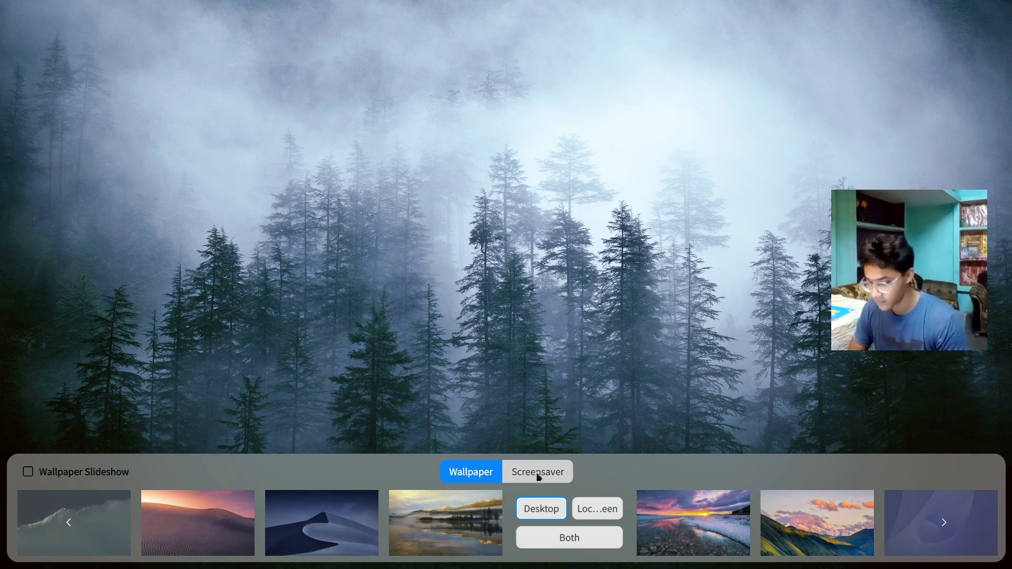
left_click(944, 523)
scroll(947, 527, "down", 1)
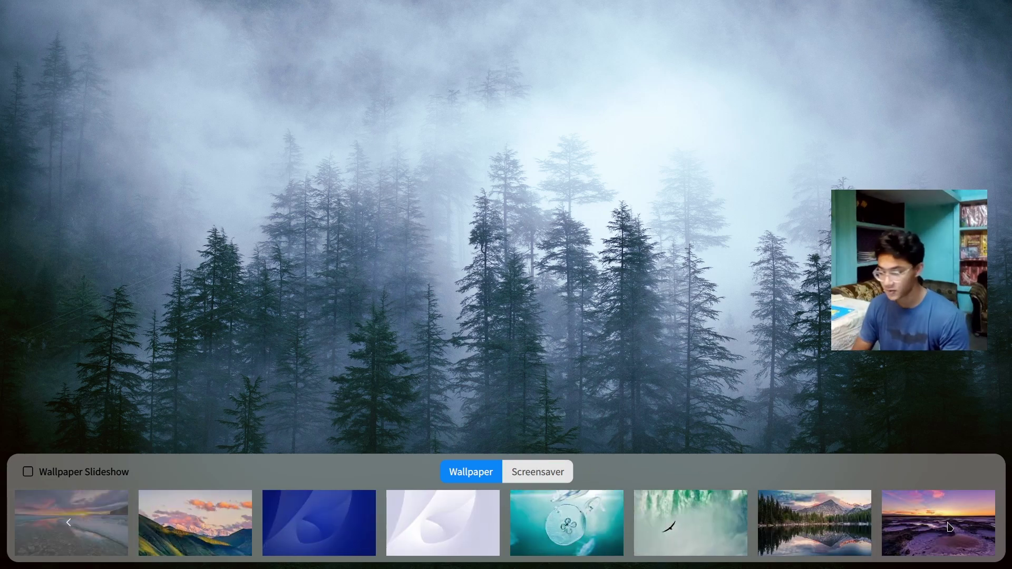
left_click(685, 523)
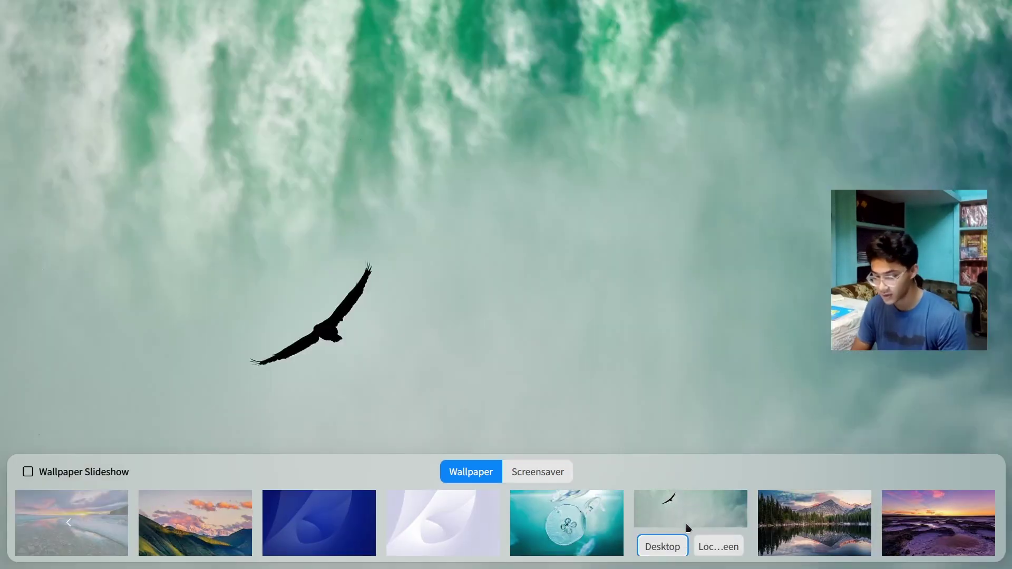
left_click(530, 514)
left_click(320, 510)
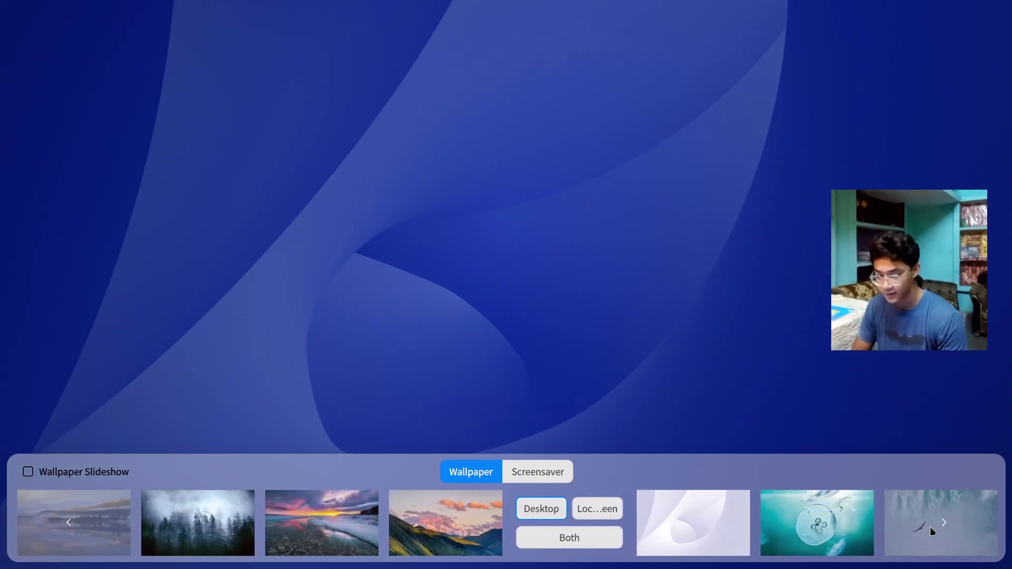
left_click(944, 525)
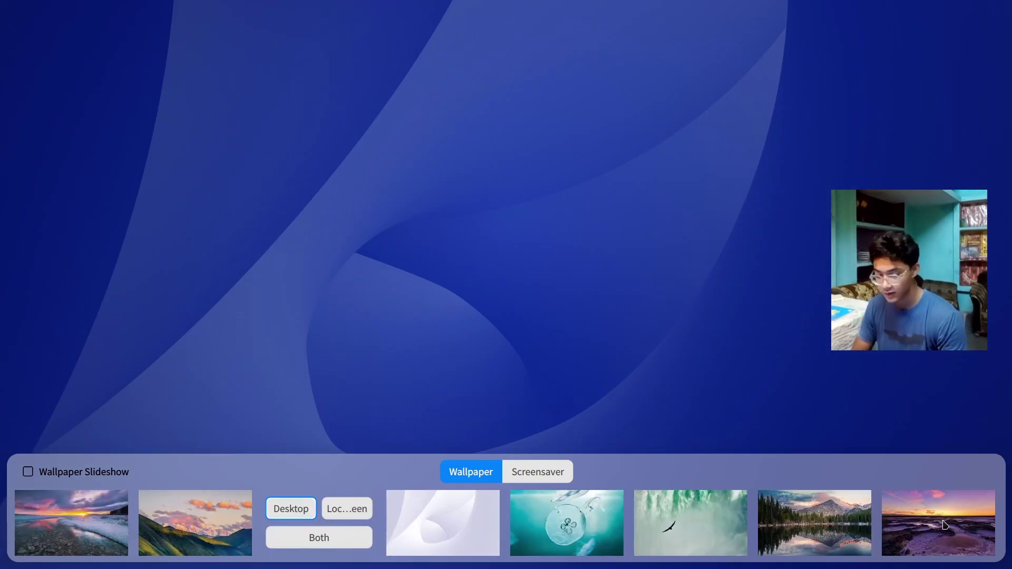
left_click(842, 519)
left_click(160, 452)
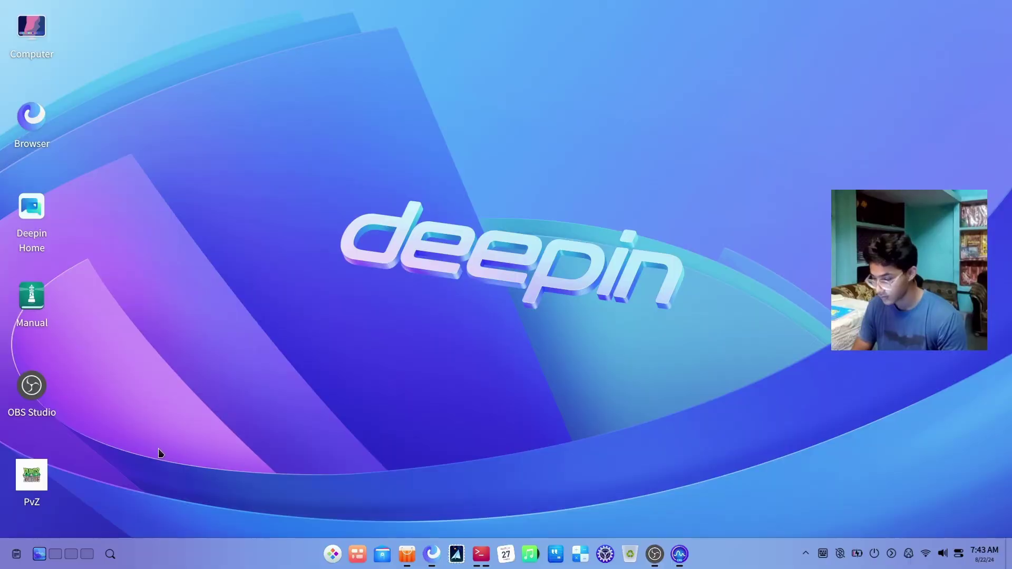
Step: Open the file manager's Videos folder, play its MP4 video, and skip ahead to about 00:00:21
left_click(382, 554)
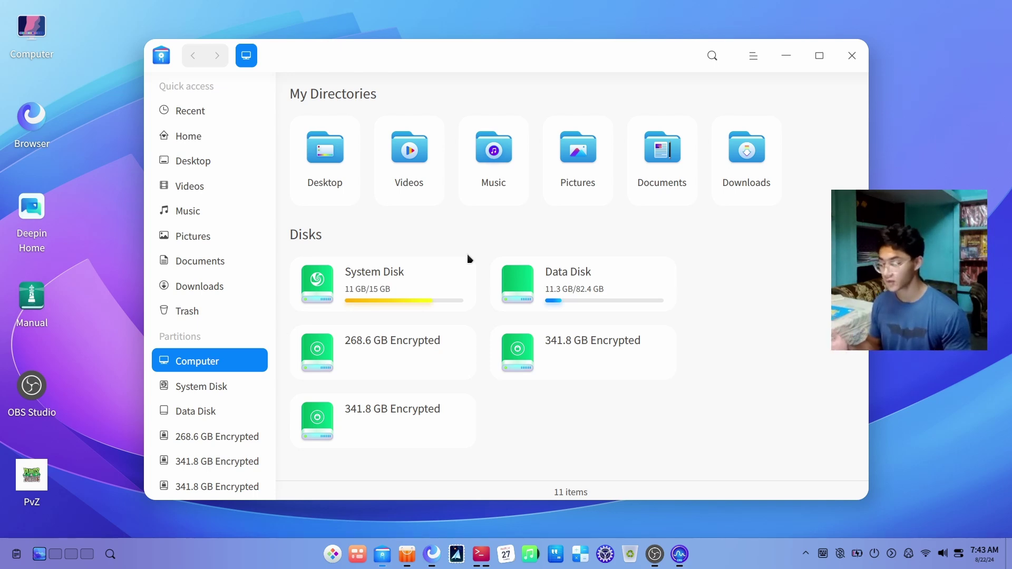
left_click(232, 260)
left_click(216, 184)
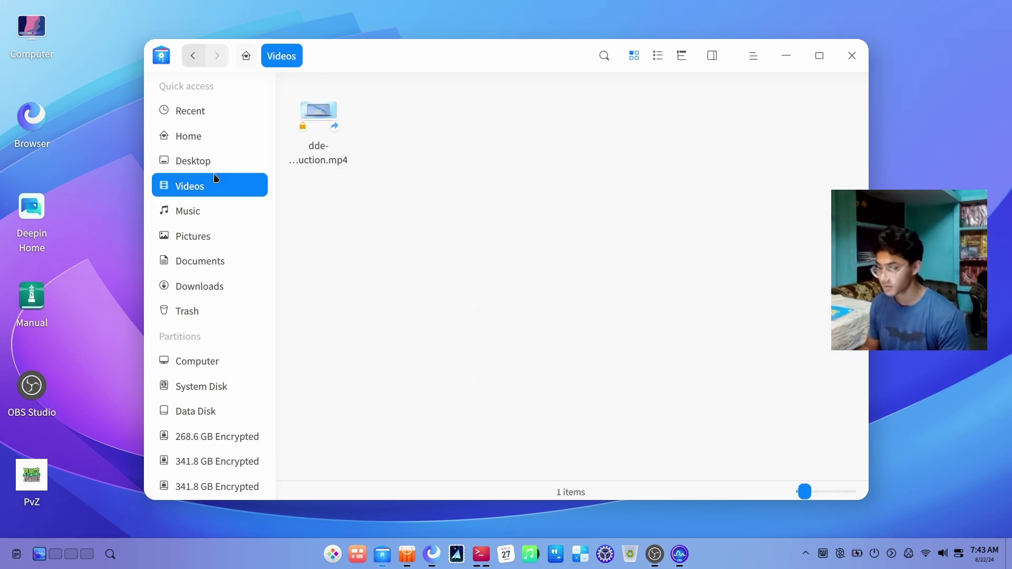
double_click(316, 119)
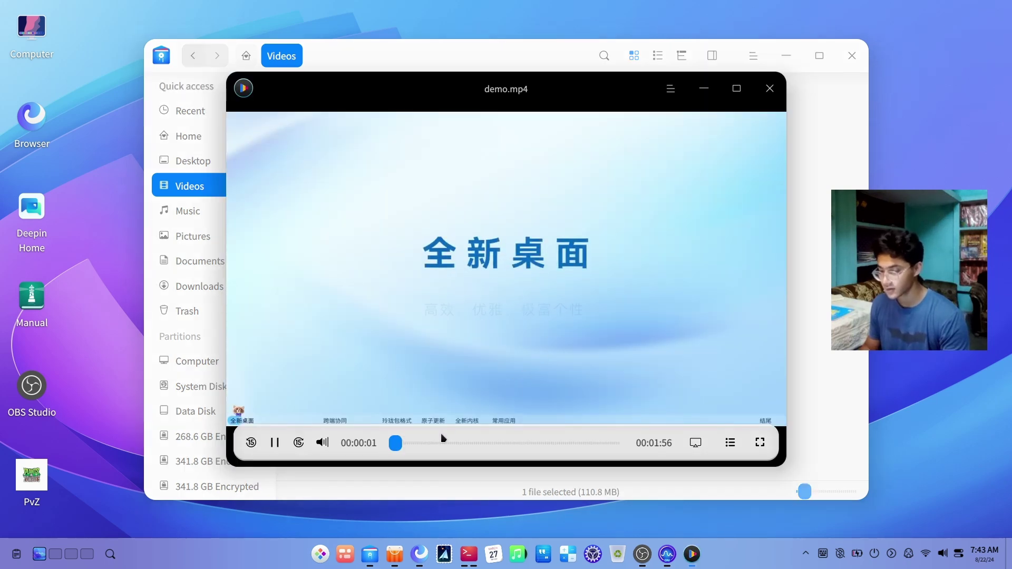
left_click(433, 436)
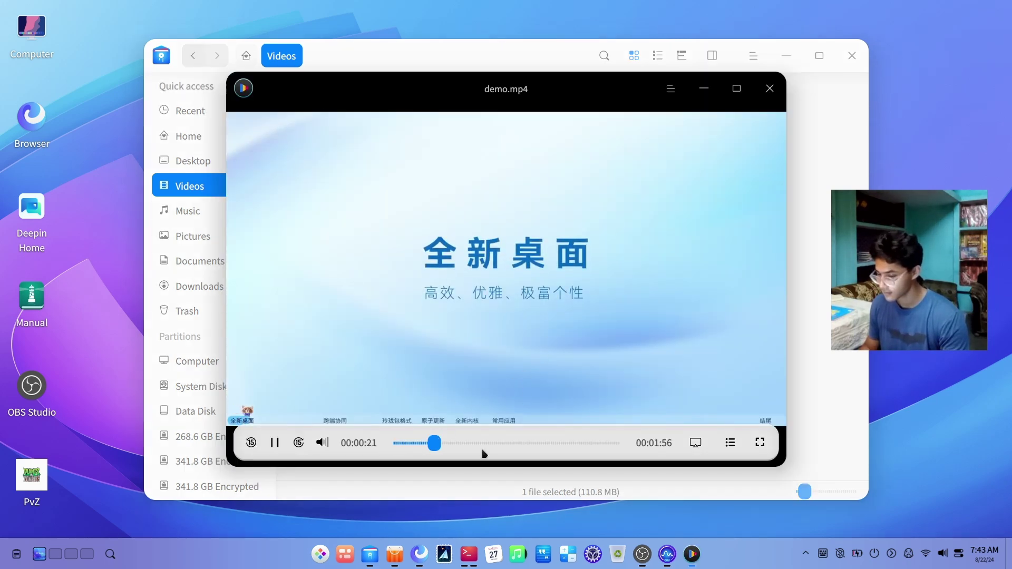
Step: Skip the video ahead to about 00:01:05, close the player, check the Documents and Downloads folders, and close the file manager
left_click(519, 446)
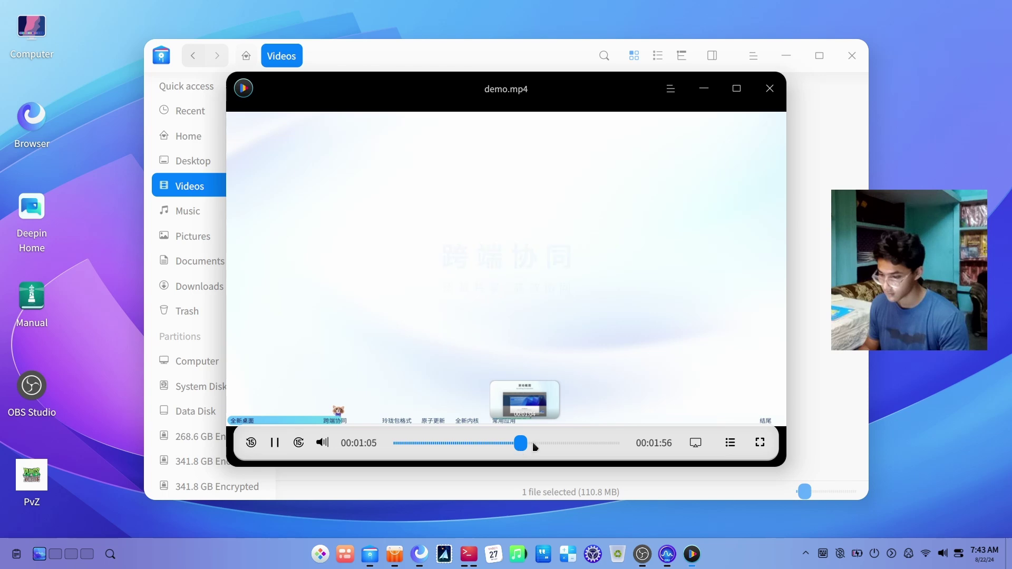
left_click(779, 89)
left_click(200, 258)
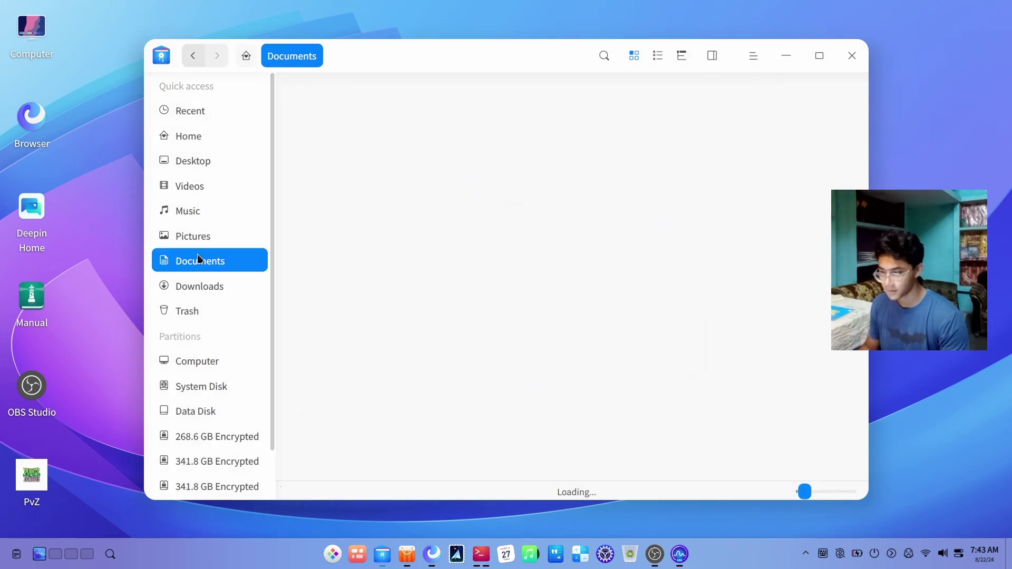
left_click(199, 286)
left_click(853, 58)
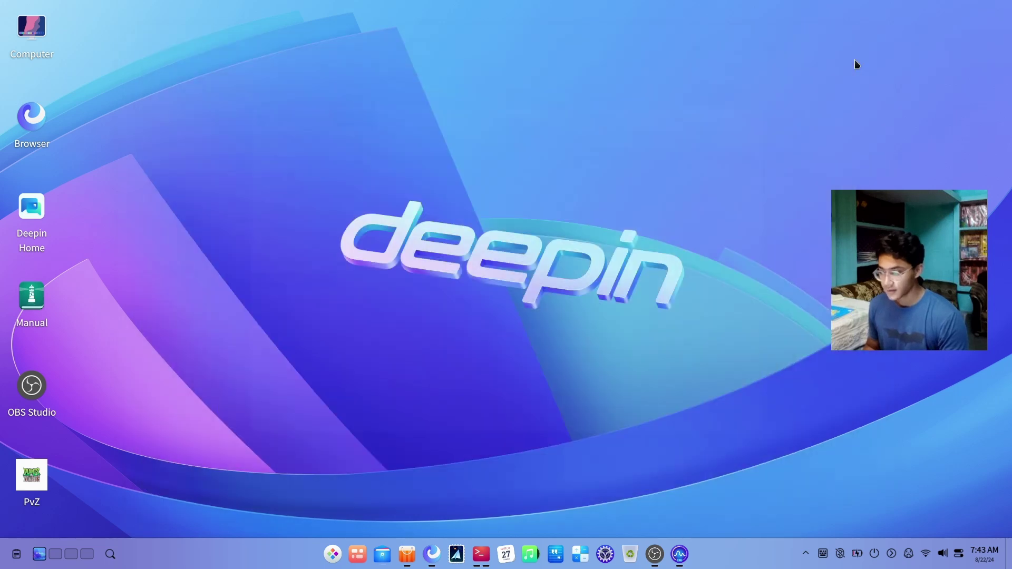
Step: Switch to the App Store, look through the Linyaps App section, open Hot Apps, and minimize the store
mouse_move(399, 546)
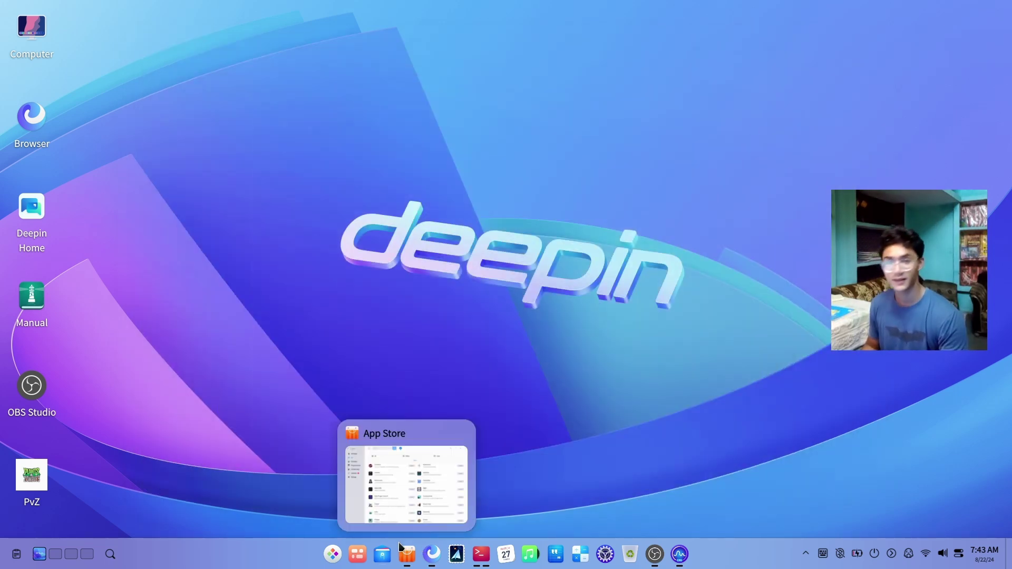
left_click(402, 501)
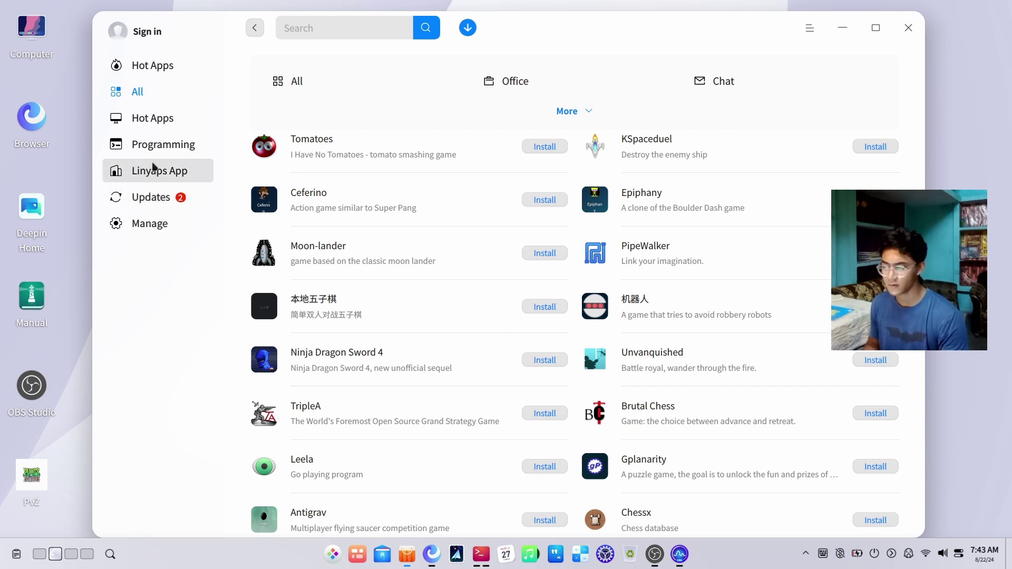
left_click(156, 179)
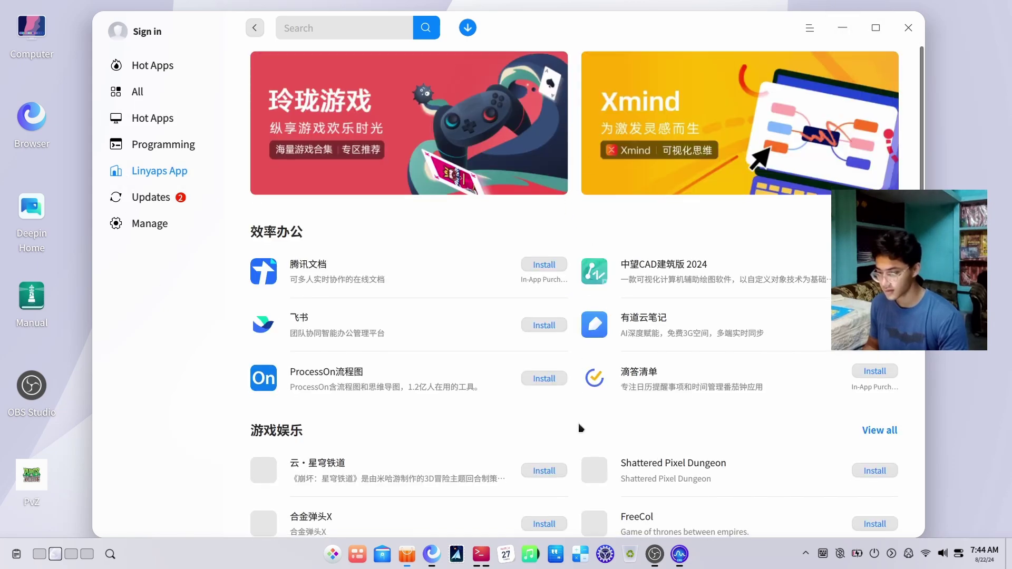
scroll(580, 425, "down", 7)
scroll(580, 428, "up", 1)
scroll(580, 427, "up", 6)
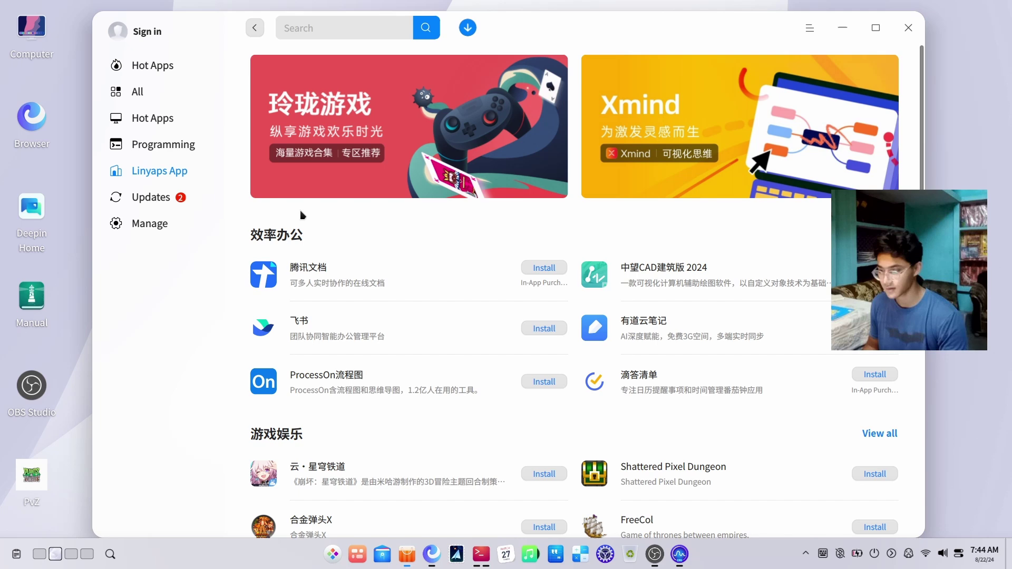
left_click(169, 67)
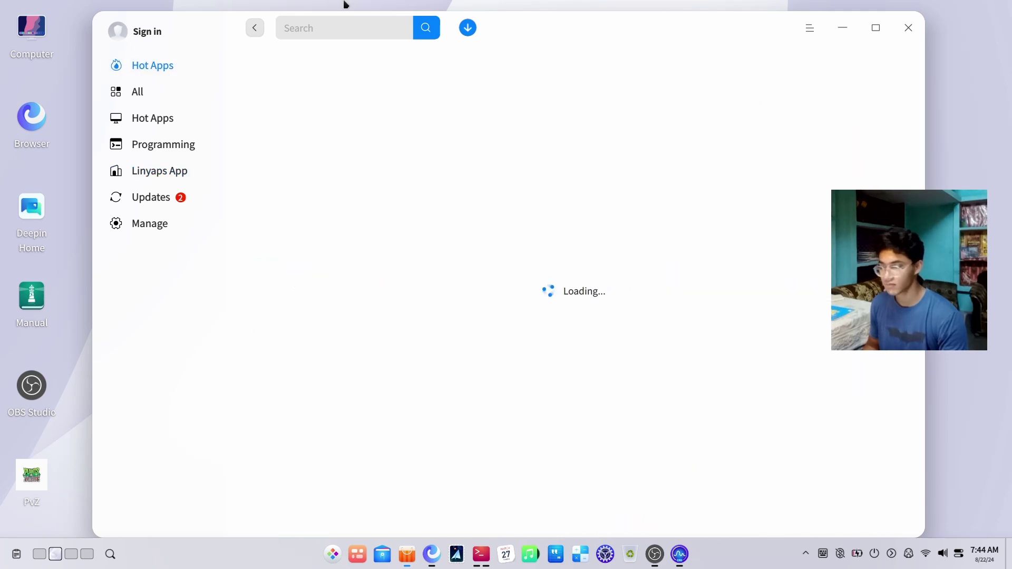
left_click(843, 28)
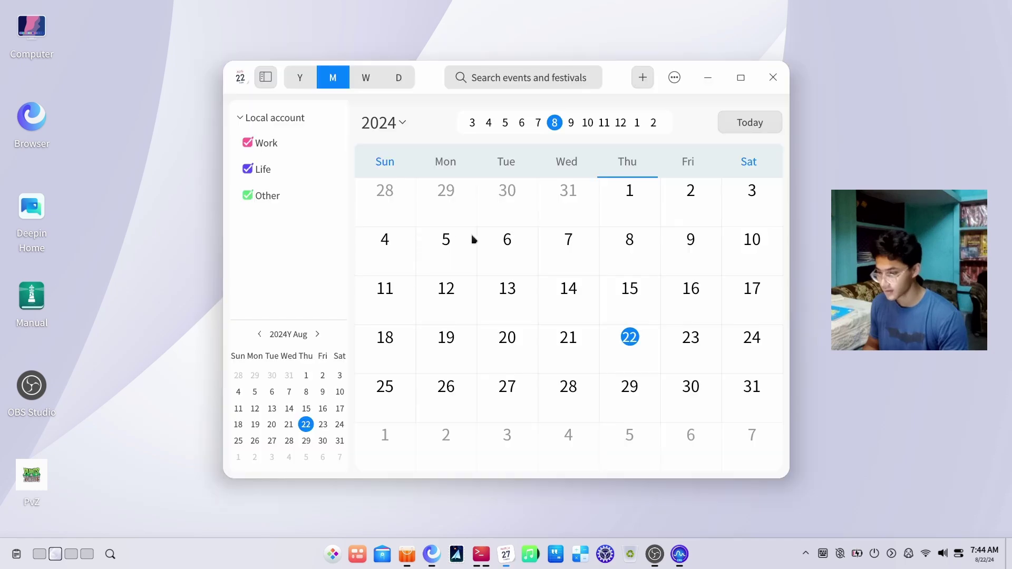
Step: Browse through the months in the calendar's month view and switch to the week view
scroll(475, 314, "down", 9)
scroll(474, 314, "up", 18)
scroll(474, 314, "down", 20)
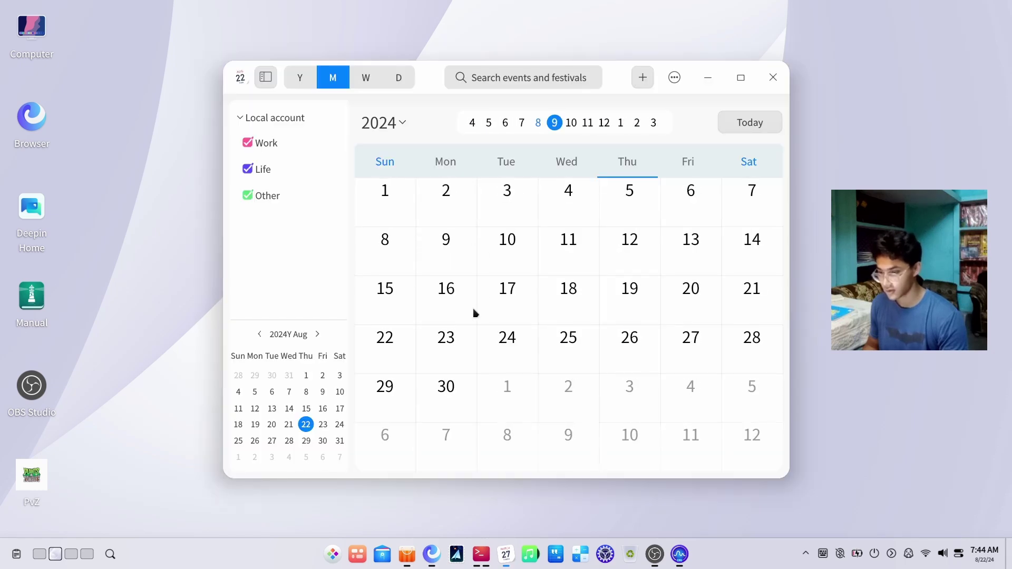
key("ctrl+w")
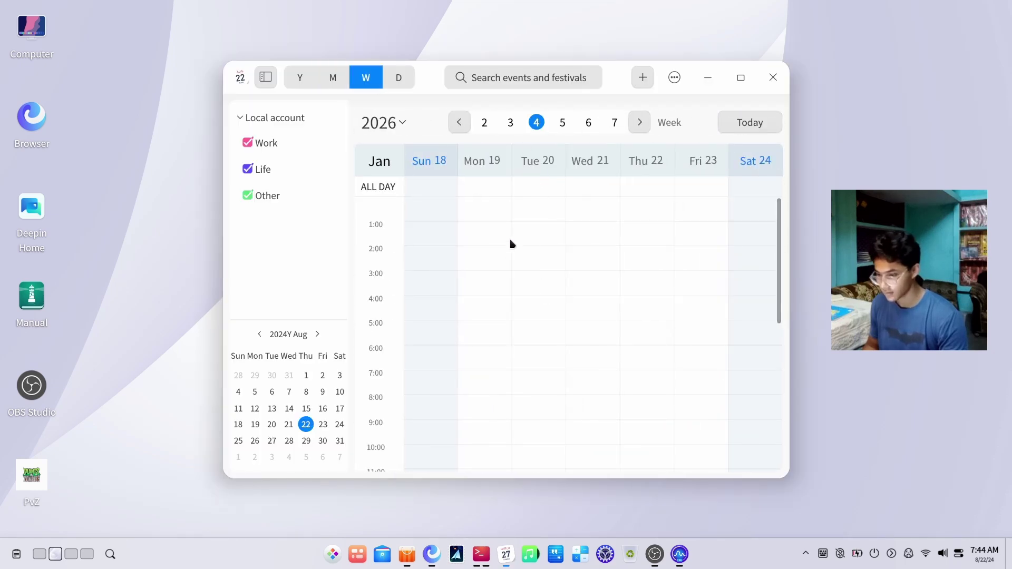
Step: Start new events in the January 2026 week view, including one on 20 January from 1:15 to 4:45, and cancel them
left_click_drag(510, 239, 496, 304)
left_click(644, 97)
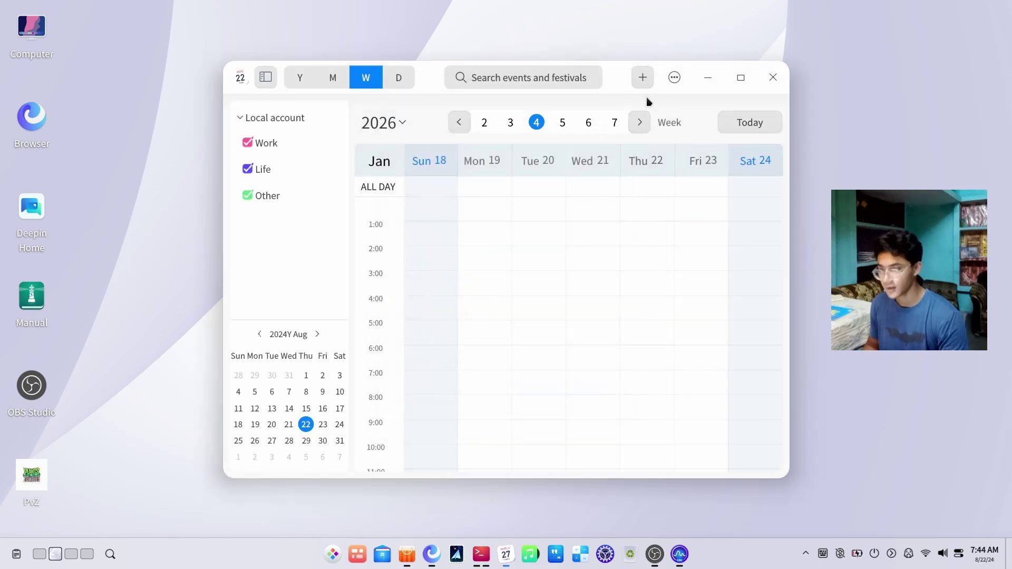
left_click_drag(558, 241, 551, 318)
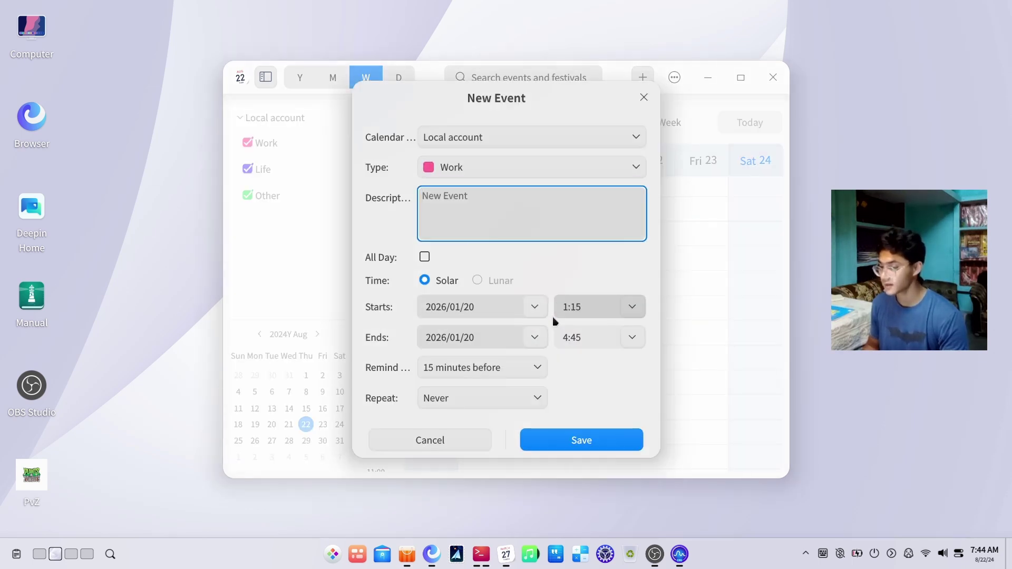
left_click(639, 97)
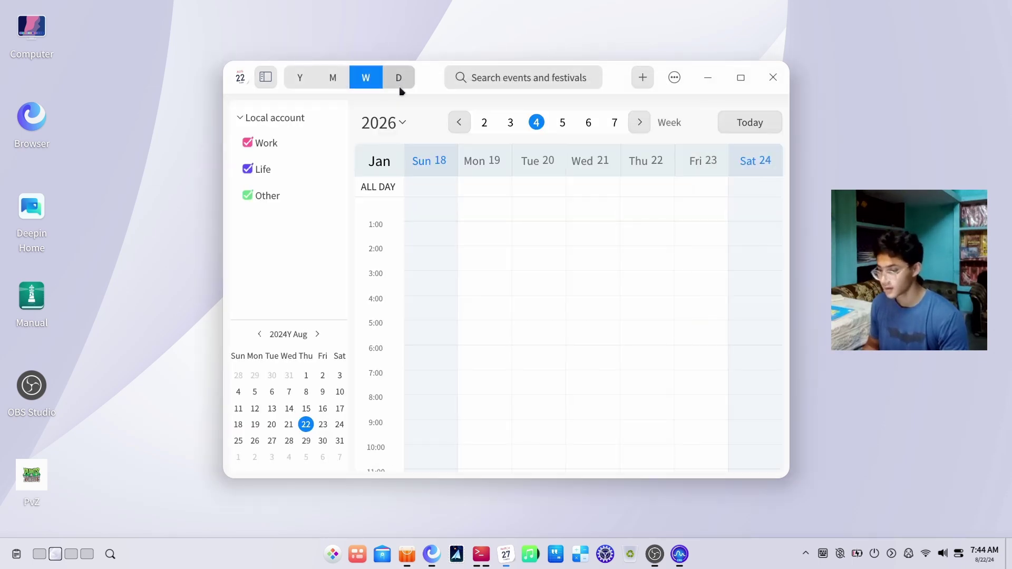
Step: Try the calendar in the dark theme and return it to the light theme
left_click(675, 77)
mouse_move(691, 149)
left_click(811, 167)
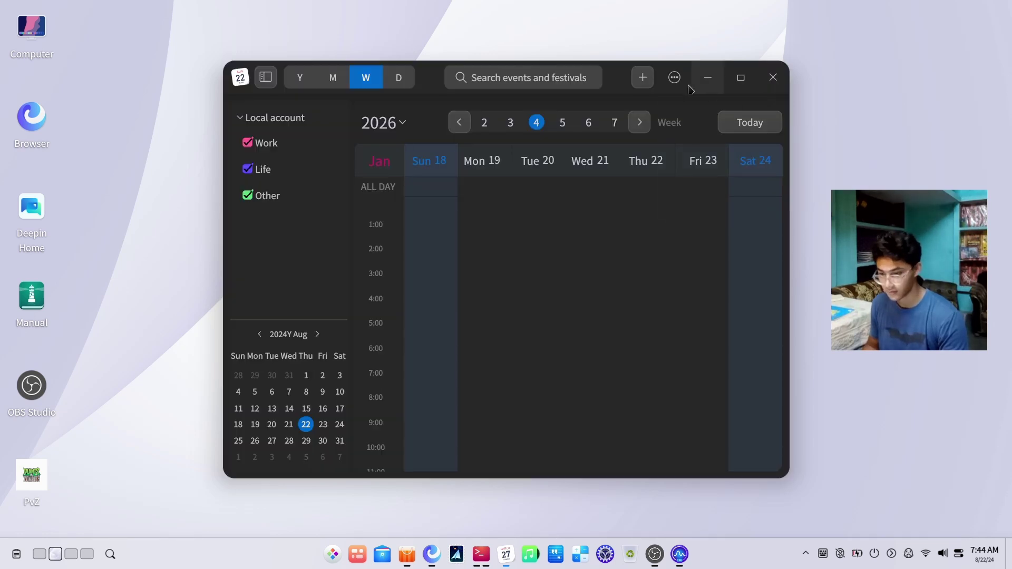
left_click(674, 77)
left_click(784, 152)
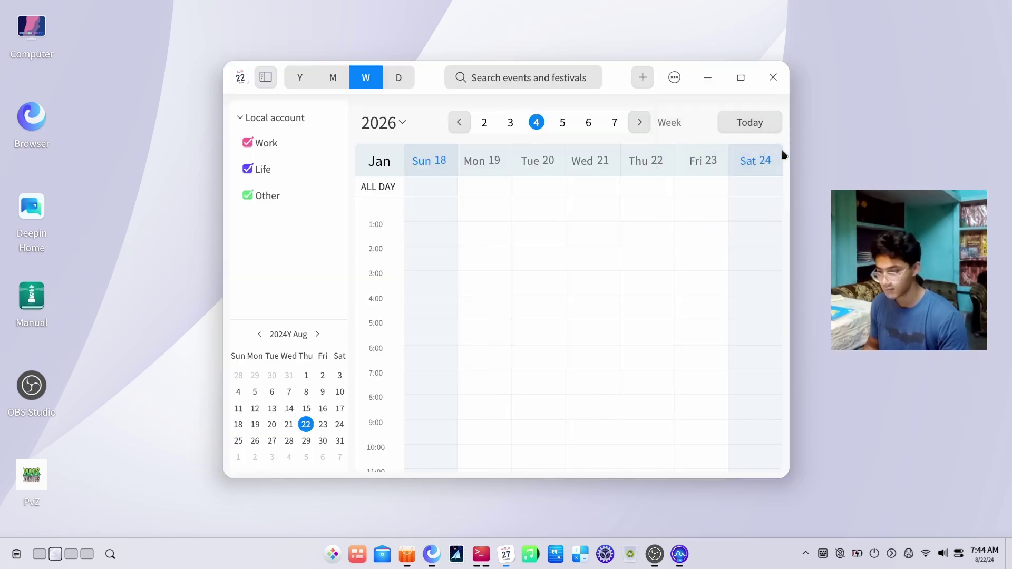
Step: Switch the calendar to the day view, look through the day's hours, and close the calendar
left_click(394, 76)
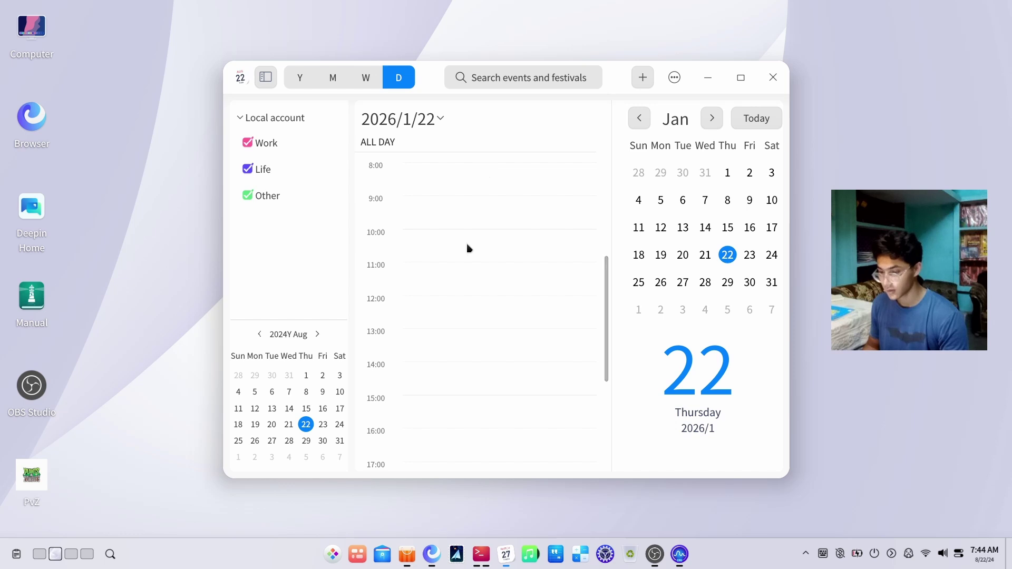
scroll(467, 248, "down", 5)
scroll(467, 248, "up", 10)
left_click(772, 78)
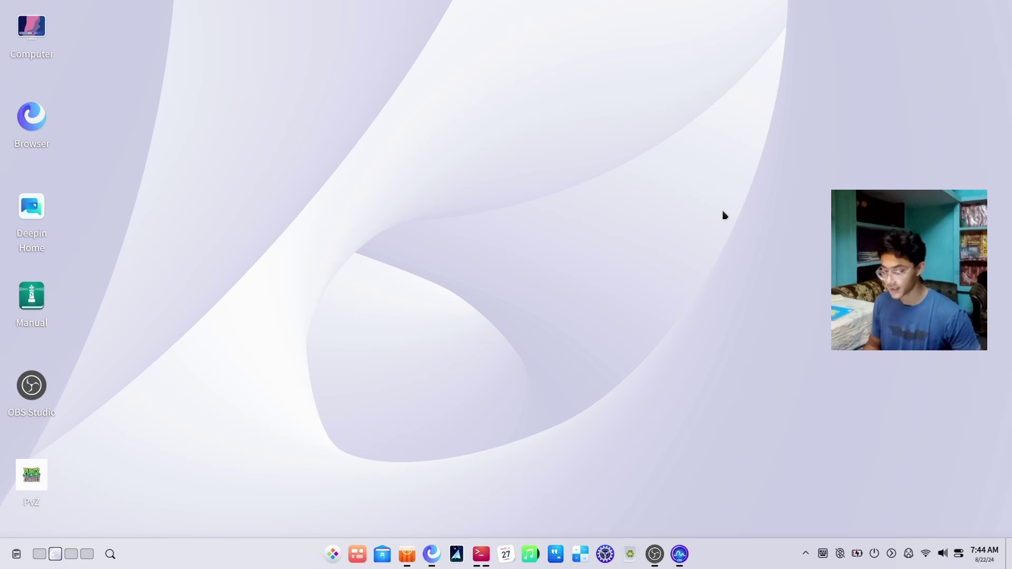
Step: Open the music player, view its Equalizer settings, and close the player with the option to minimize to the system tray
left_click(529, 553)
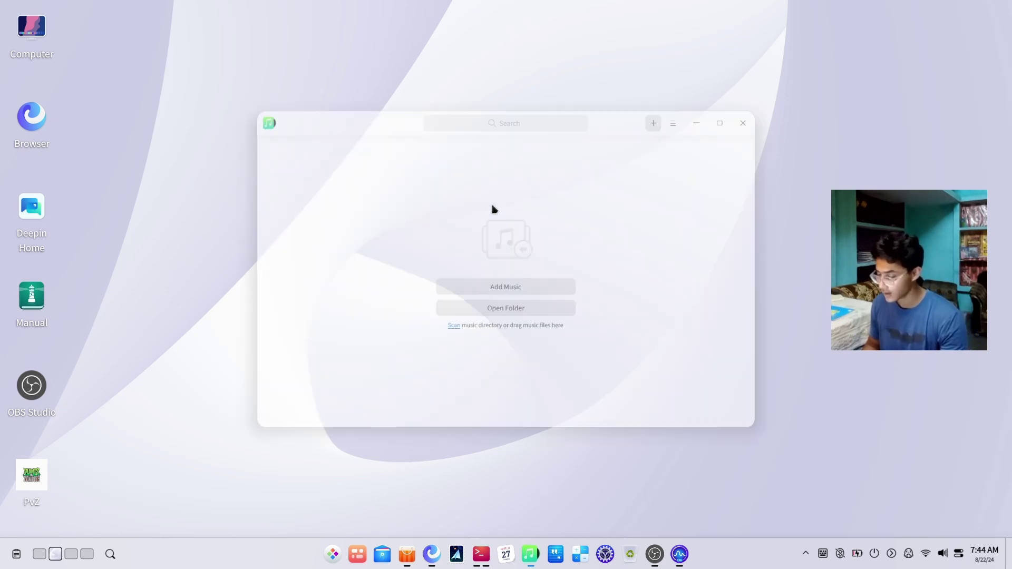
left_click_drag(351, 64, 390, 78)
left_click(787, 80)
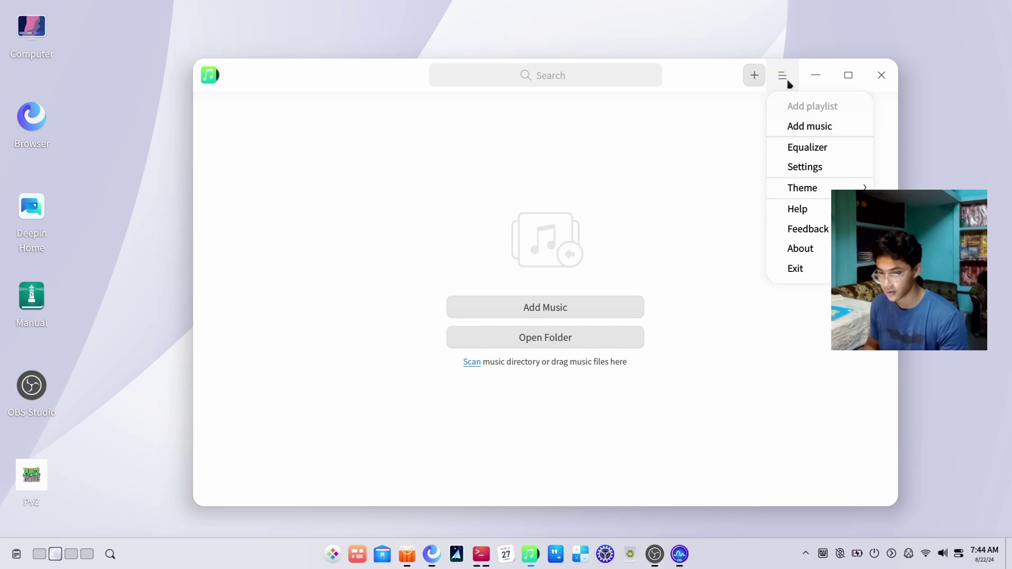
left_click(824, 148)
left_click(770, 123)
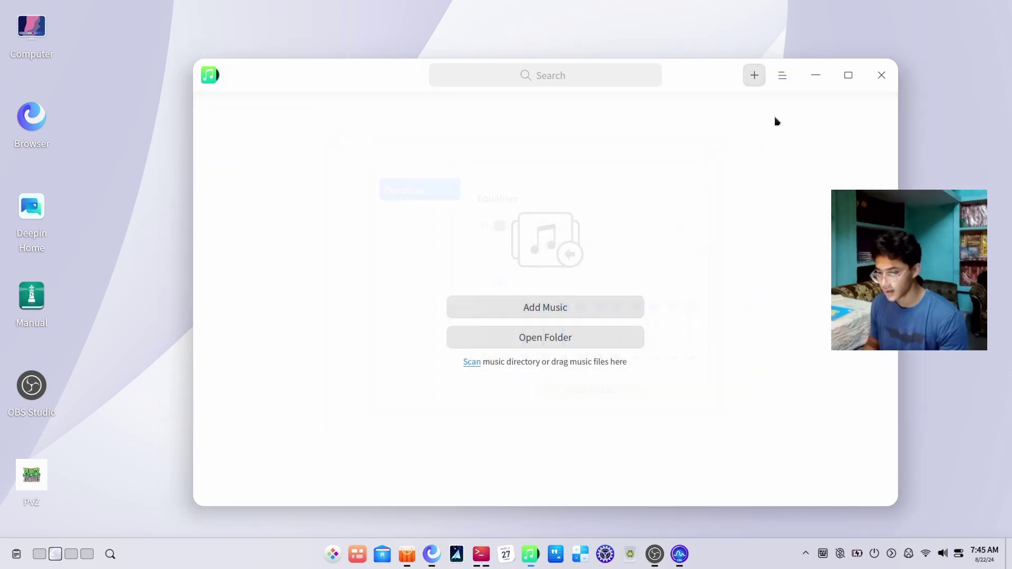
left_click(882, 76)
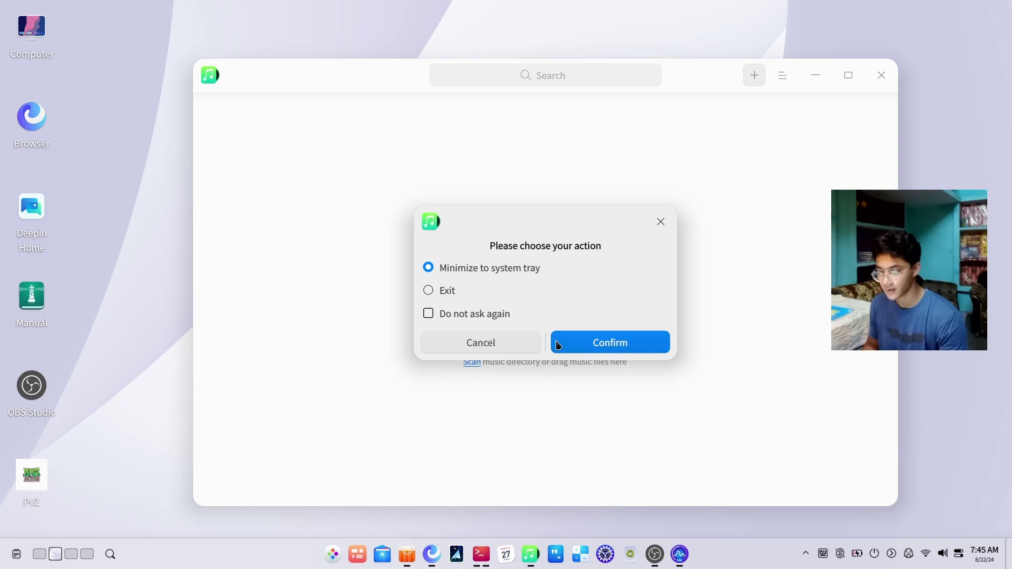
left_click(579, 346)
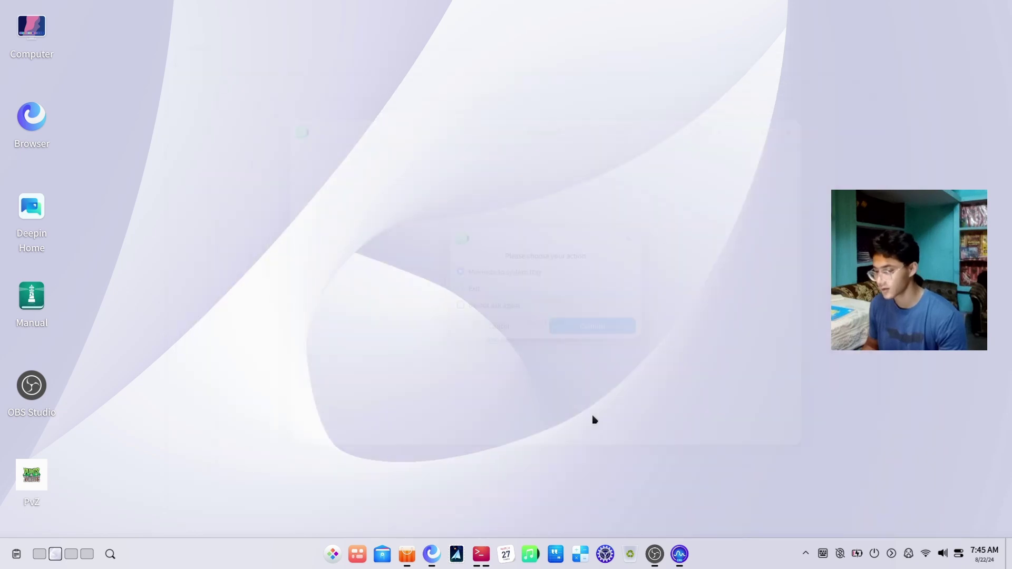
Step: Open the text editor and write "Hello," with a second line reading "Subscribe to" followed by the channel owner's full name
left_click(555, 552)
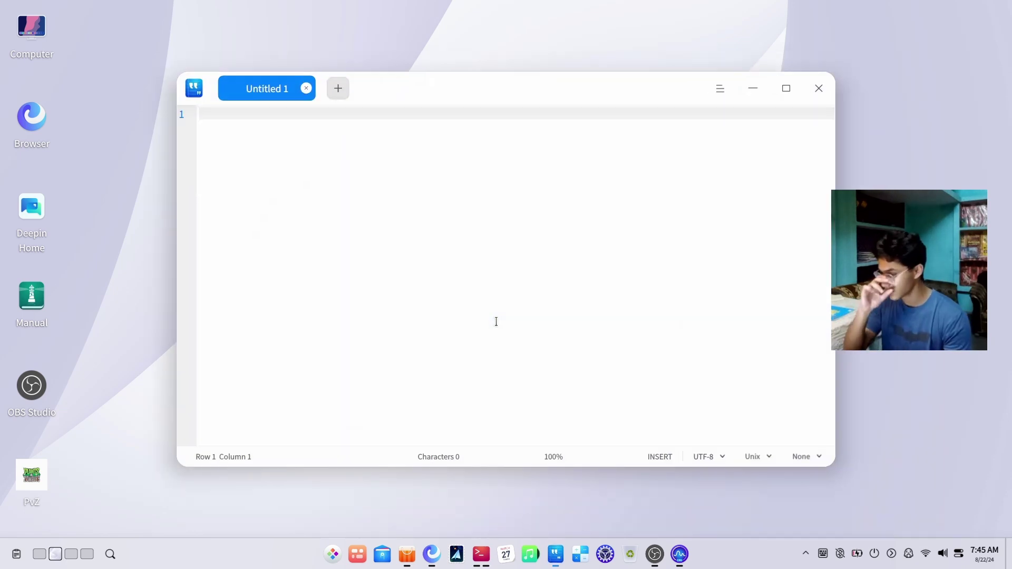
type("Hello,")
key("Return")
type("Subscribe")
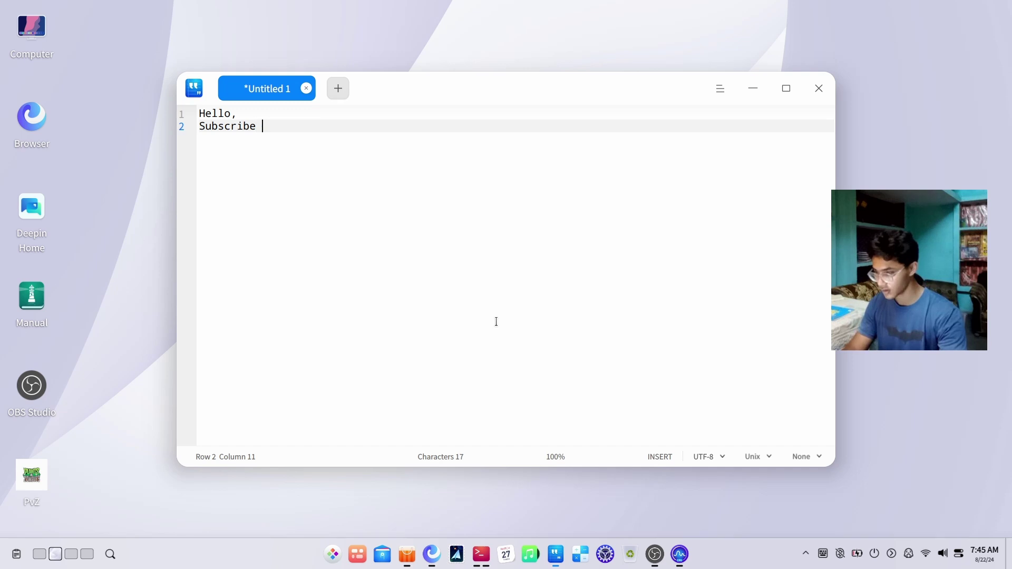
type(" to Om Narayan S")
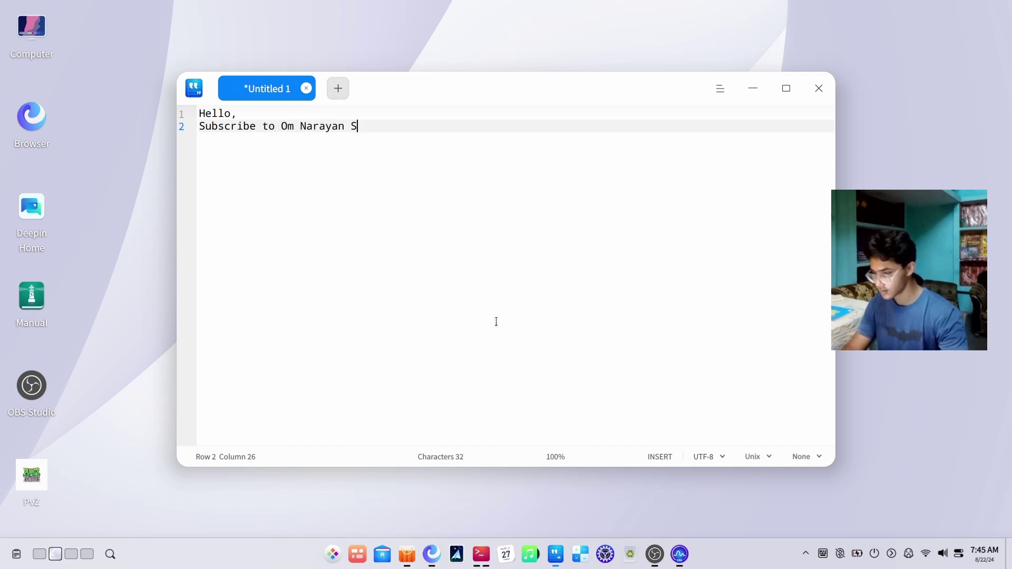
type("ingh")
Step: Select the second line, enlarge the text to 140%, view the editor's main options, and close the editor
triple_click(344, 121)
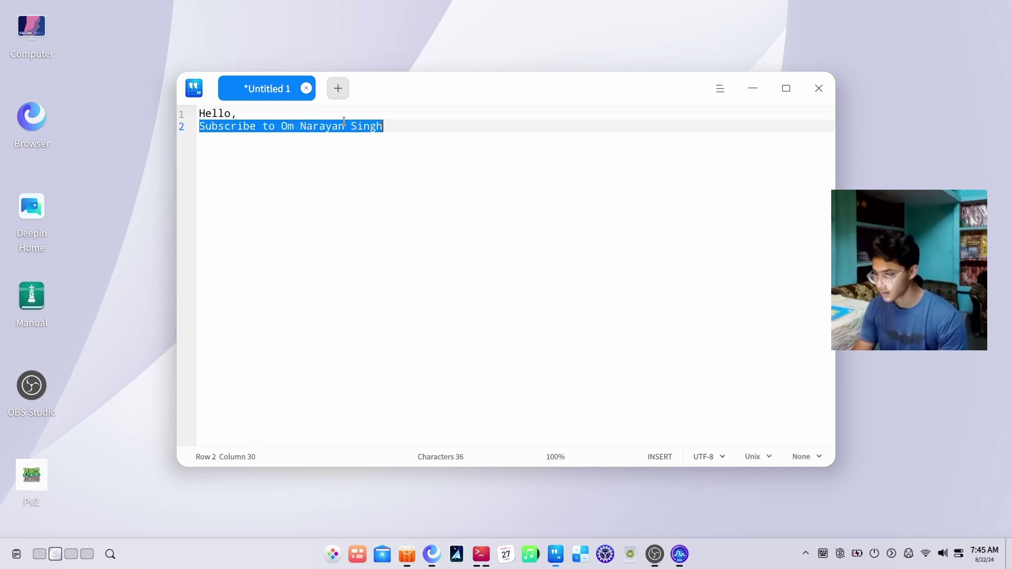
scroll(340, 125, "up", 4)
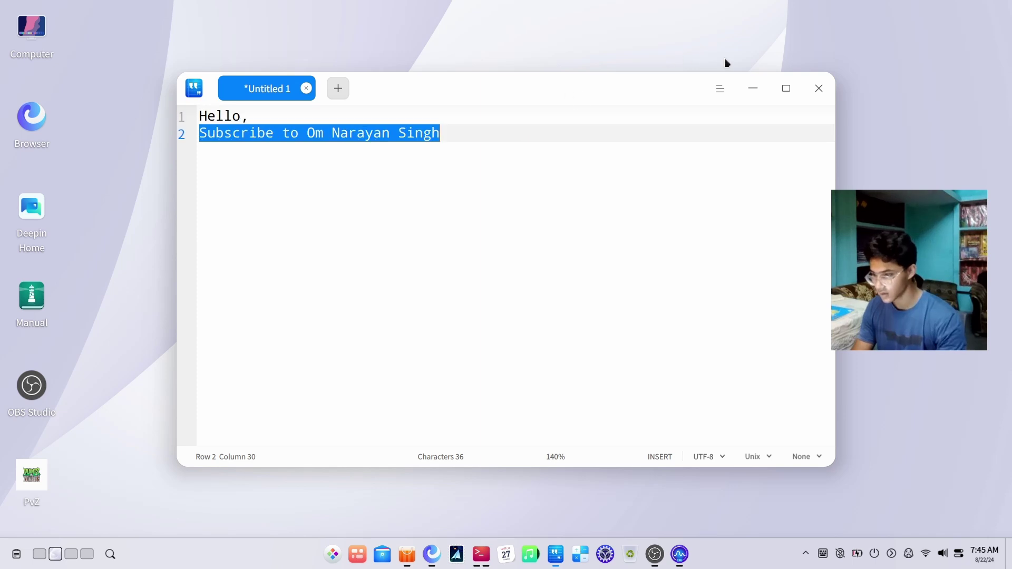
left_click(721, 100)
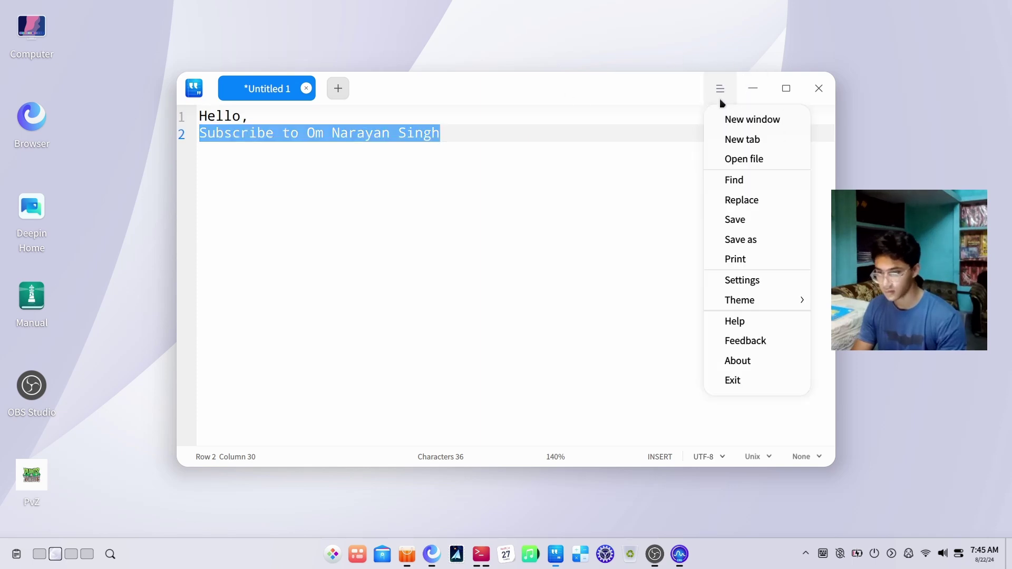
left_click(814, 95)
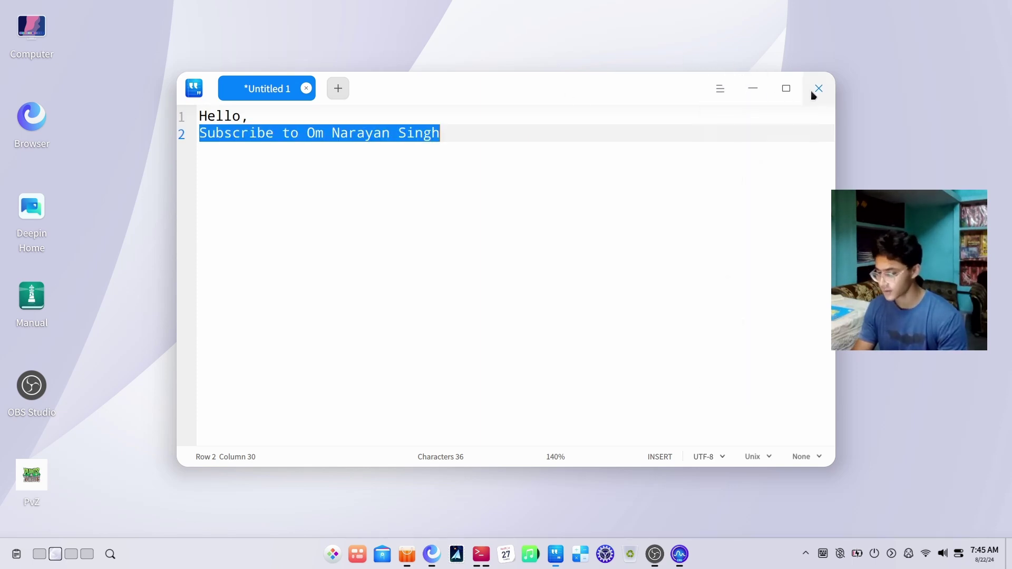
left_click(812, 92)
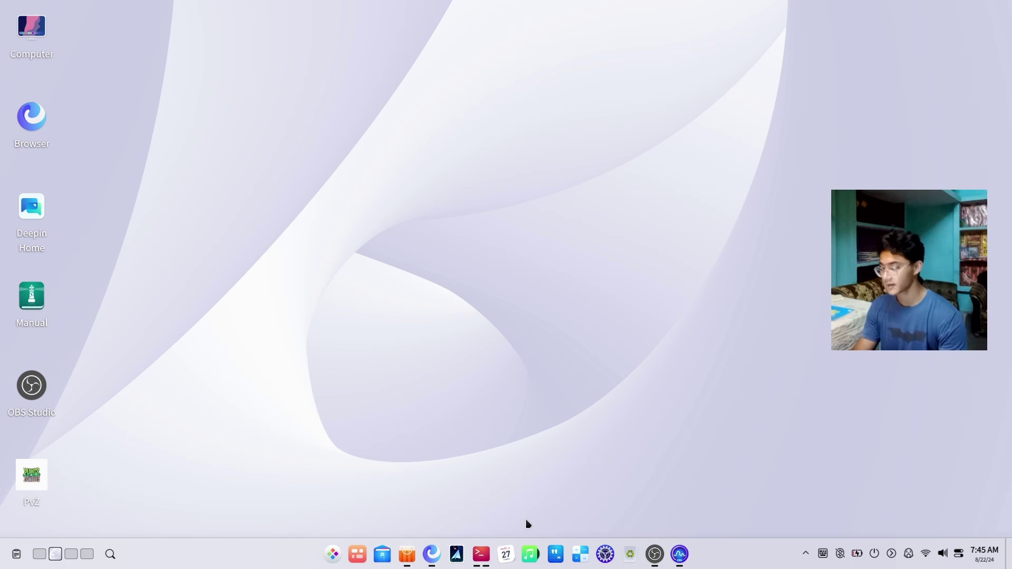
Step: Open the calculator and enter 7896
left_click(581, 553)
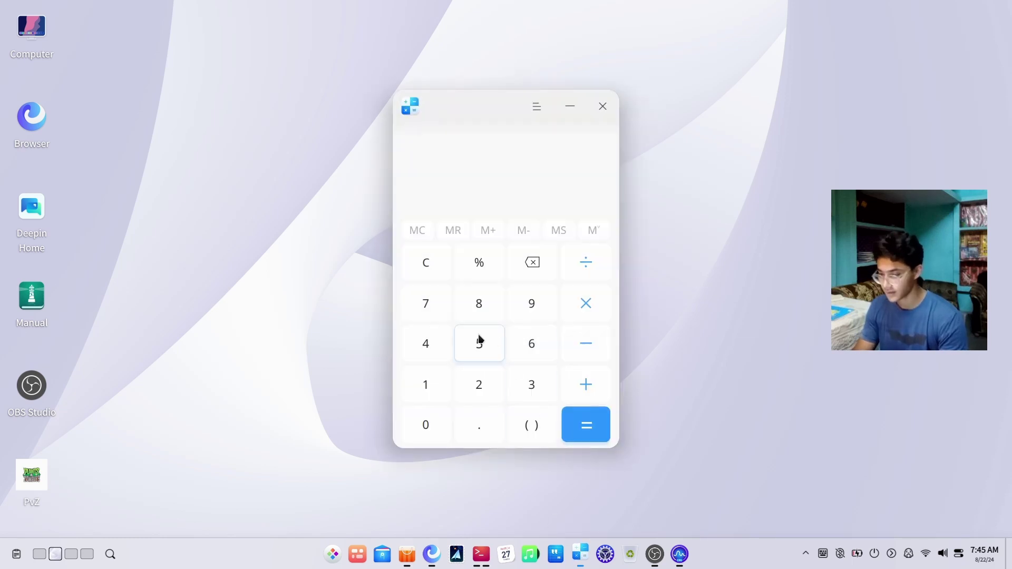
left_click(438, 301)
left_click(475, 297)
left_click(533, 316)
left_click(530, 327)
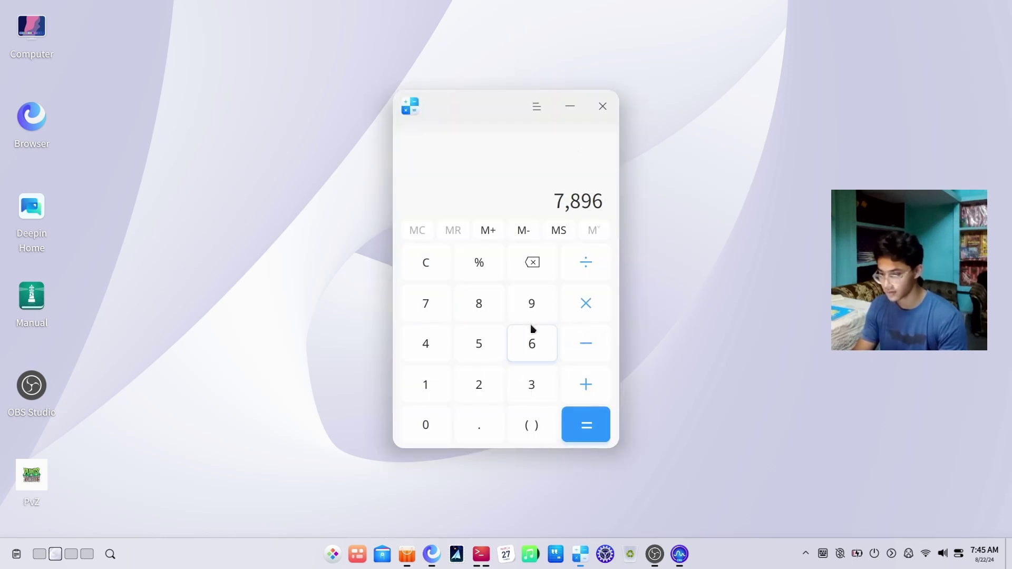
Step: Leave the calculator, open the Control Center, and expand the application tray
left_click(580, 553)
left_click(604, 559)
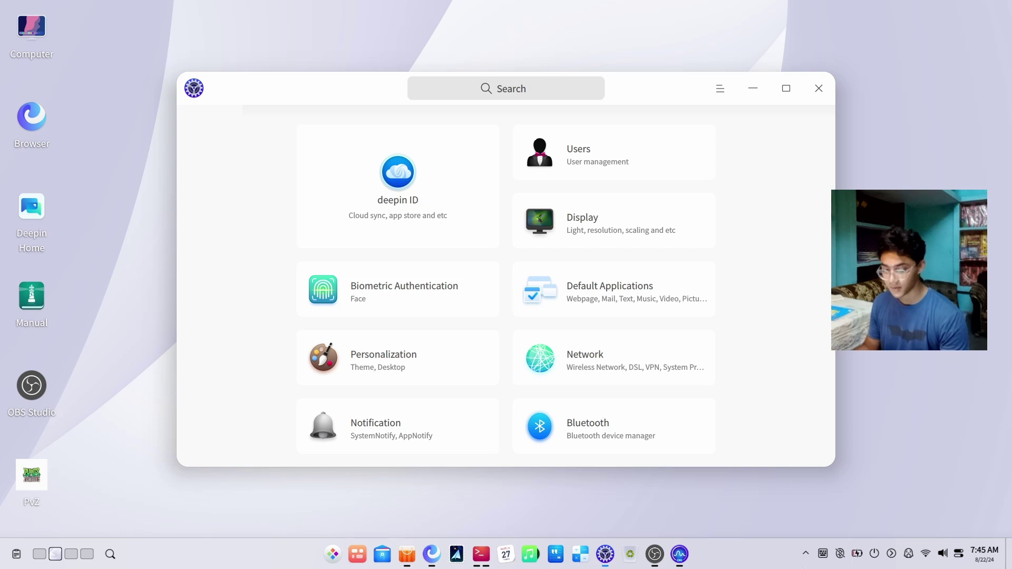
left_click(806, 554)
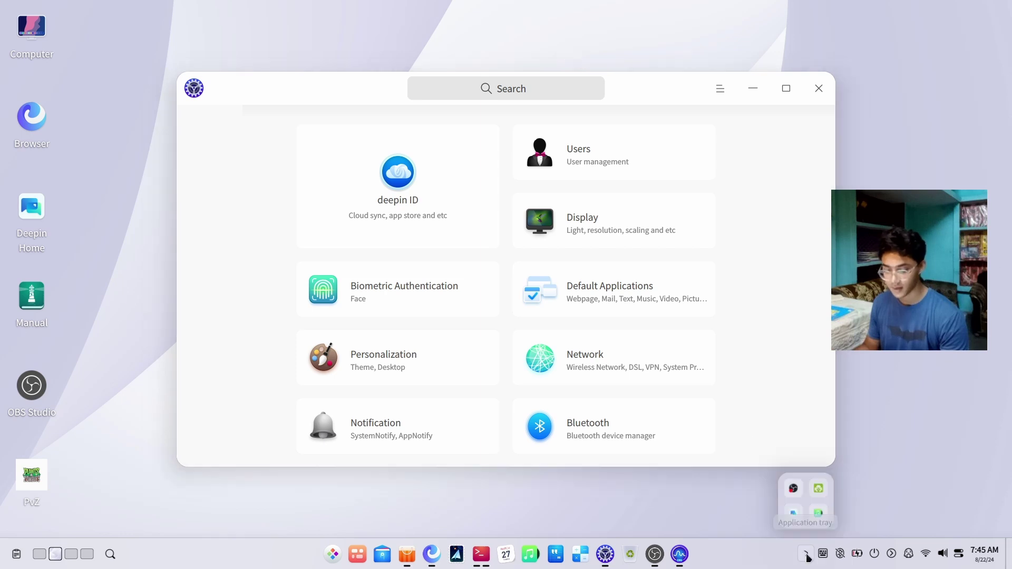
Step: Collapse the tray icons, view the wireless network panel, and browse the launcher's full application list
left_click(891, 554)
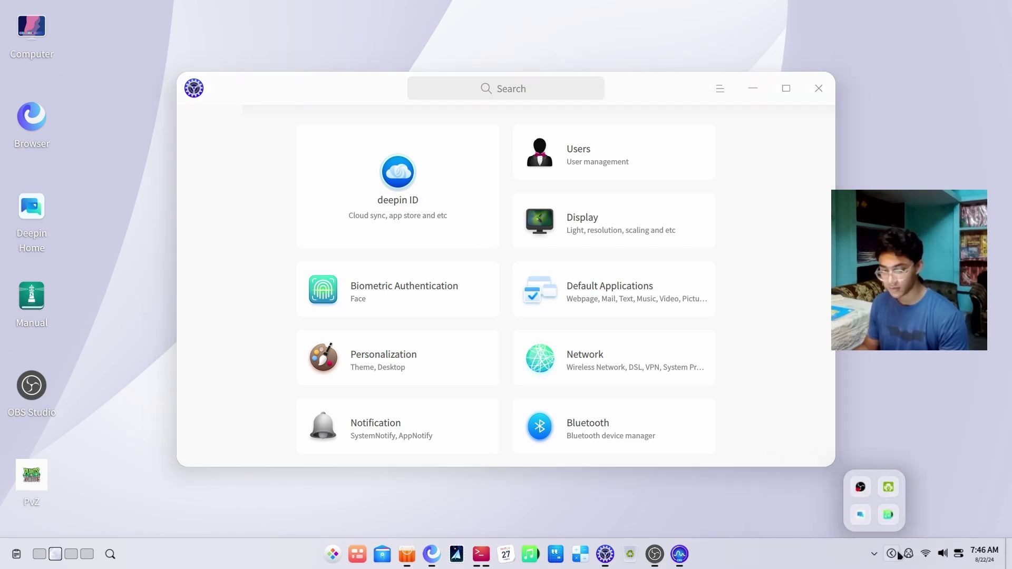
left_click(926, 553)
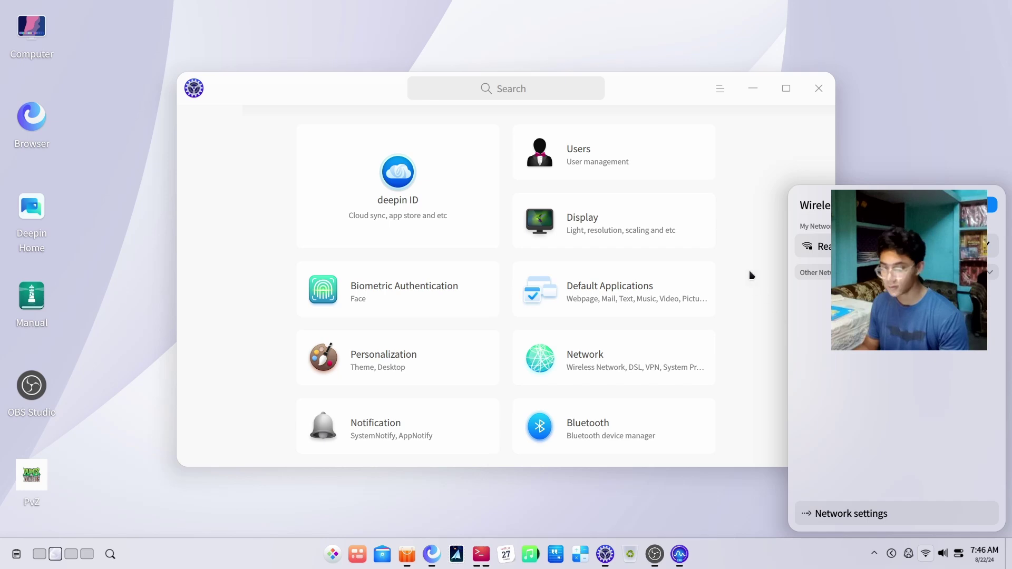
key("super")
scroll(366, 389, "up", 3)
scroll(368, 388, "down", 5)
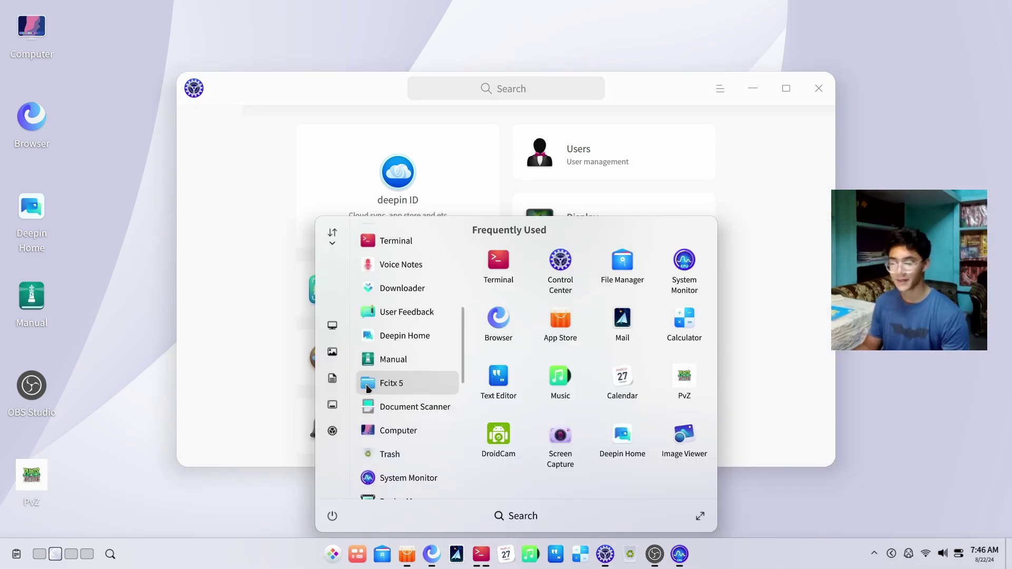
scroll(368, 388, "down", 5)
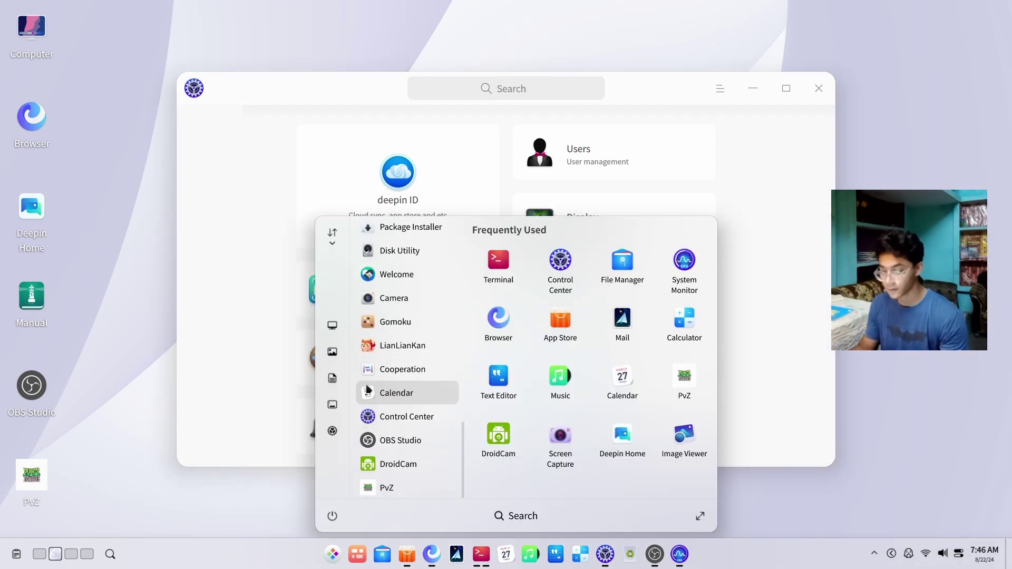
scroll(368, 390, "up", 10)
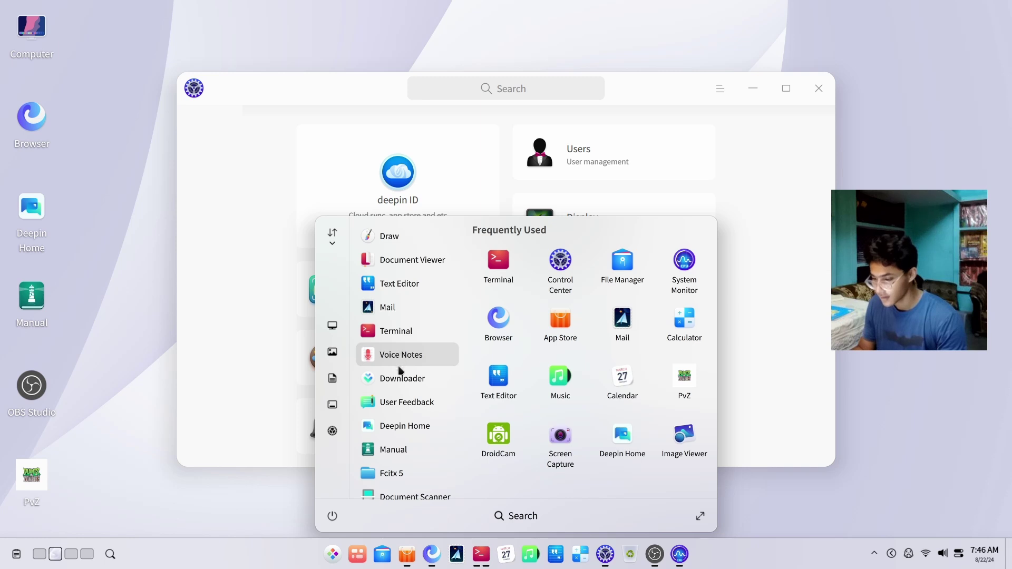
Step: Open the Downloader from the launcher, close it, and start Mail
left_click(399, 372)
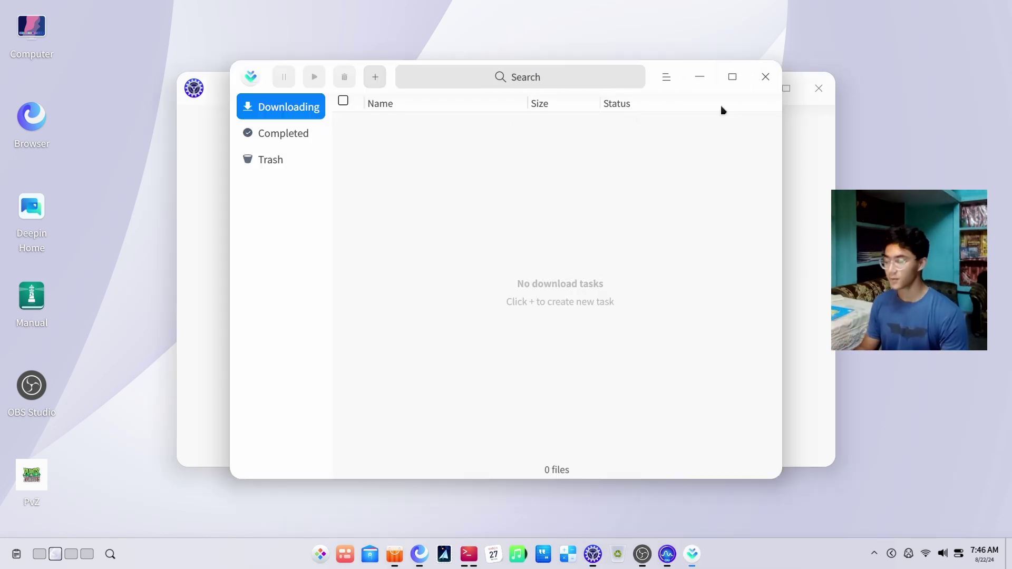
left_click(763, 77)
left_click(605, 335)
key("super")
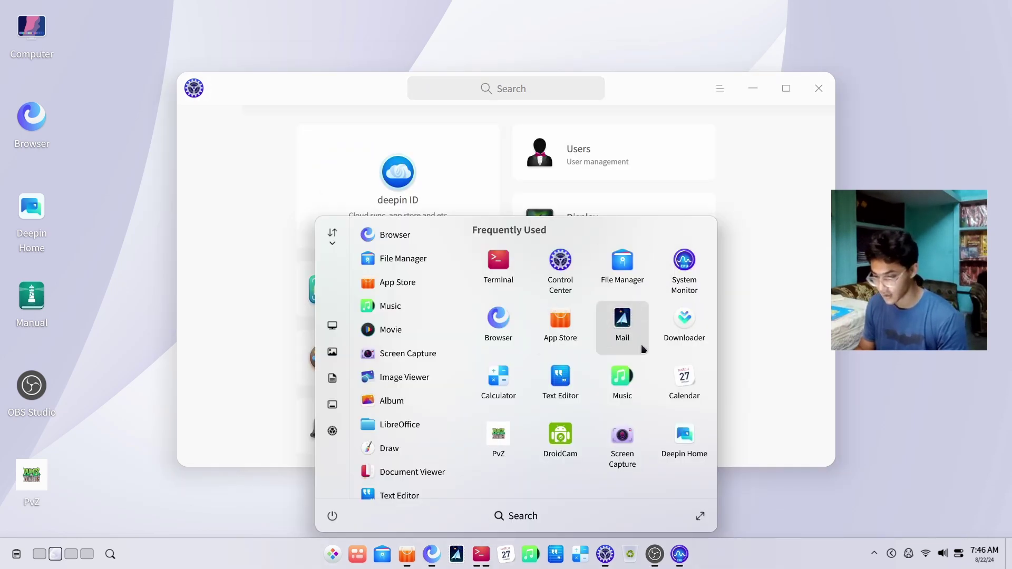
Step: Clear the desktop by closing the music player and the Add Email Account window and minimizing the Control Center
left_click(882, 76)
left_click(579, 343)
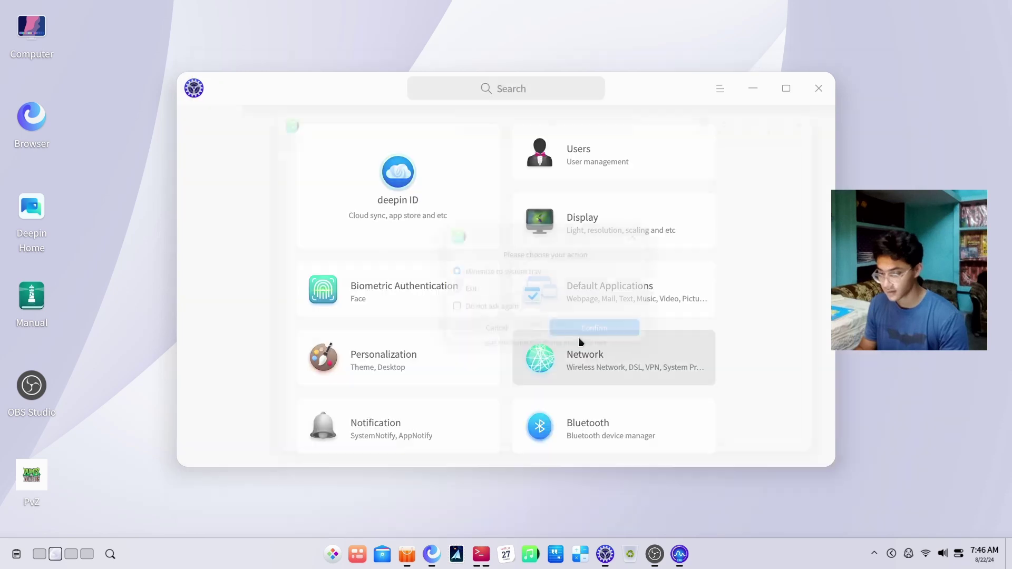
left_click(752, 88)
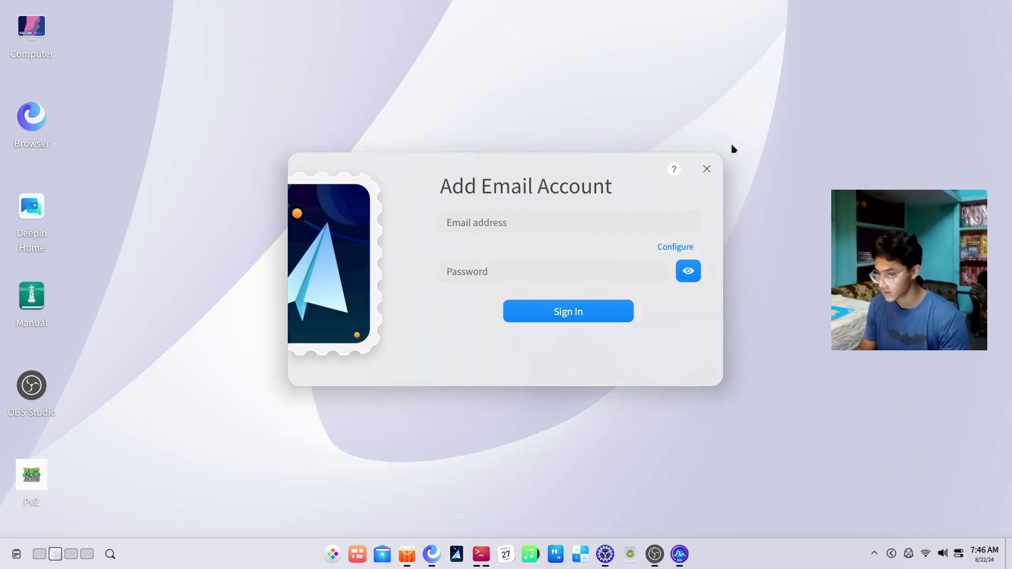
left_click(705, 167)
Step: Switch to the first workspace and open the desktop's view options
left_click(39, 553)
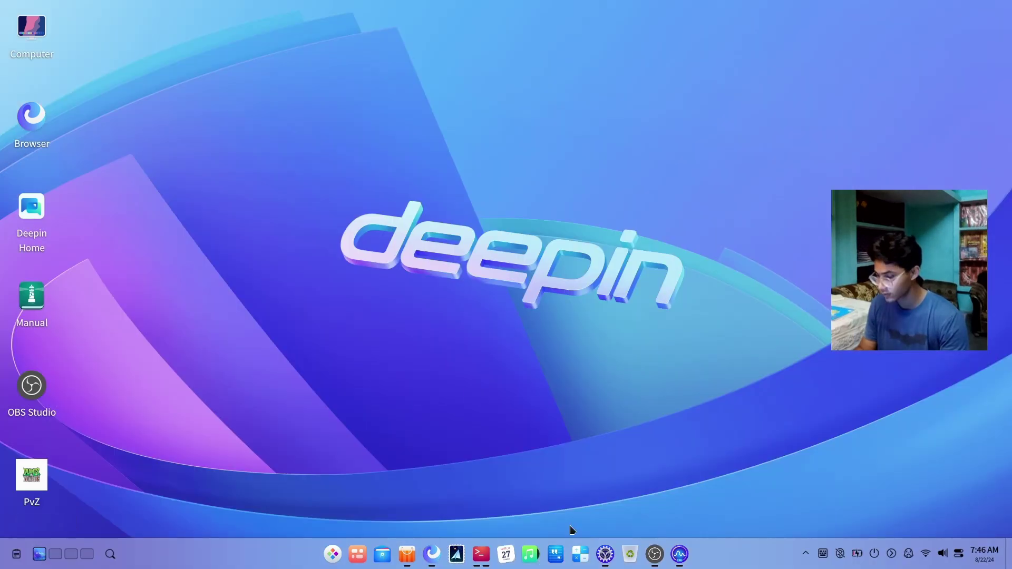
right_click(287, 179)
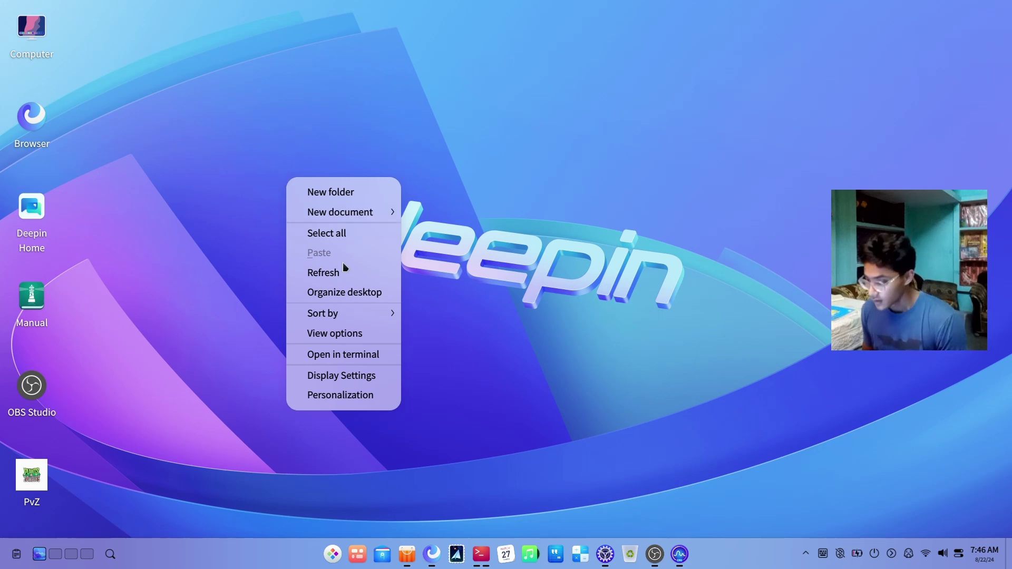
mouse_move(342, 316)
left_click(350, 293)
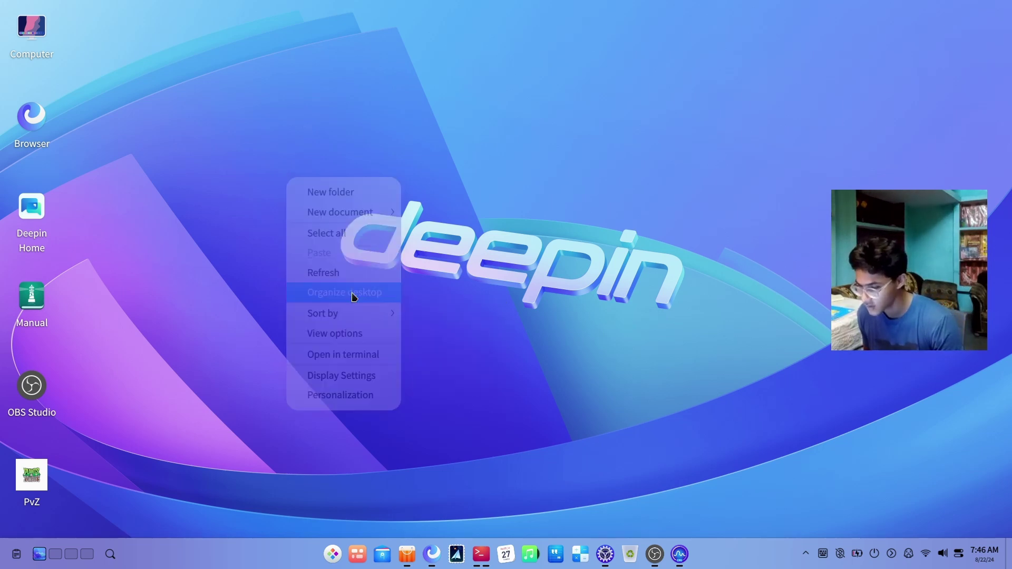
right_click(352, 295)
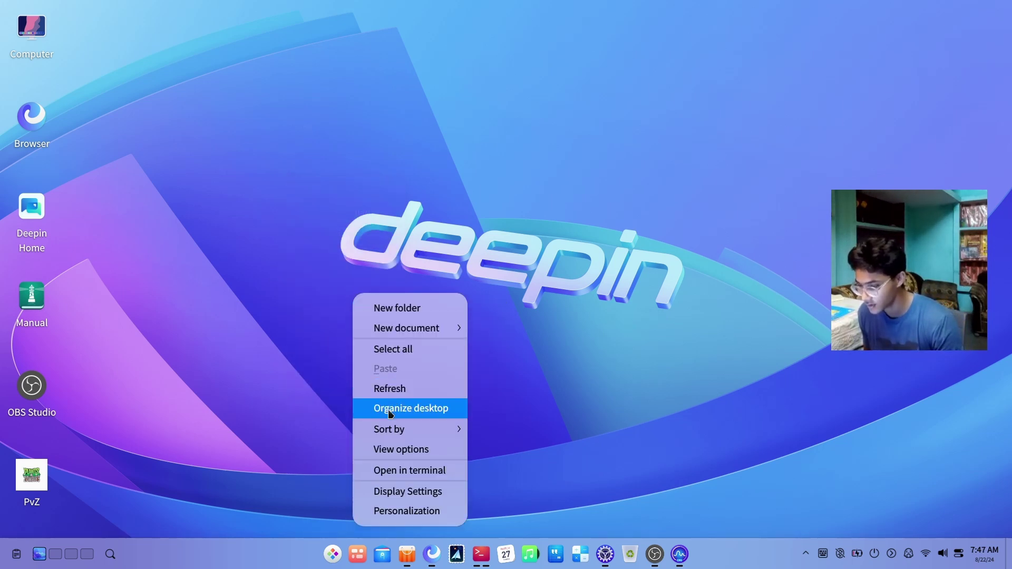
left_click(386, 441)
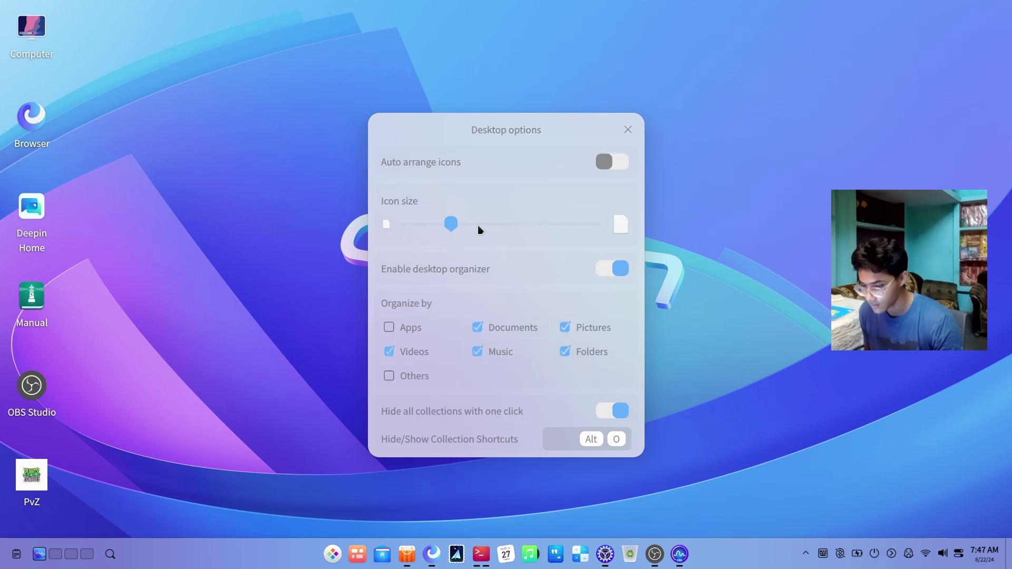
Step: Open the Display Settings, examine brightness, color temperature, scaling, resolution, refresh rate and rotation, and close the Control Center
right_click(640, 120)
left_click(681, 317)
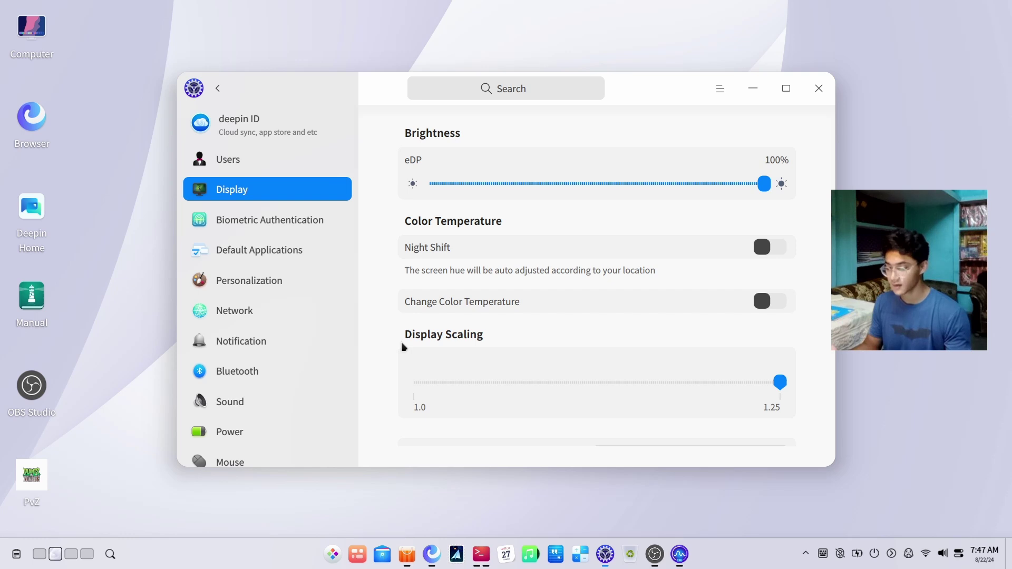
scroll(404, 347, "down", 3)
scroll(403, 347, "up", 3)
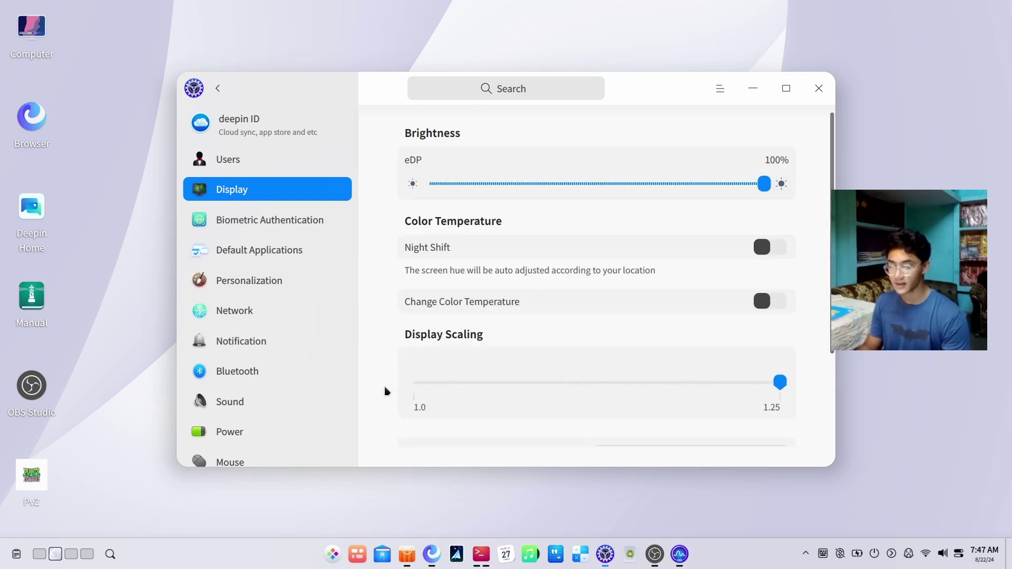
scroll(388, 365, "down", 3)
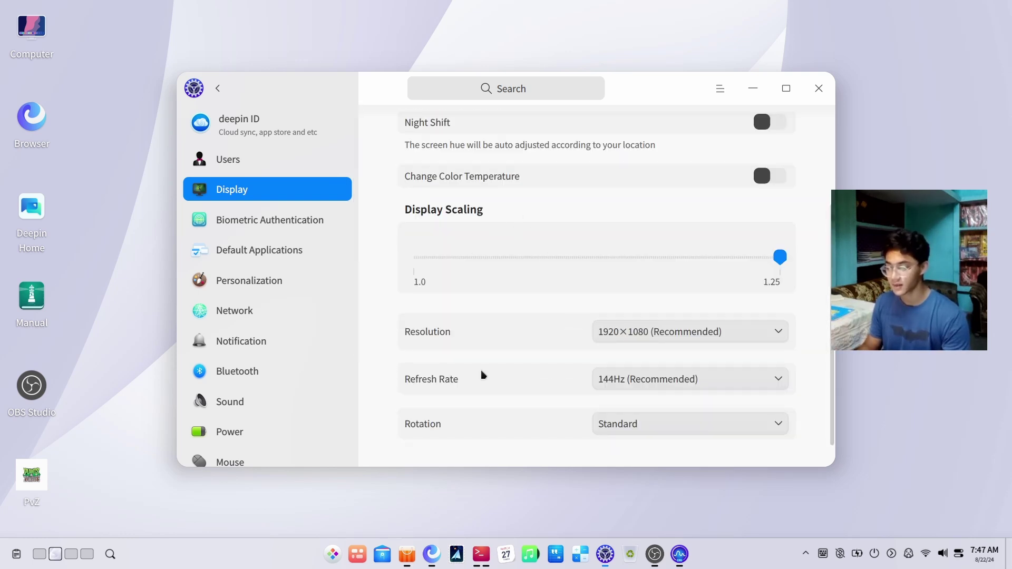
scroll(439, 392, "up", 3)
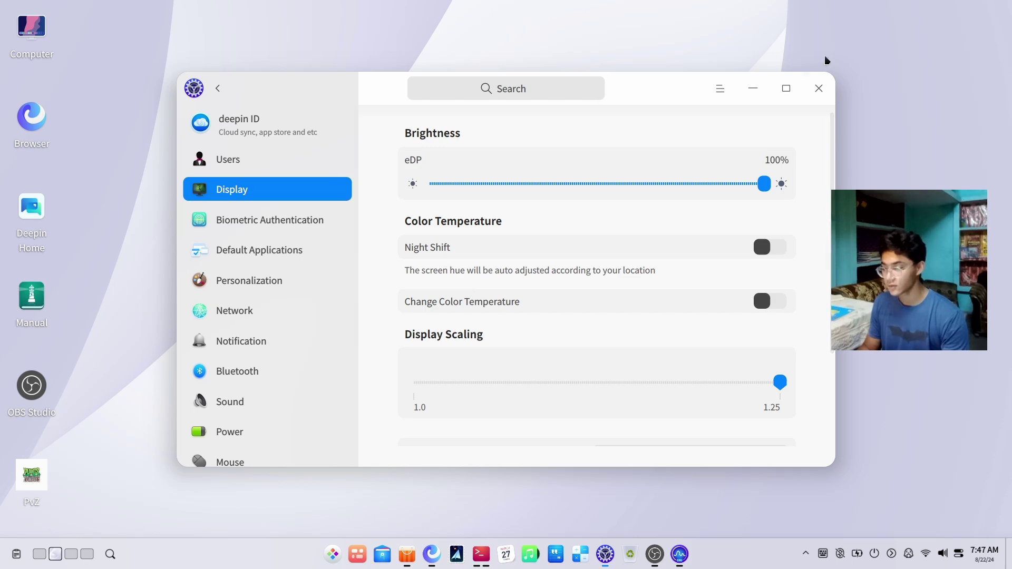
left_click(819, 88)
Step: Close the App Store and clear the first workspace by minimizing the terminal window
mouse_move(406, 566)
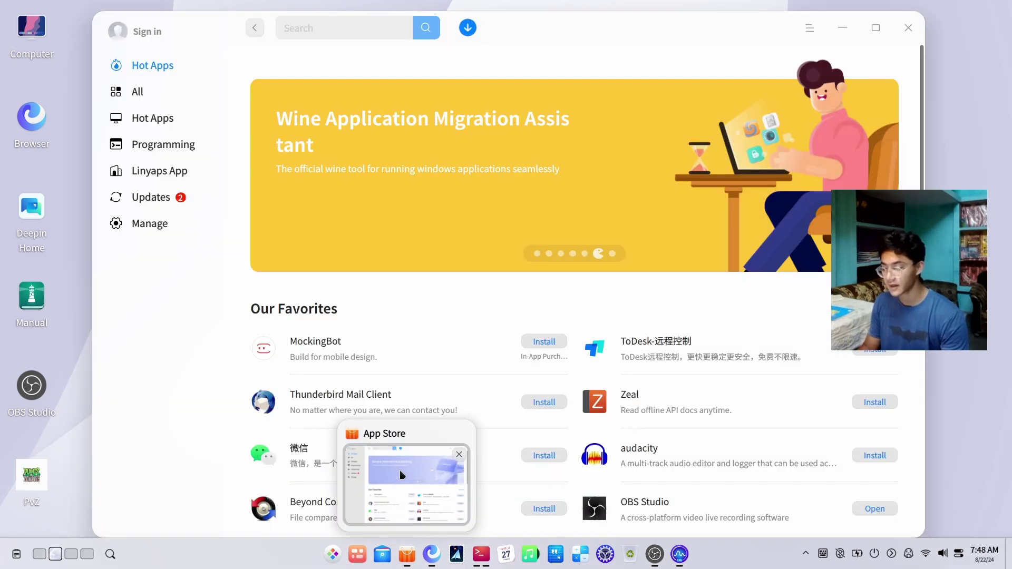
left_click(400, 470)
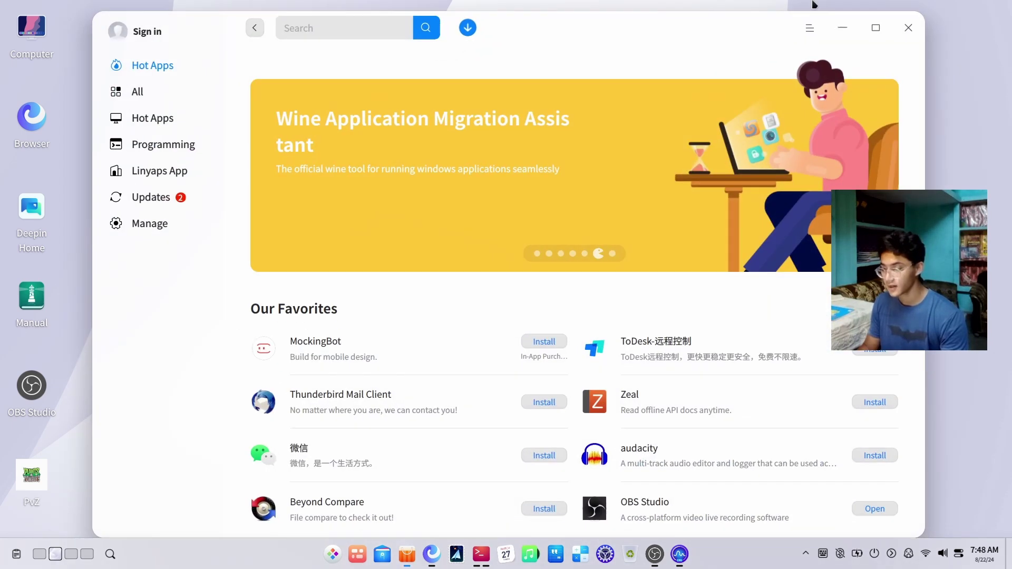
left_click(907, 27)
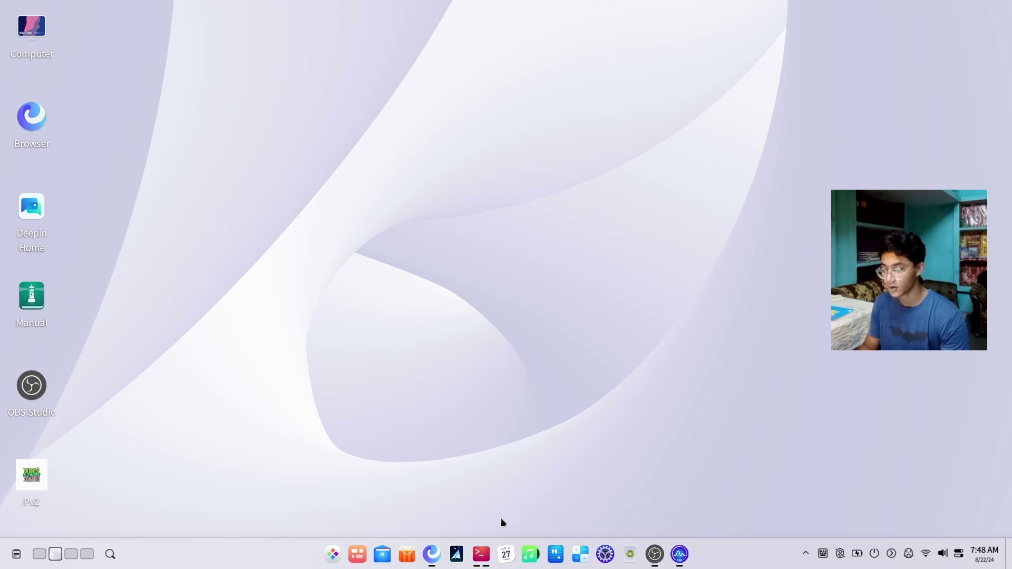
key("super+Left")
left_click(753, 87)
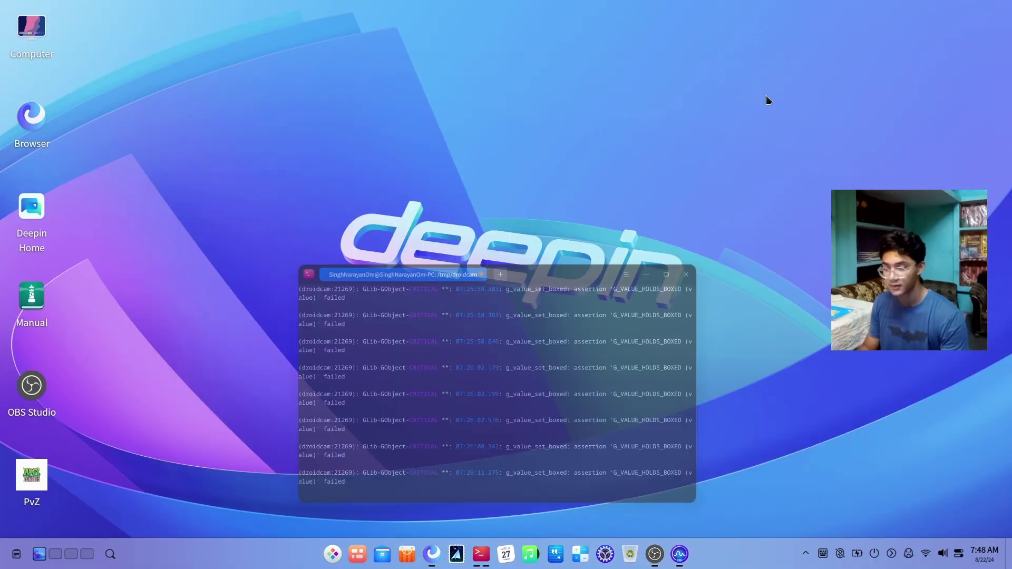
Step: Open the launcher on the first workspace, look through its application list, and close it
left_click(333, 554)
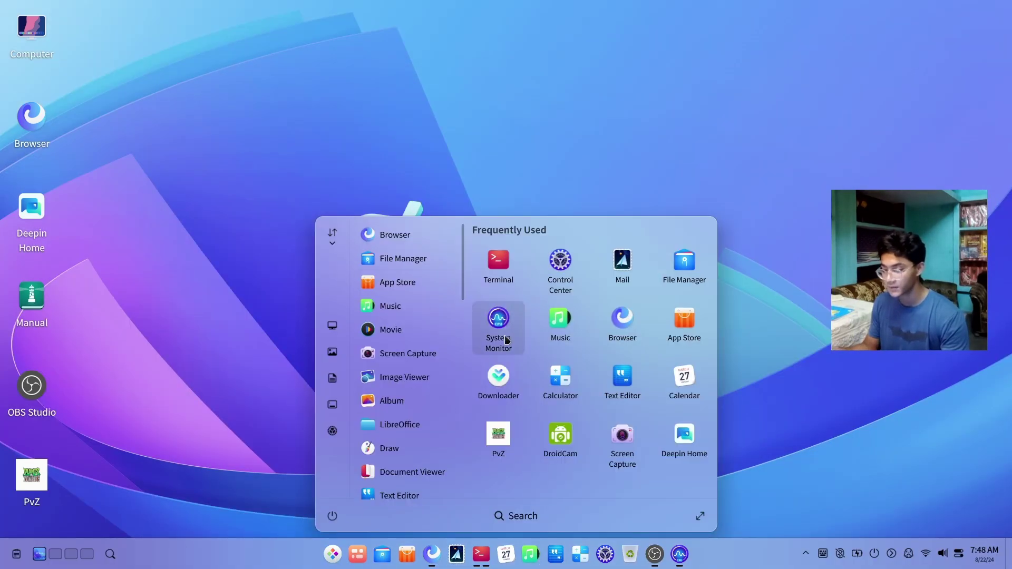
scroll(417, 422, "down", 10)
scroll(419, 435, "up", 10)
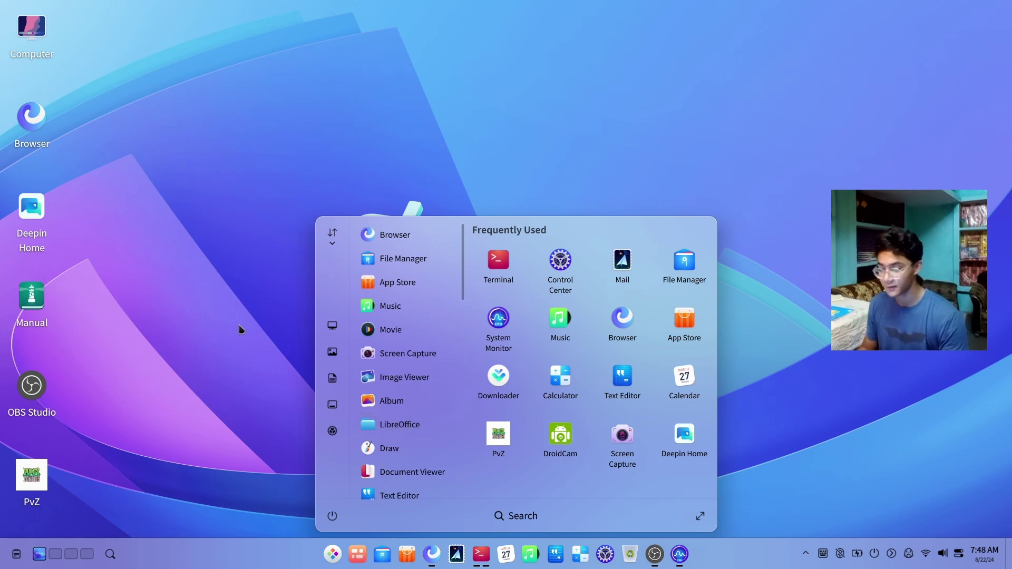
left_click(235, 244)
Step: Open the desktop's wallpaper chooser, browse through the available wallpapers, and leave the chooser
right_click(291, 202)
left_click(339, 418)
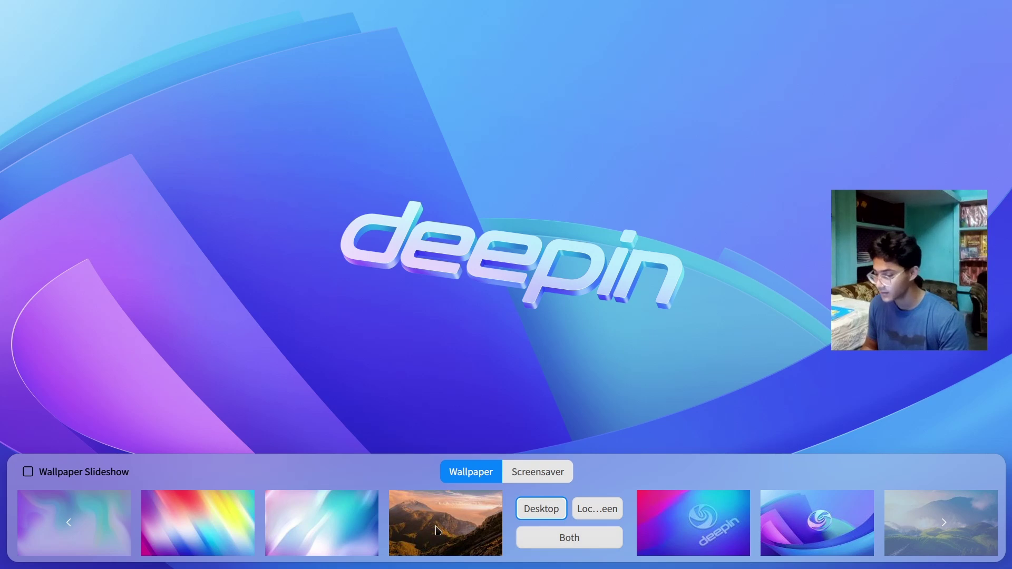
left_click(944, 522)
left_click(944, 522)
left_click(944, 522)
left_click(944, 522)
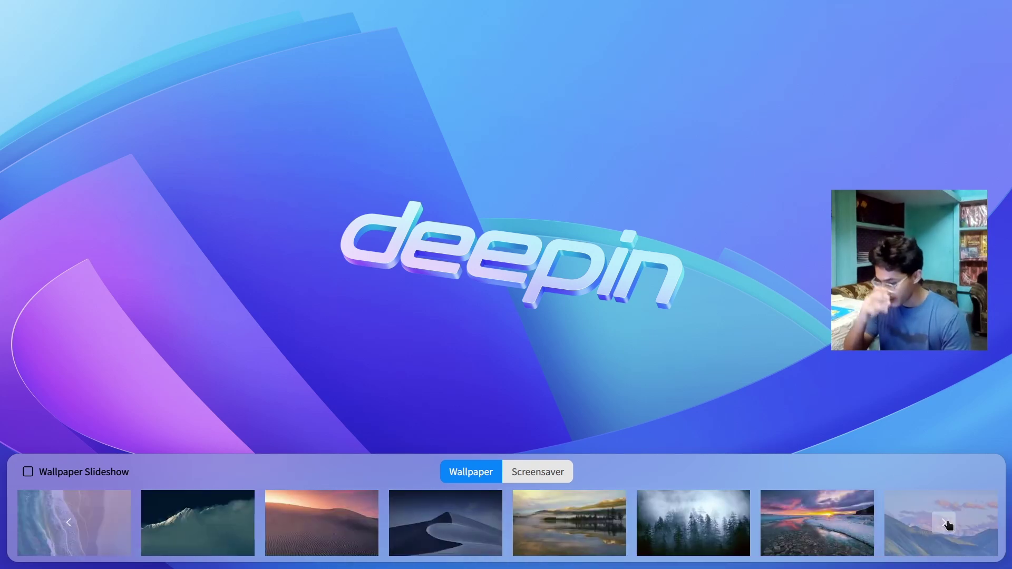
left_click(944, 522)
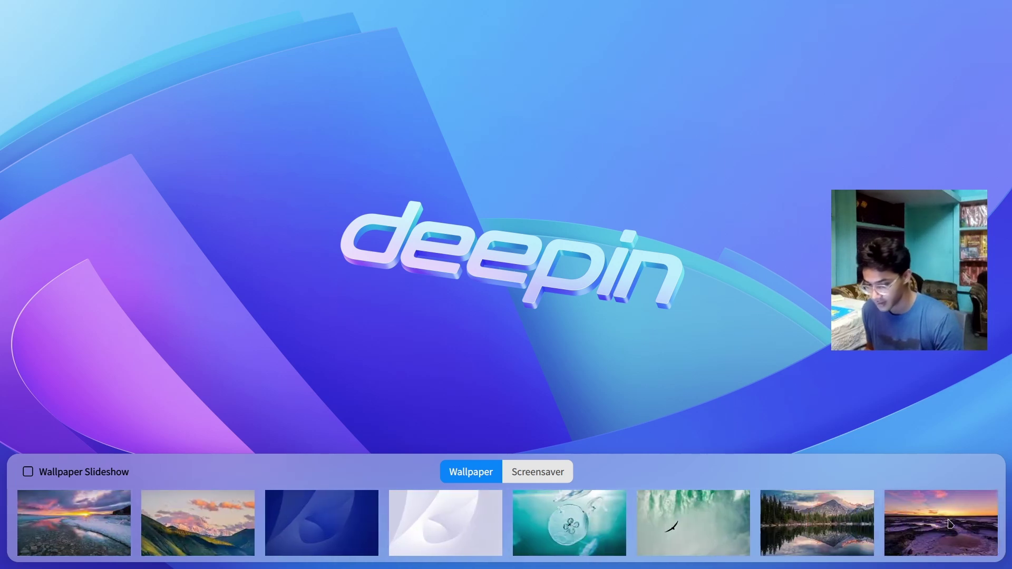
left_click(480, 219)
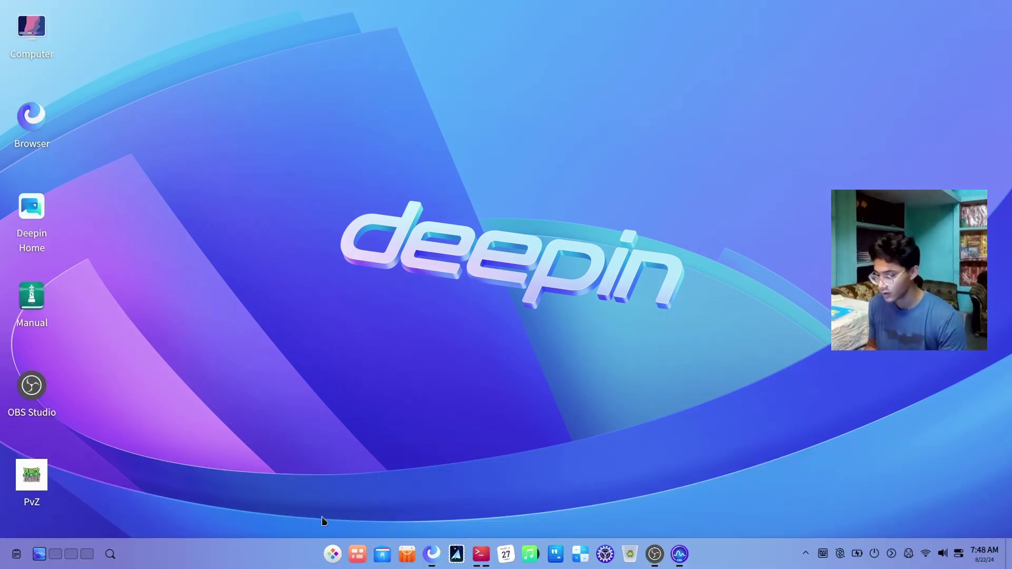
Step: Switch to the web browser and search the web for "google drive"
left_click(333, 553)
left_click(271, 334)
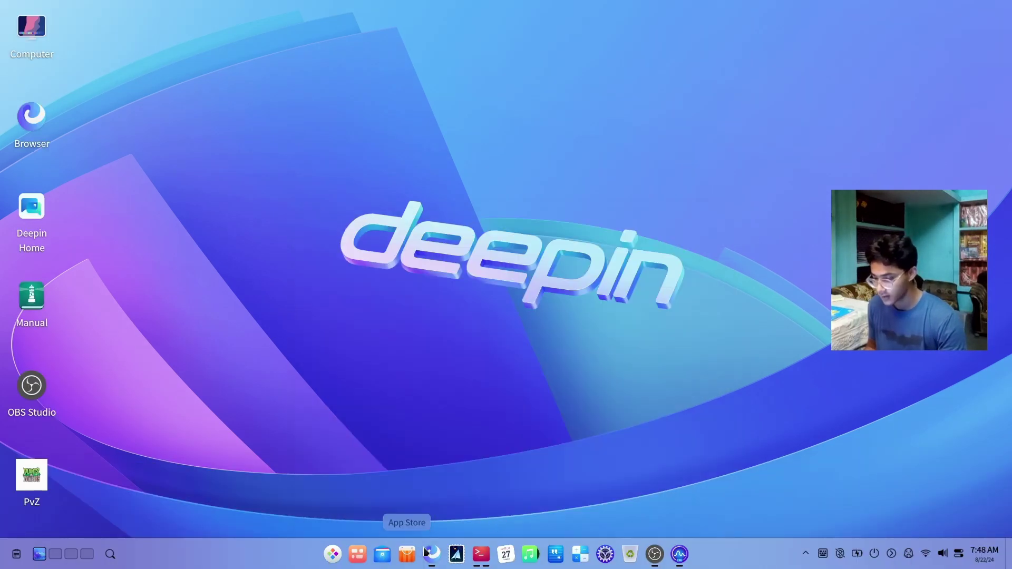
left_click(432, 552)
left_click(324, 40)
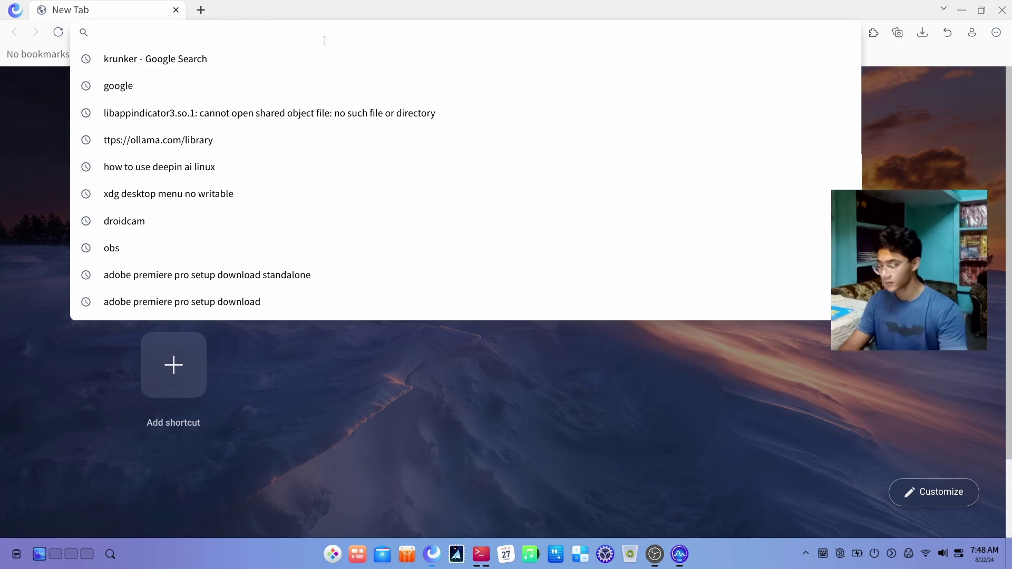
type("wa")
key("BackSpace")
key("BackSpace")
type("google drive")
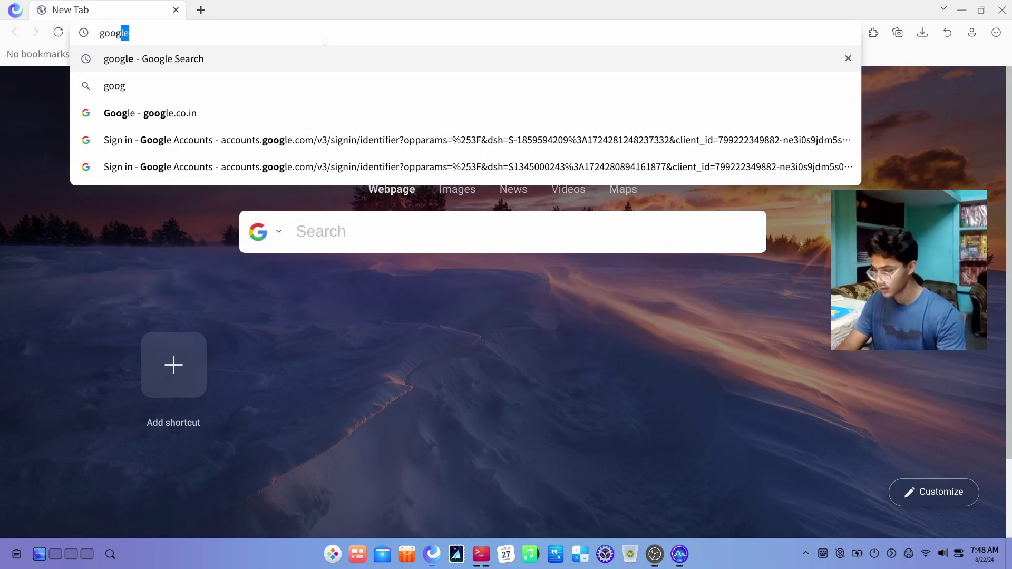
key("Return")
scroll(191, 418, "down", 6)
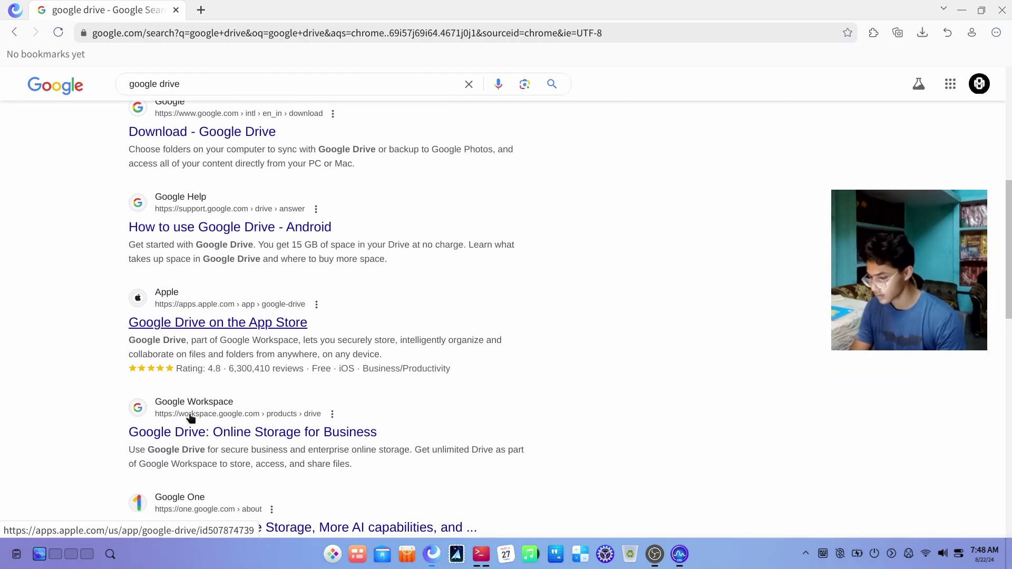
Step: Search for "google drive login" instead, open Google Drive from the results, and show the My Drive files
left_click(226, 84)
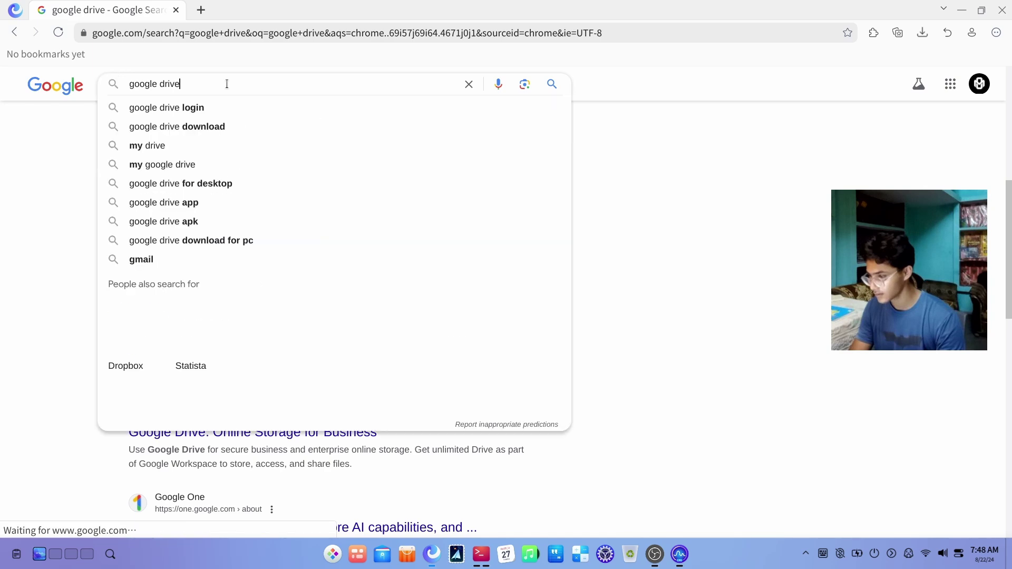
left_click(169, 106)
left_click(220, 199)
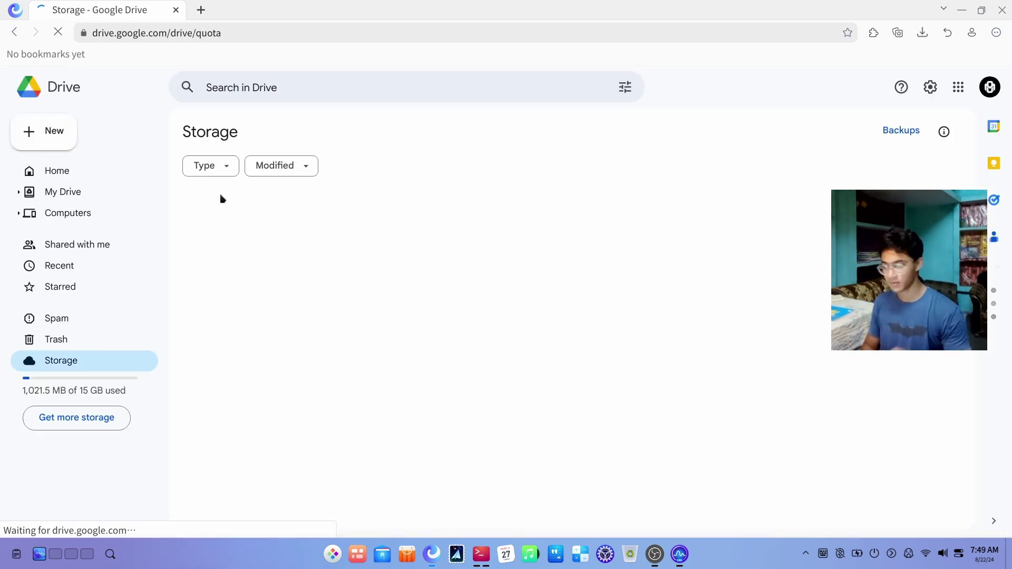
left_click(62, 192)
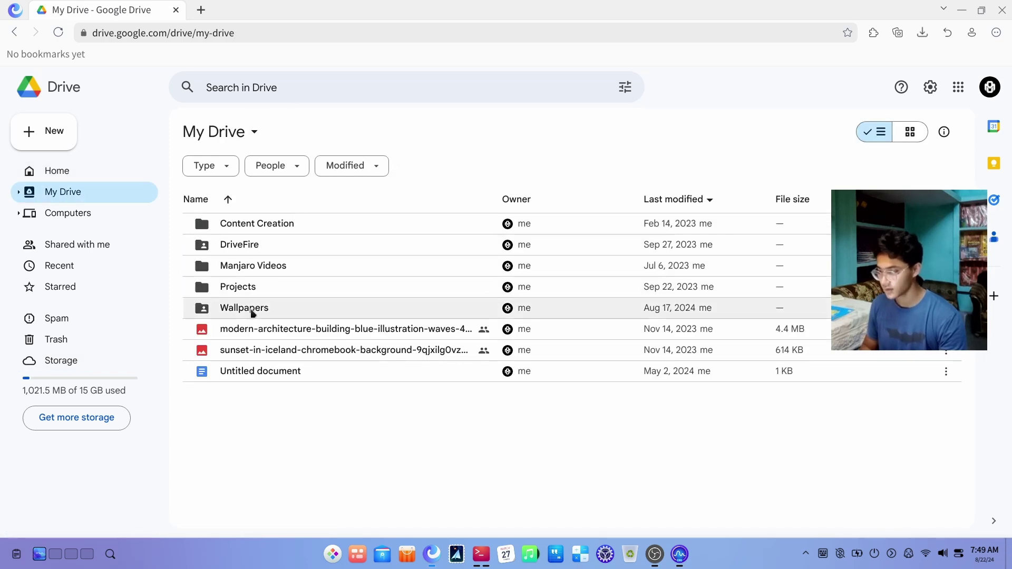
Step: Open the Wallpapers folder in My Drive, show its files as a thumbnail grid, and browse through the images
double_click(259, 308)
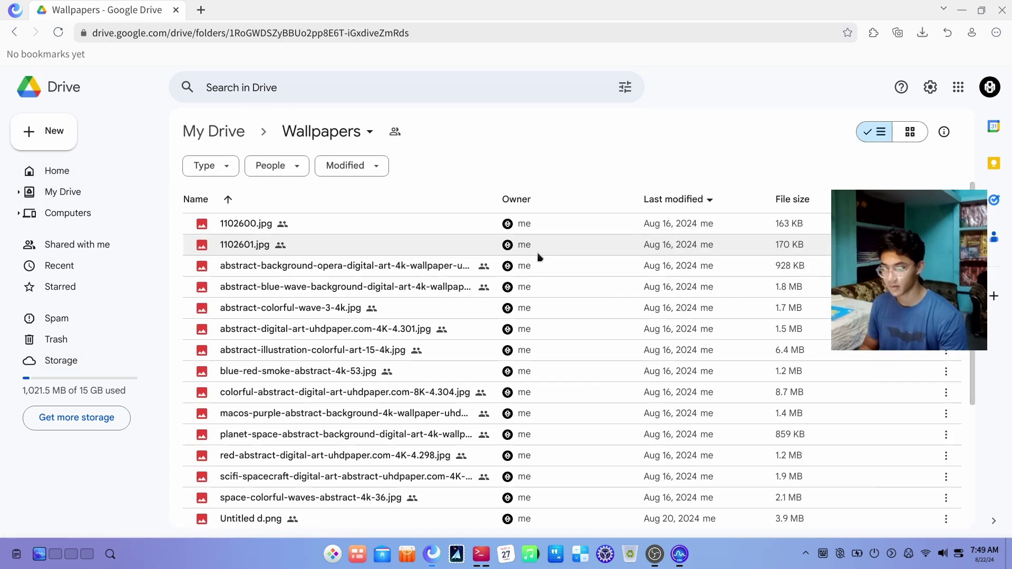
left_click(906, 127)
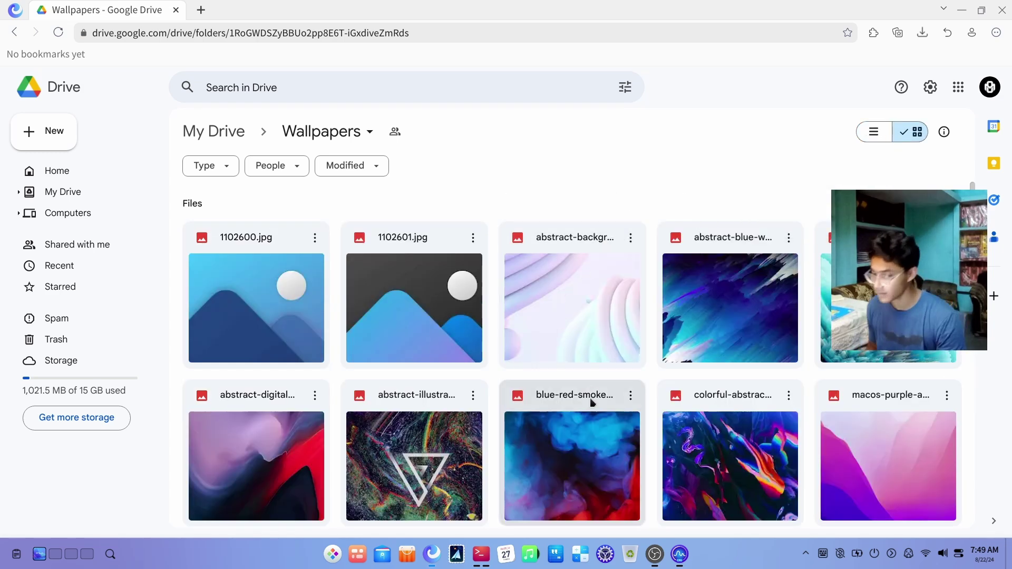
scroll(591, 403, "down", 10)
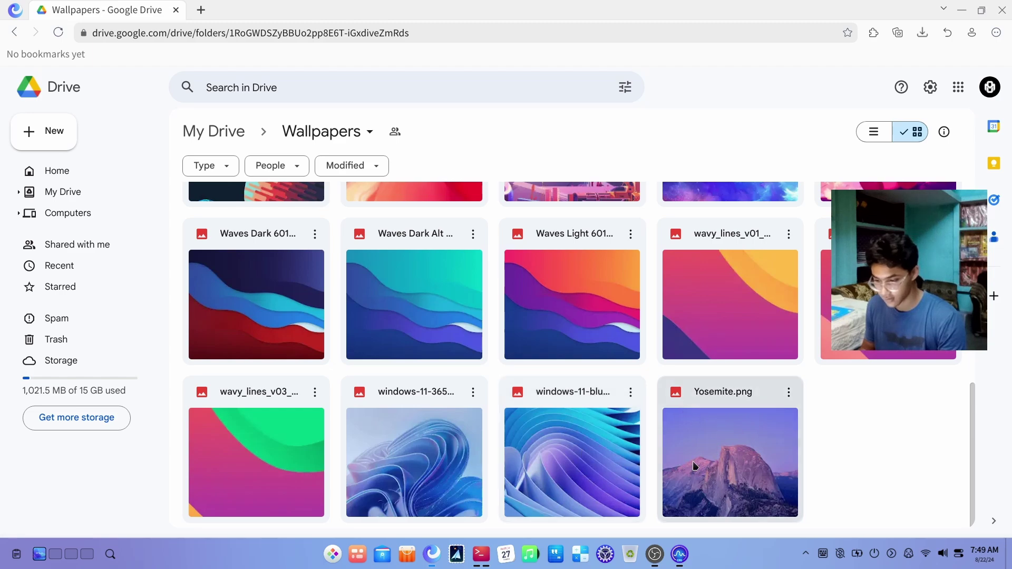
scroll(605, 430, "up", 10)
scroll(596, 416, "down", 1)
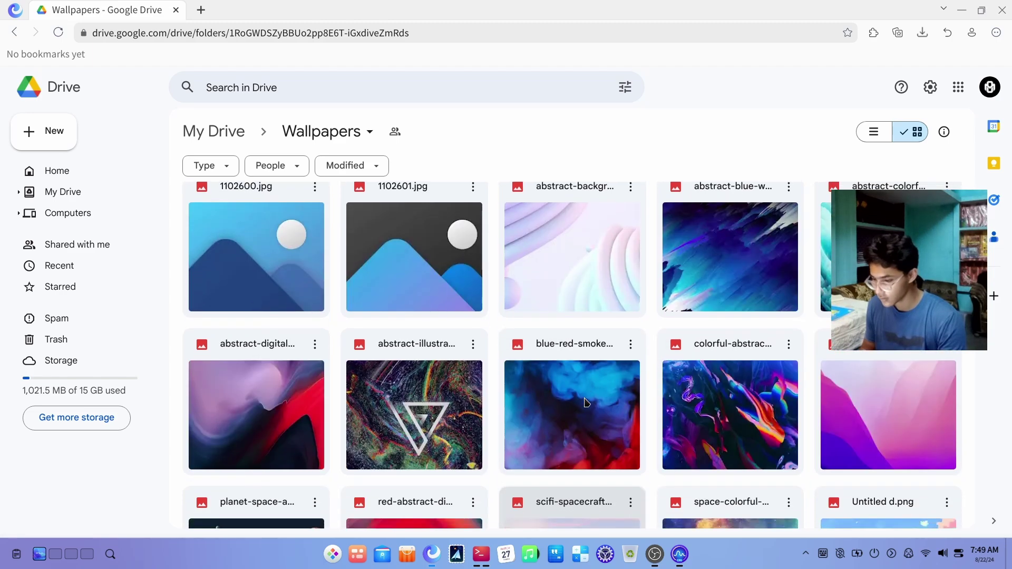
scroll(585, 400, "up", 1)
scroll(584, 400, "down", 9)
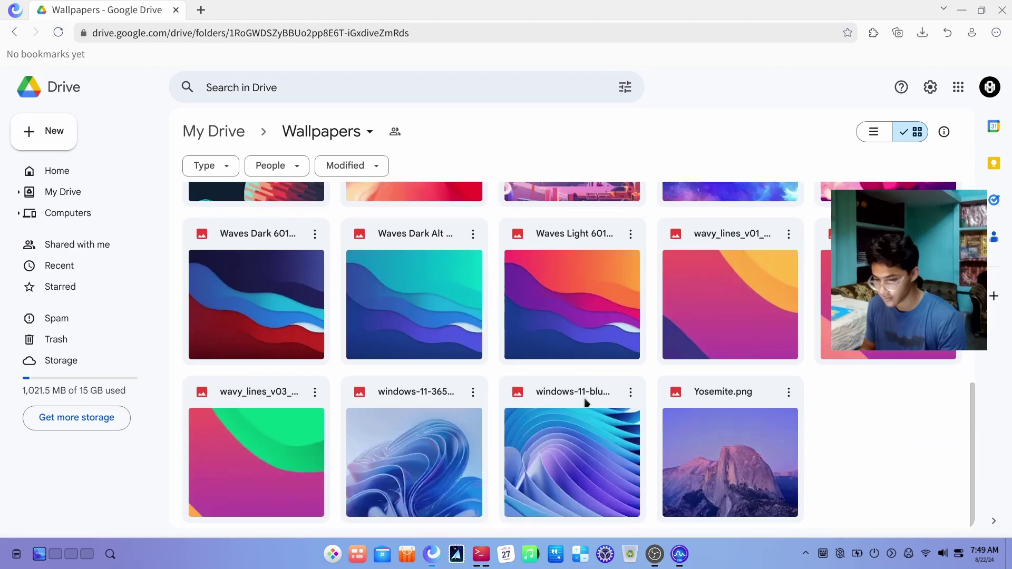
scroll(591, 411, "up", 3)
Step: Download Untitled d.png and the space-colorful-waves and scifi-spacecraft images, allowing the site to download multiple files, and close the browser
right_click(905, 360)
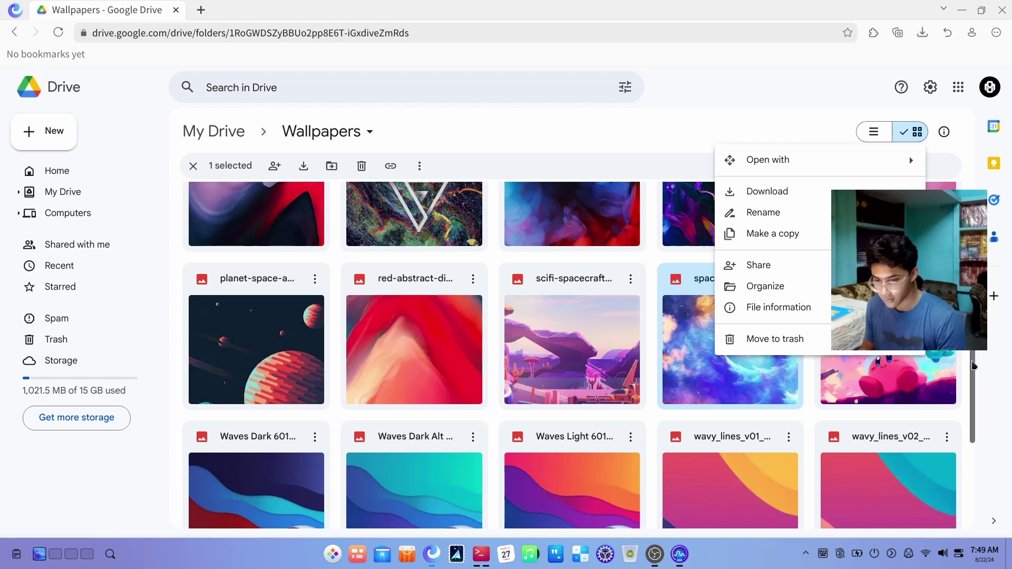
left_click(803, 182)
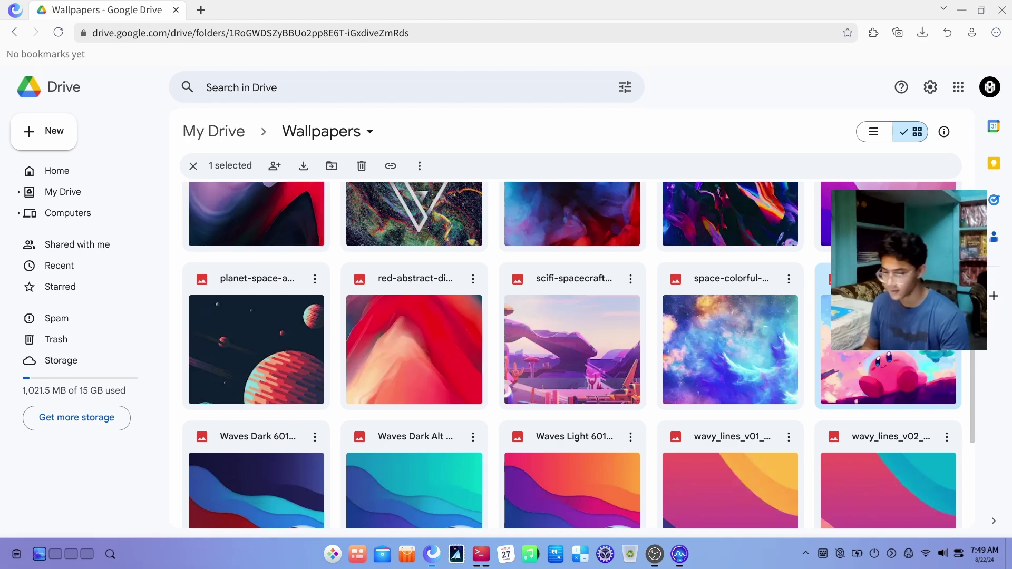
right_click(715, 339)
left_click(765, 163)
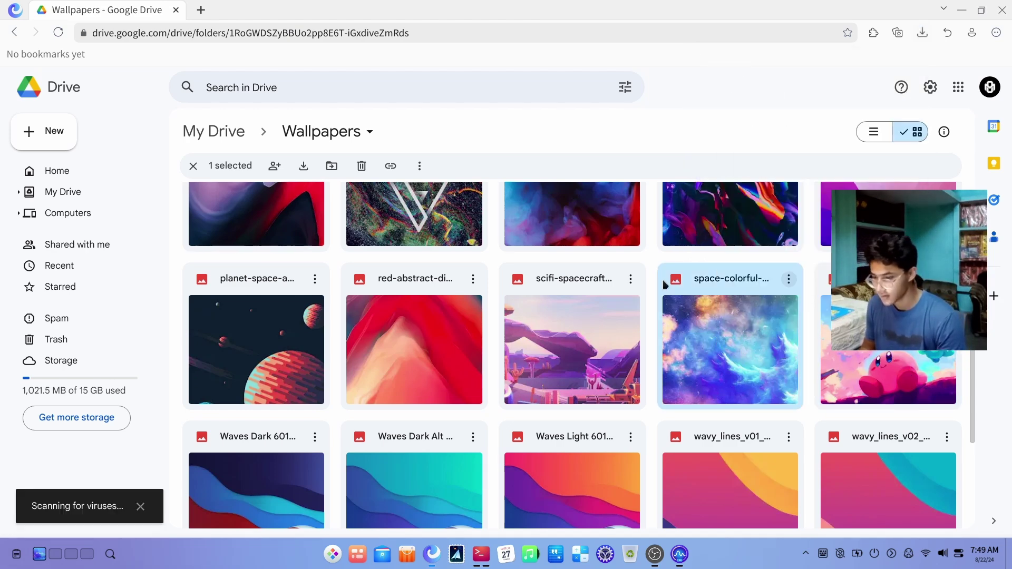
right_click(611, 316)
left_click(665, 139)
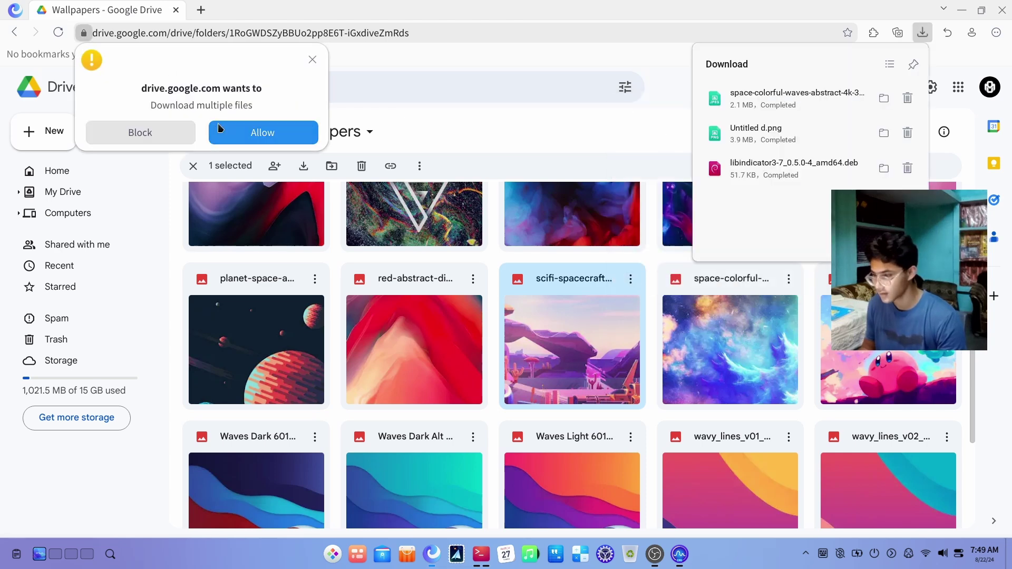
left_click(220, 129)
scroll(569, 311, "down", 4)
scroll(570, 311, "up", 7)
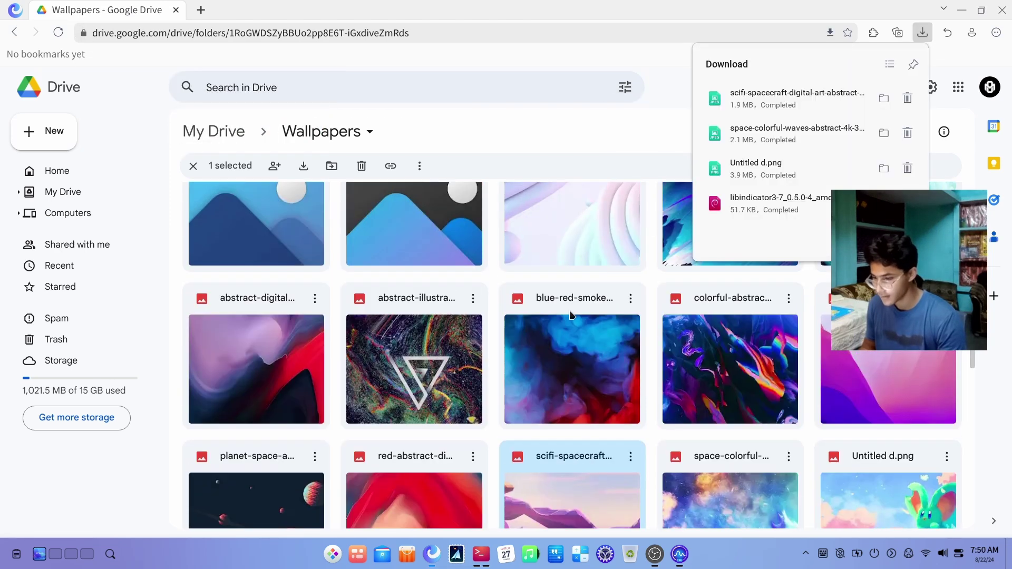
scroll(570, 315, "up", 2)
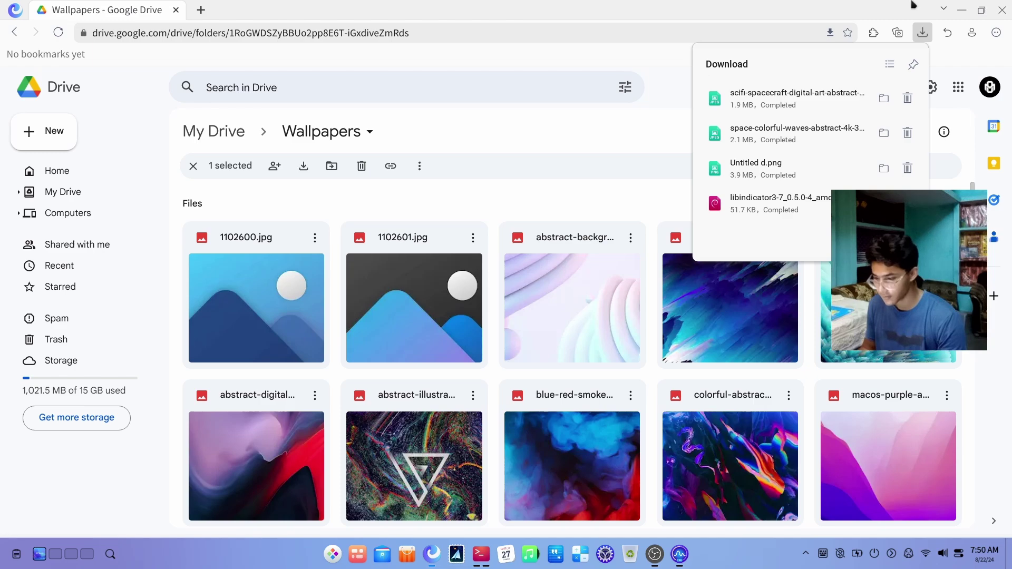
left_click(1001, 10)
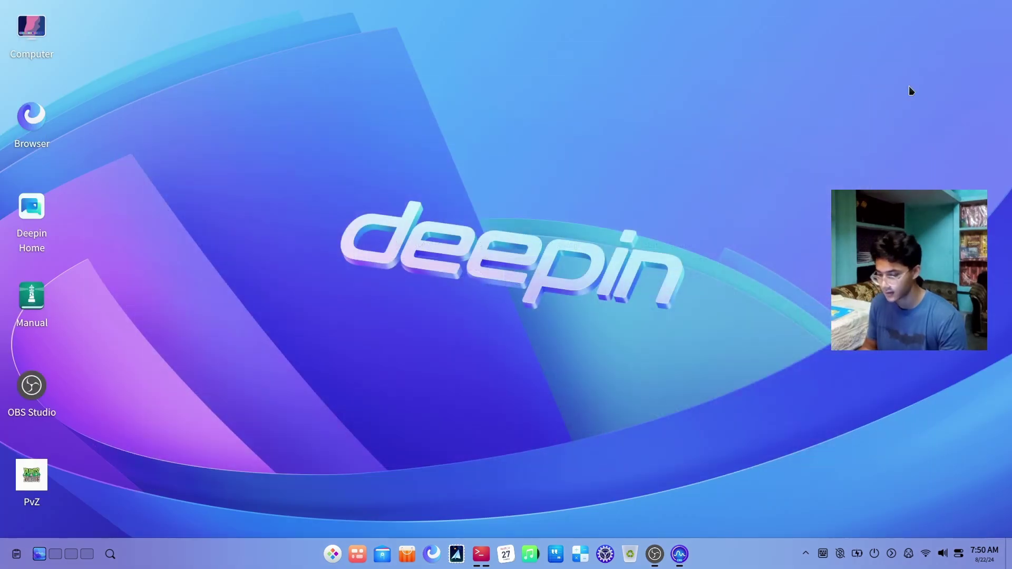
Step: Open the Downloads folder in the File Manager and set Untitled d.png as the desktop wallpaper
left_click(382, 554)
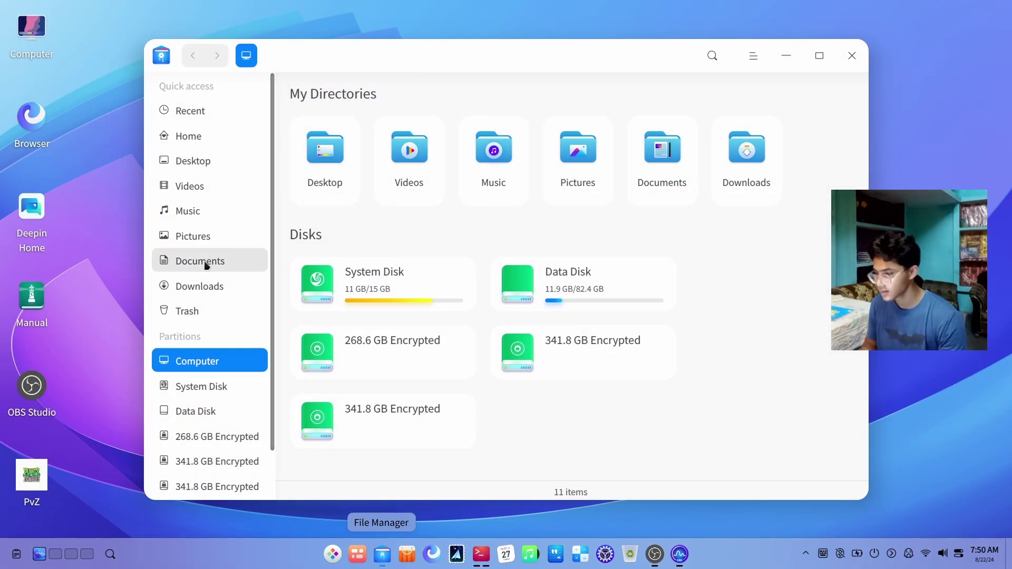
left_click(199, 286)
right_click(356, 158)
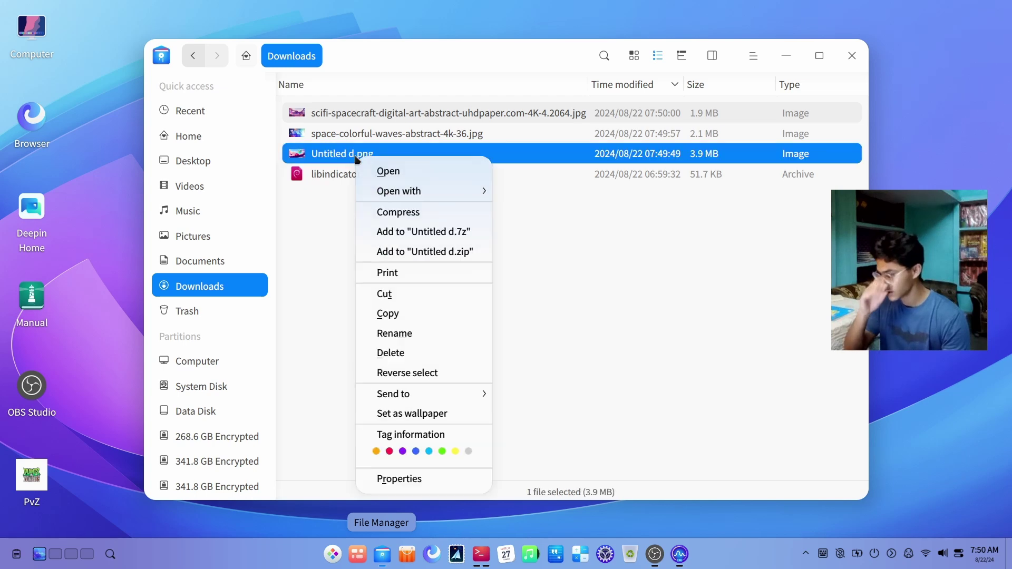
left_click(409, 417)
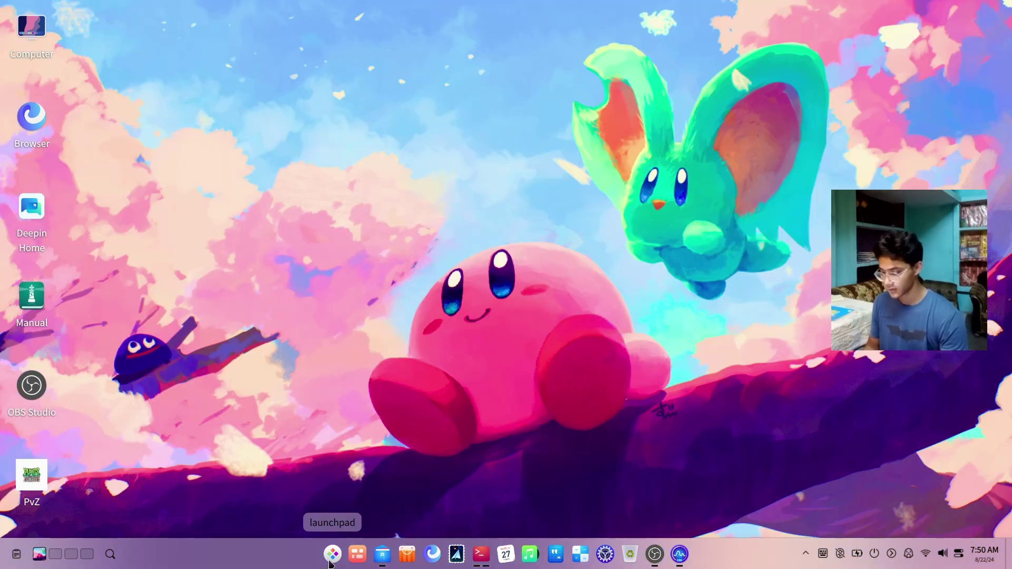
Step: Set space-colorful-waves-abstract-4k-36.jpg as the wallpaper, view it on the desktop, and replace it with the downloaded scifi-spacecraft image
left_click(387, 552)
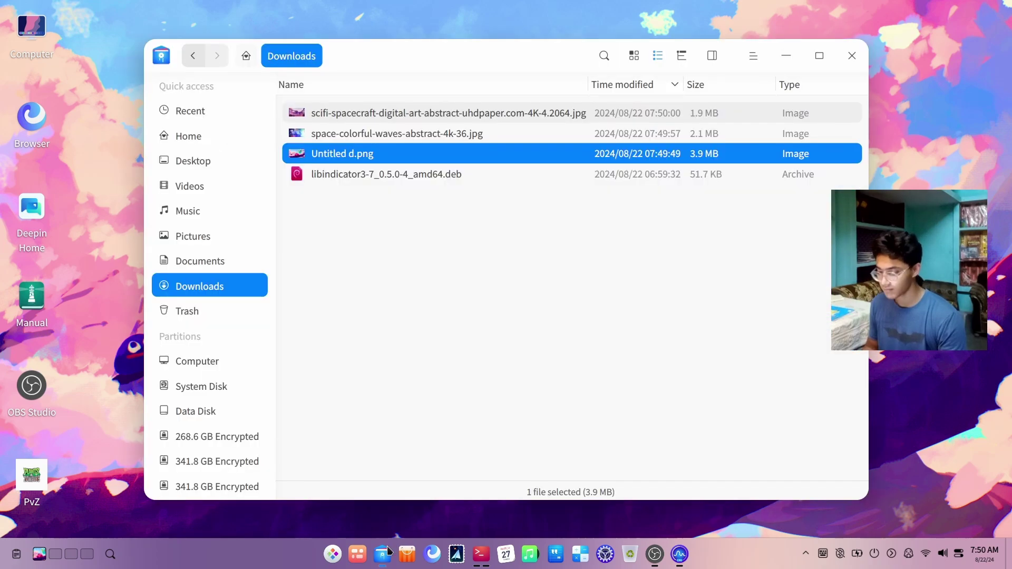
right_click(450, 136)
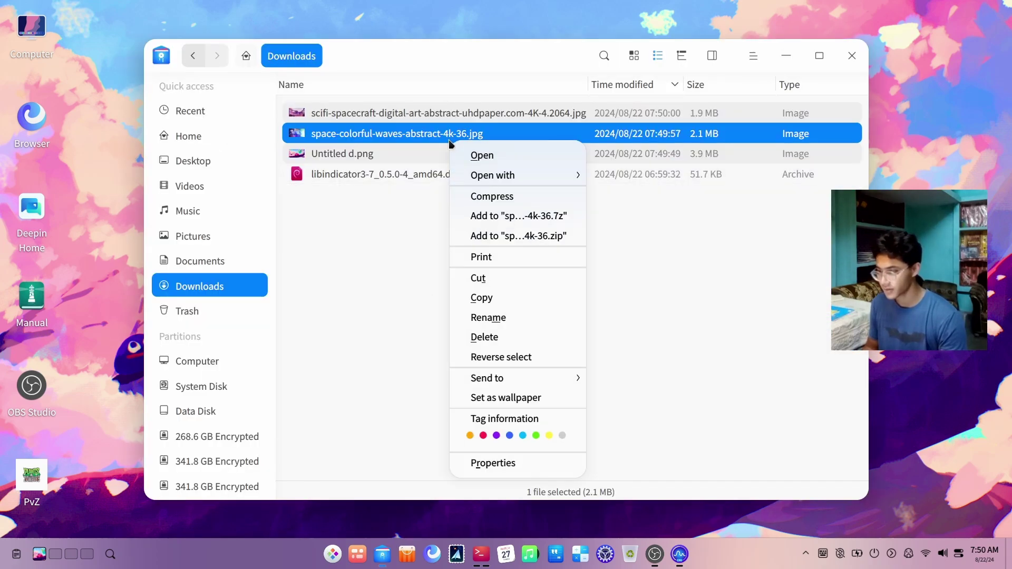
left_click(475, 399)
left_click(786, 56)
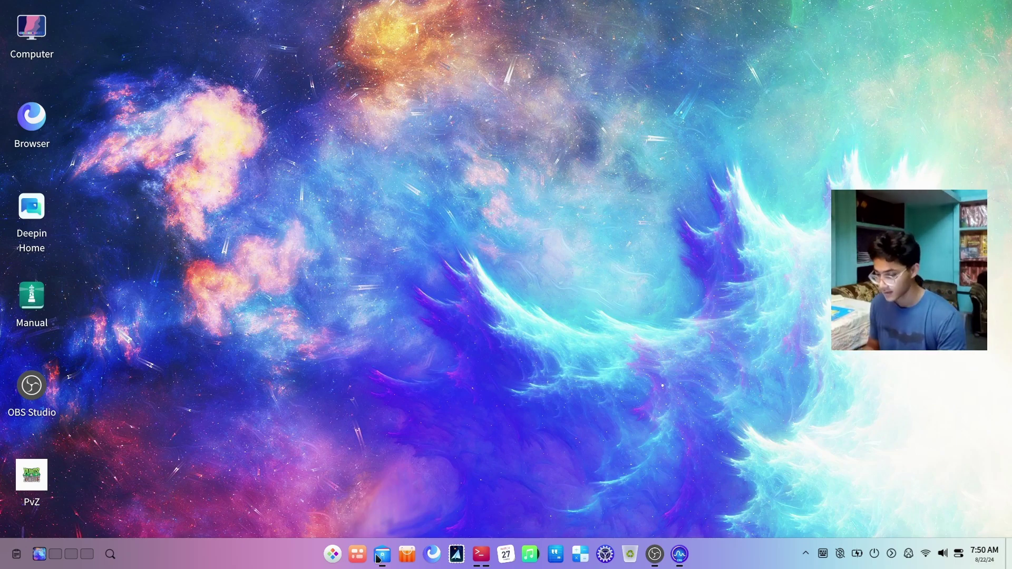
left_click(382, 554)
left_click(779, 54)
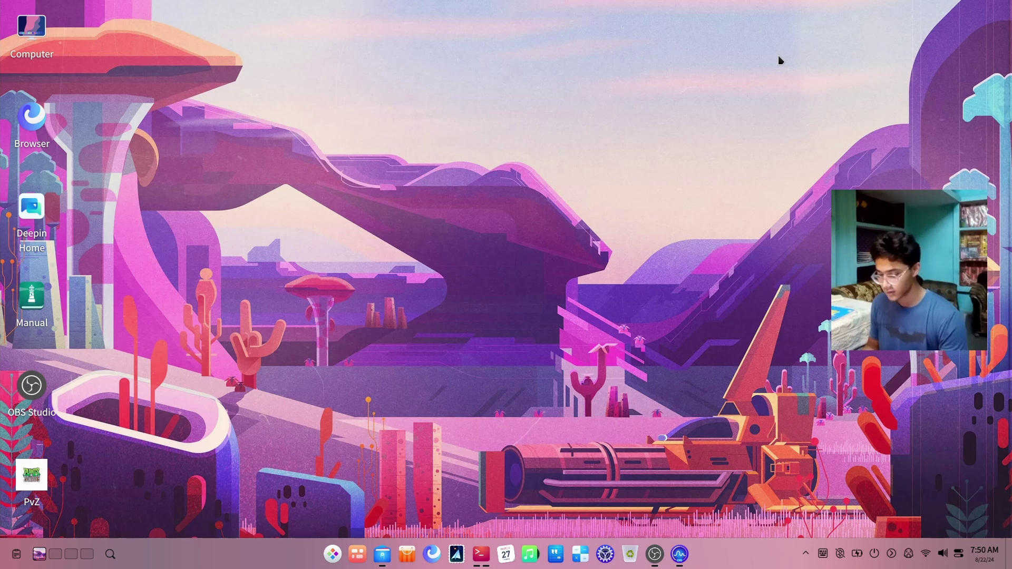
Step: Open the wallpaper chooser from the desktop and apply the blue wallpaper with the large deepin lettering to both desktop and lock screen
right_click(554, 83)
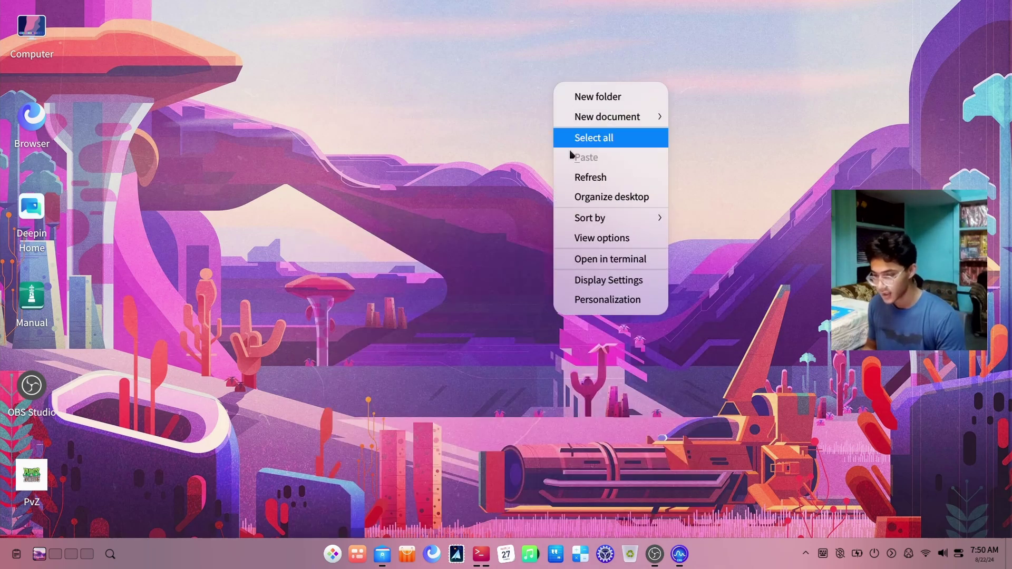
left_click(580, 299)
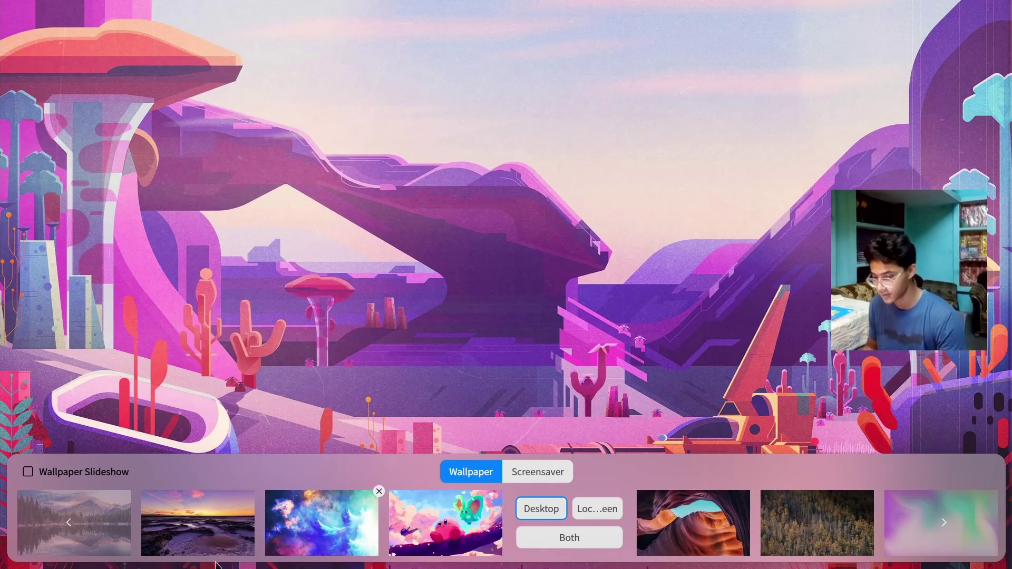
scroll(70, 529, "up", 10)
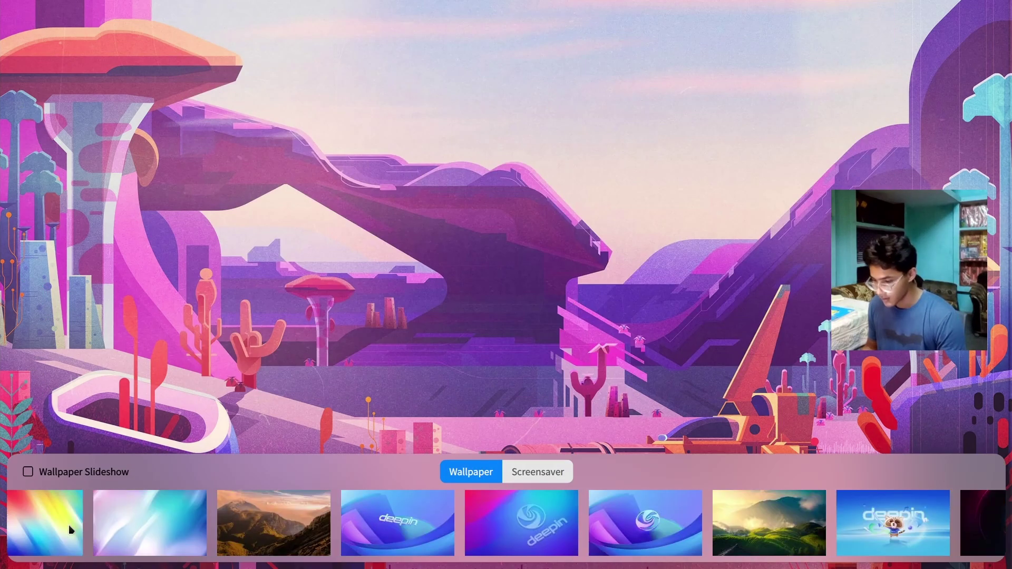
left_click(580, 496)
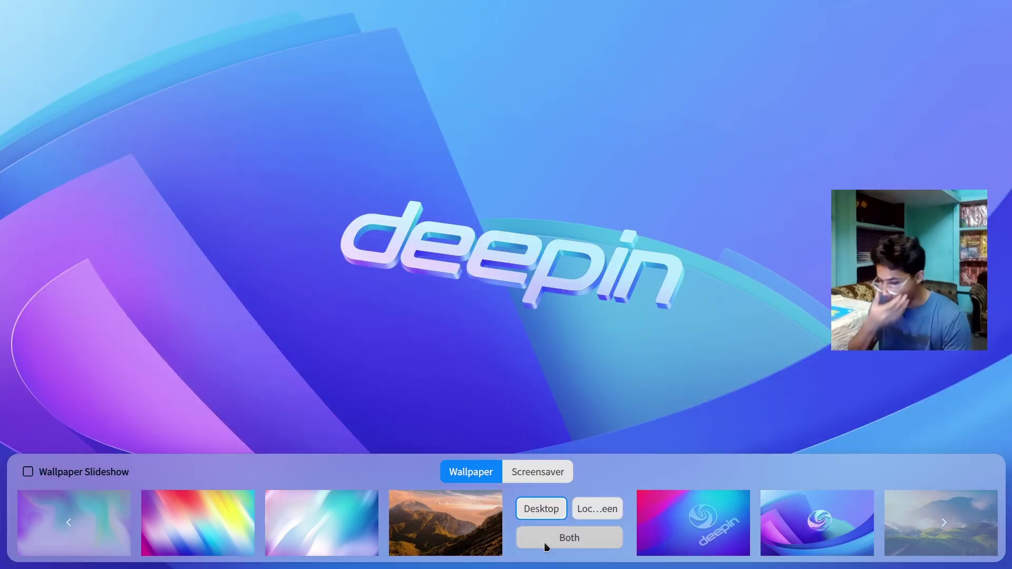
left_click(544, 542)
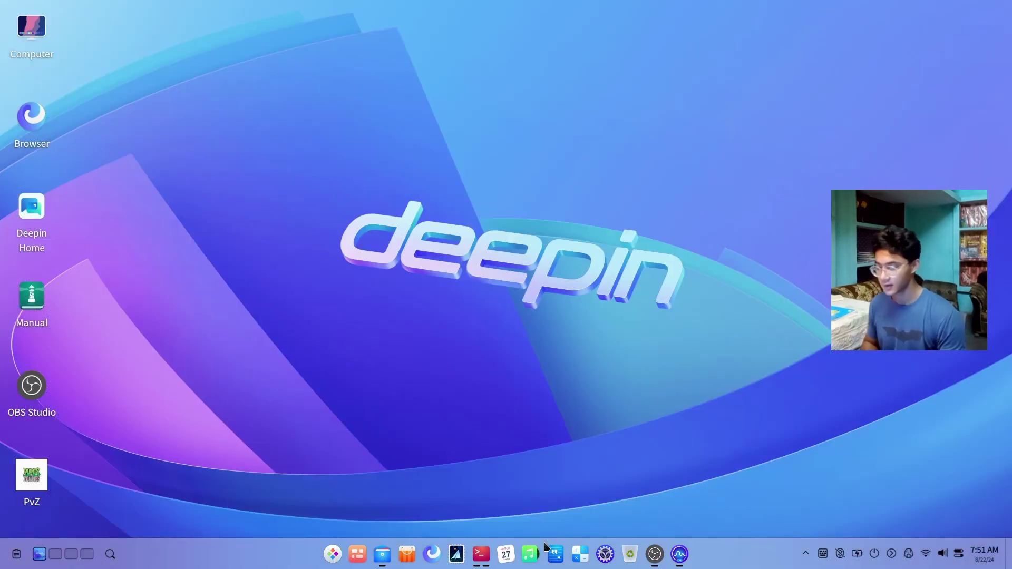